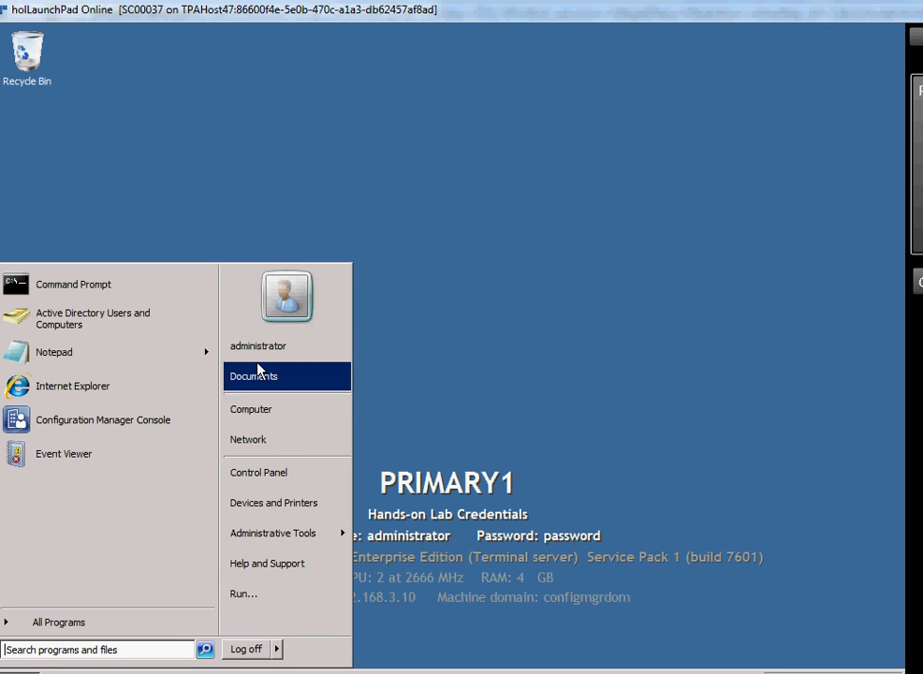
- Open the Configuration Manager Console and go to the Packages node under Application Management in the Software Library
click(141, 421)
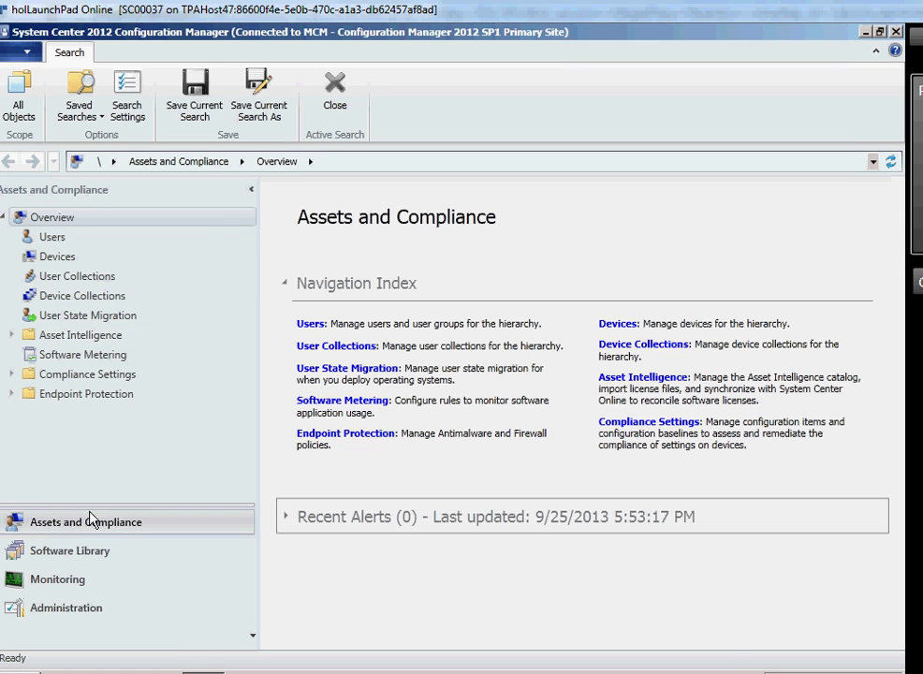
click(79, 560)
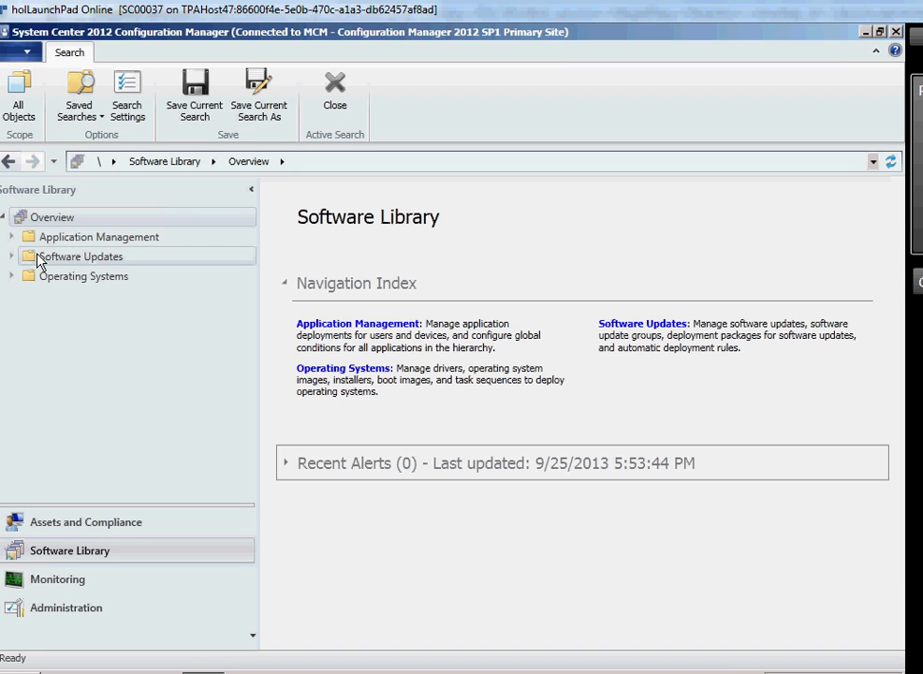
click(12, 238)
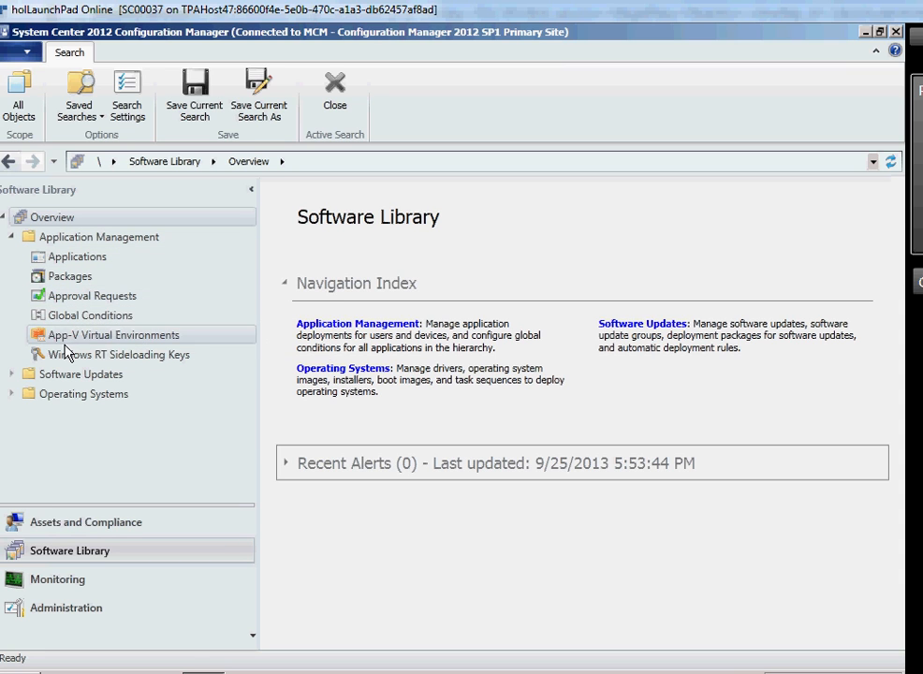
click(75, 277)
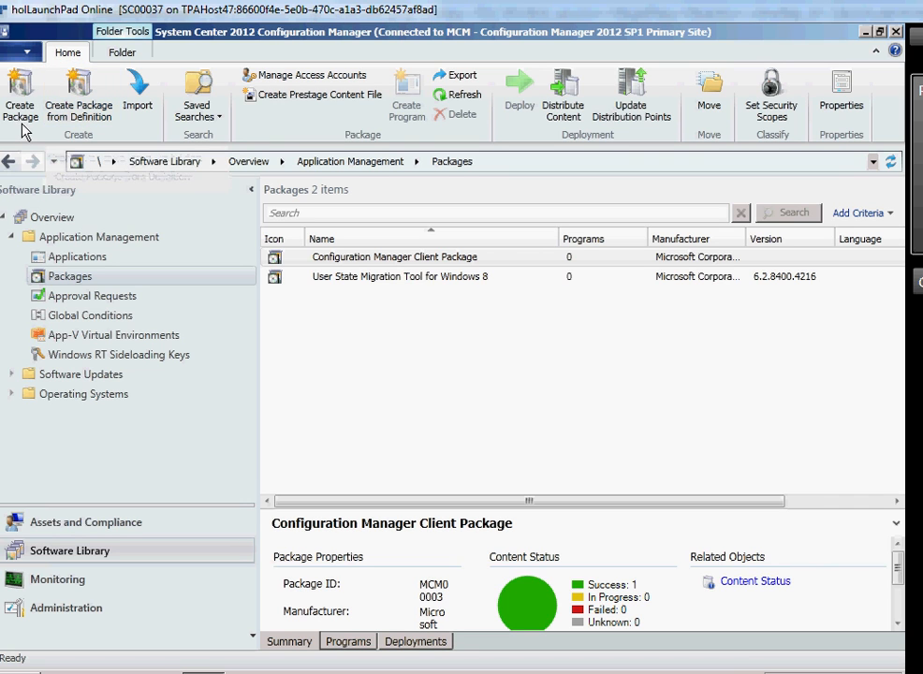
- Start creating a package from a definition and point the definition file browser to the \\PRIMARY1\Lab Files share
click(98, 121)
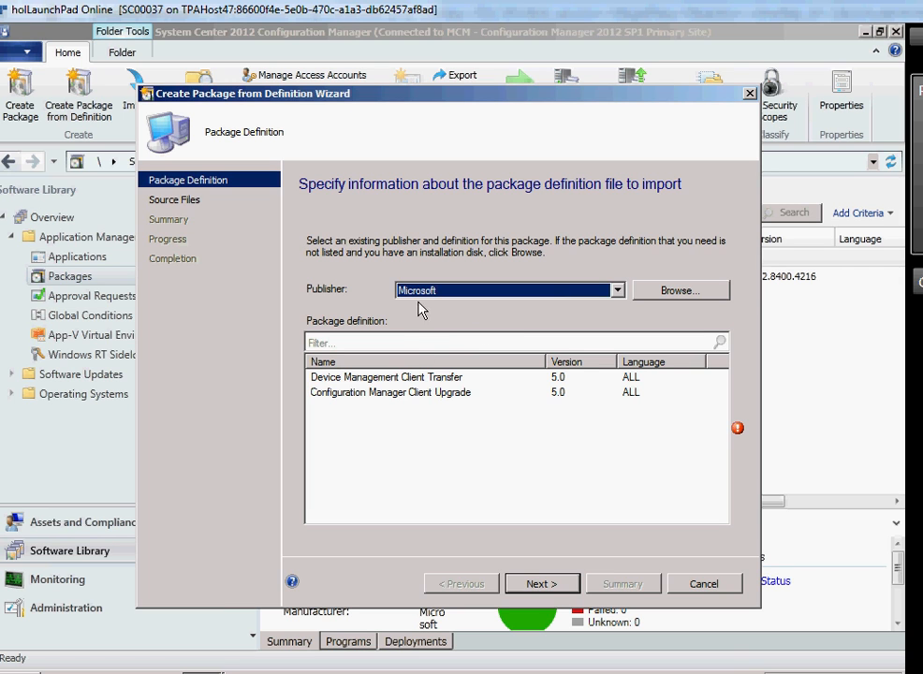
click(676, 293)
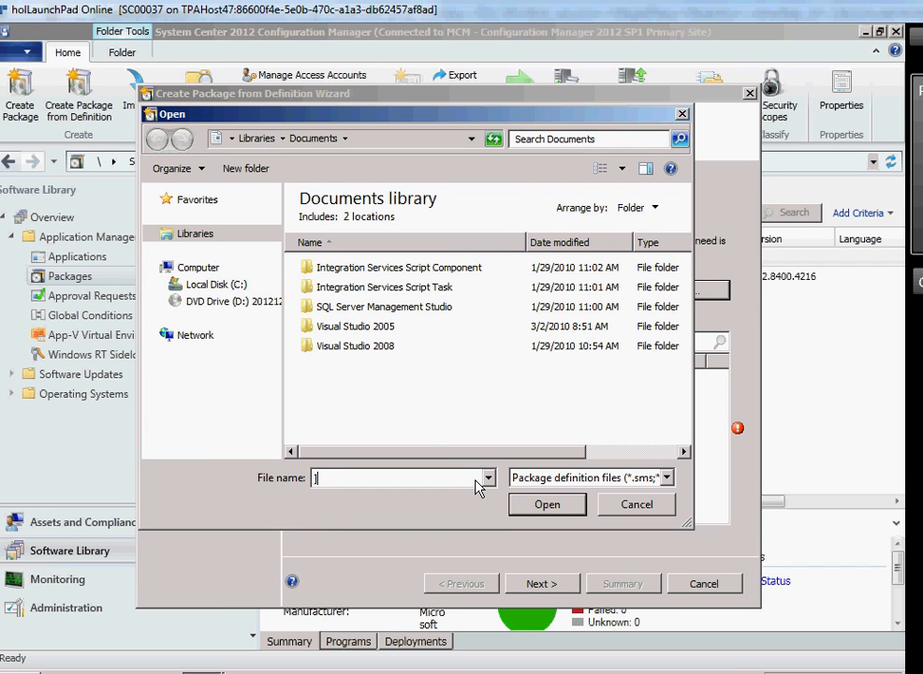
text(\\)
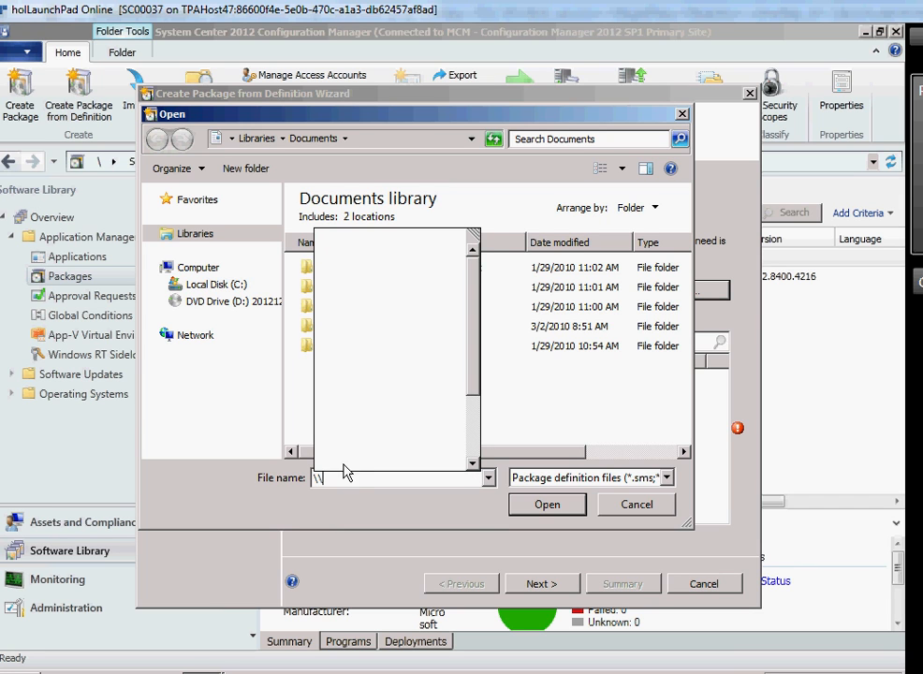
key(BackSpace)
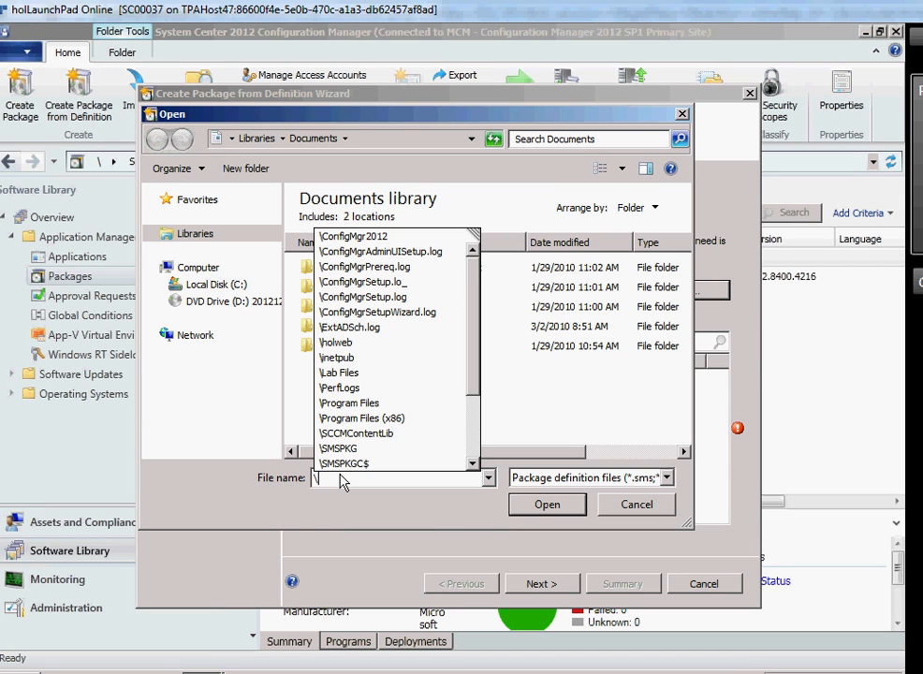
text(\)
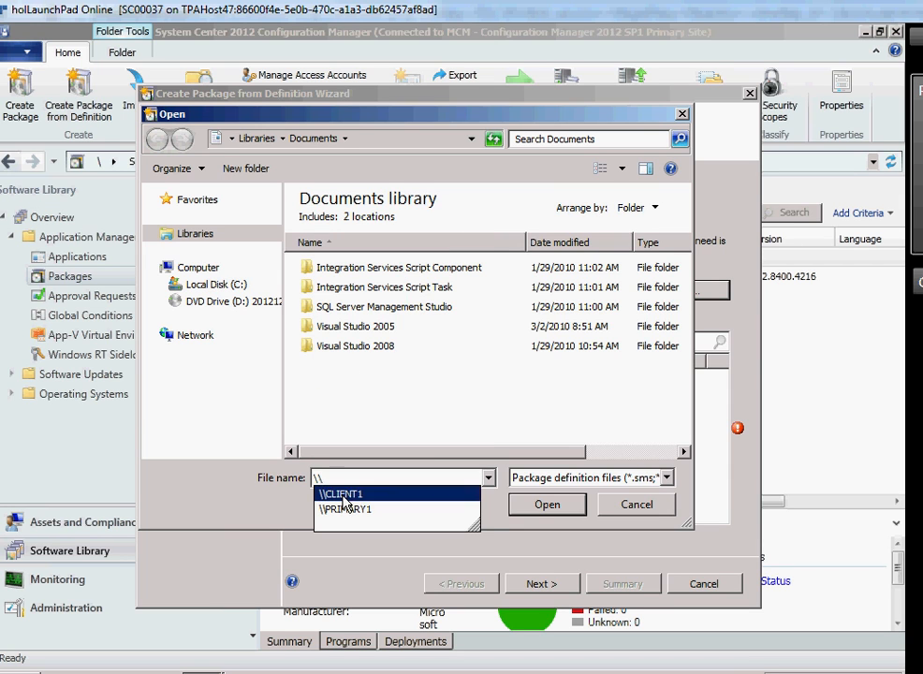
click(343, 511)
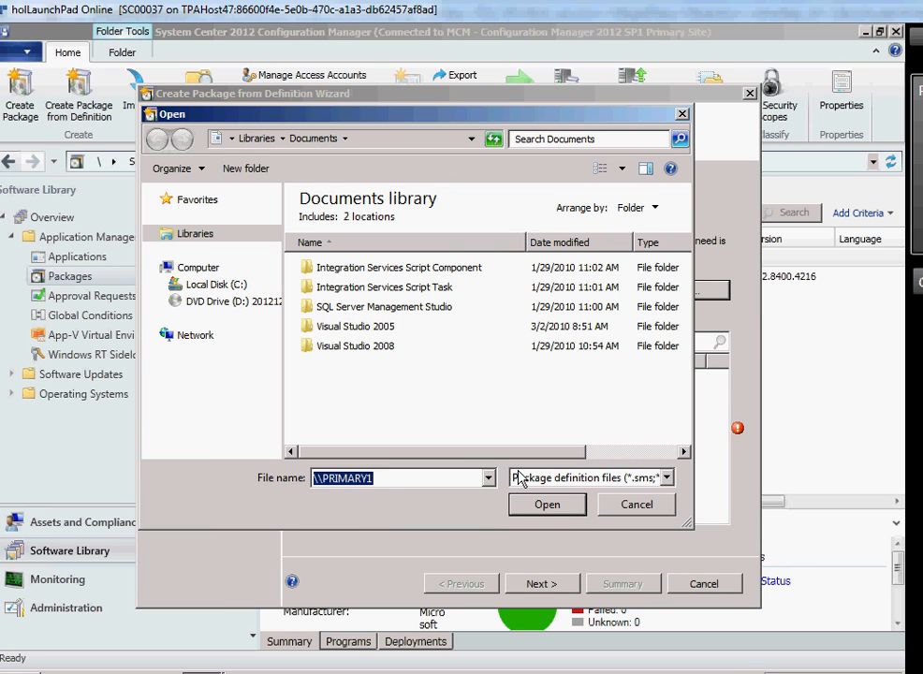
click(476, 480)
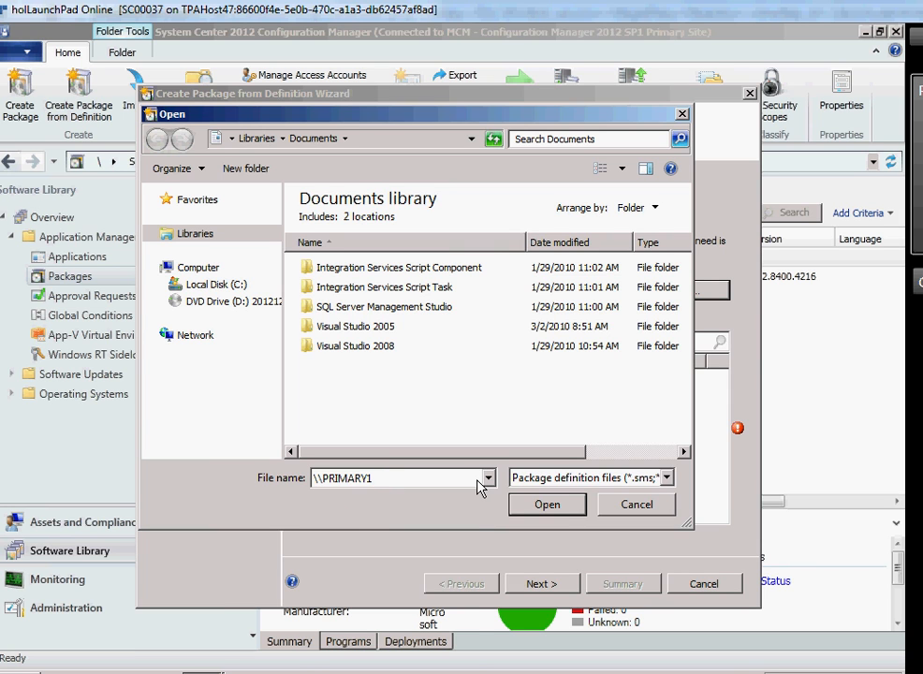
text(\)
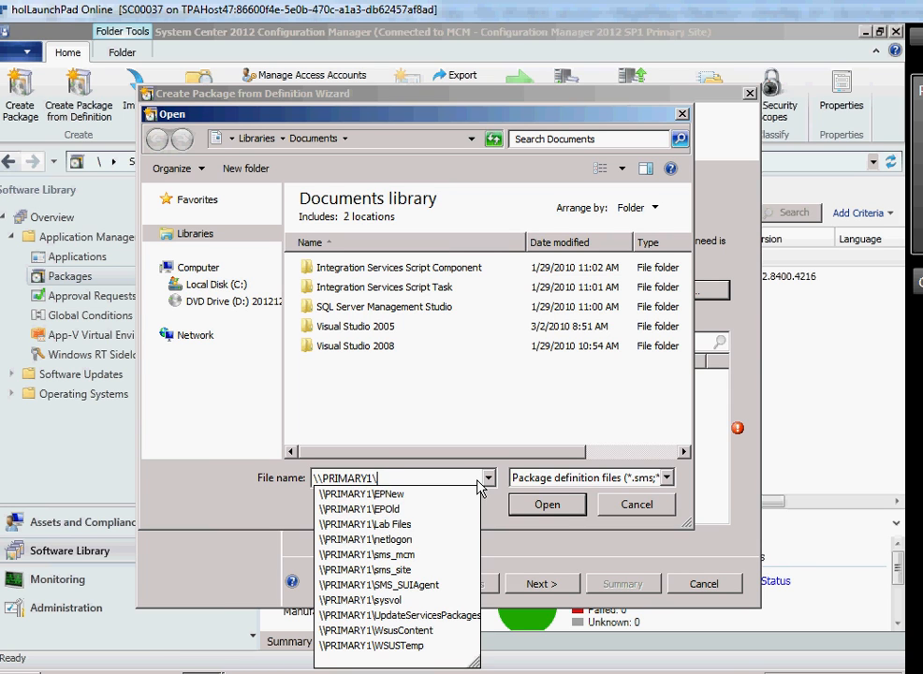
click(429, 526)
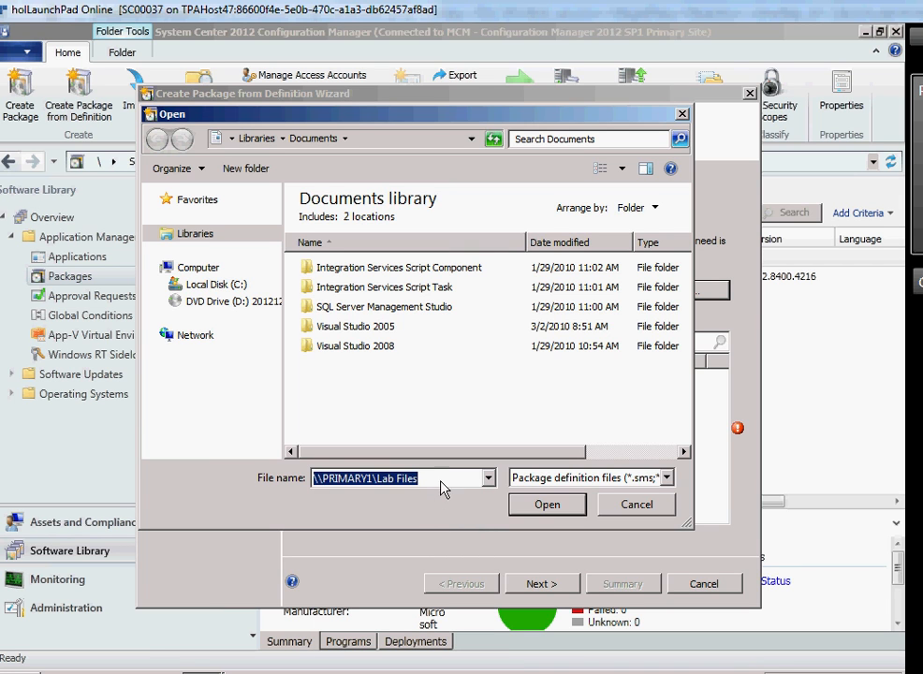
- Extend the path to the MSMath file inside the MSMath folder and open it as the package definition
click(441, 479)
text(\)
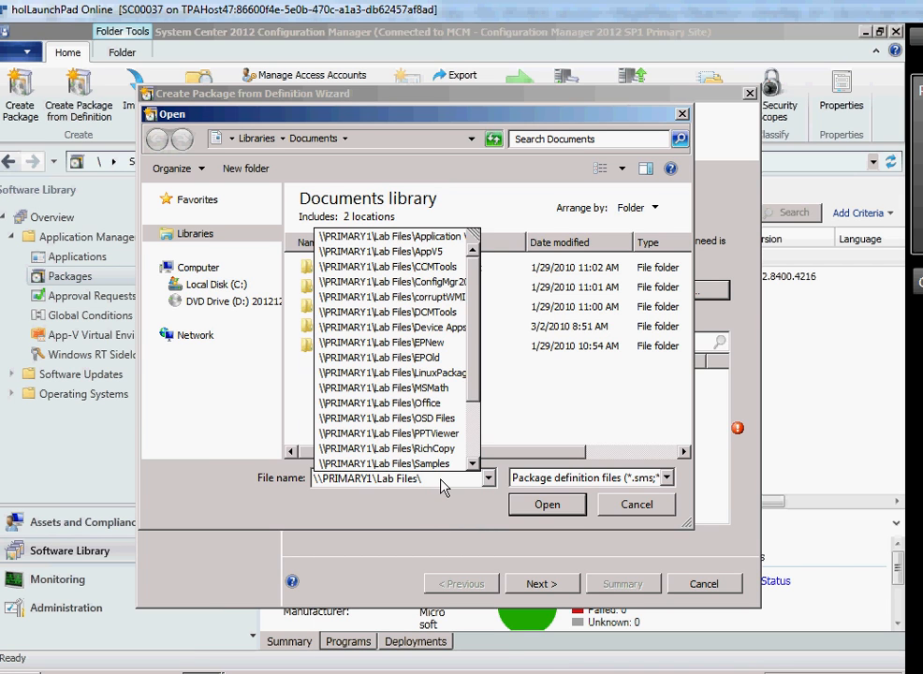
click(443, 398)
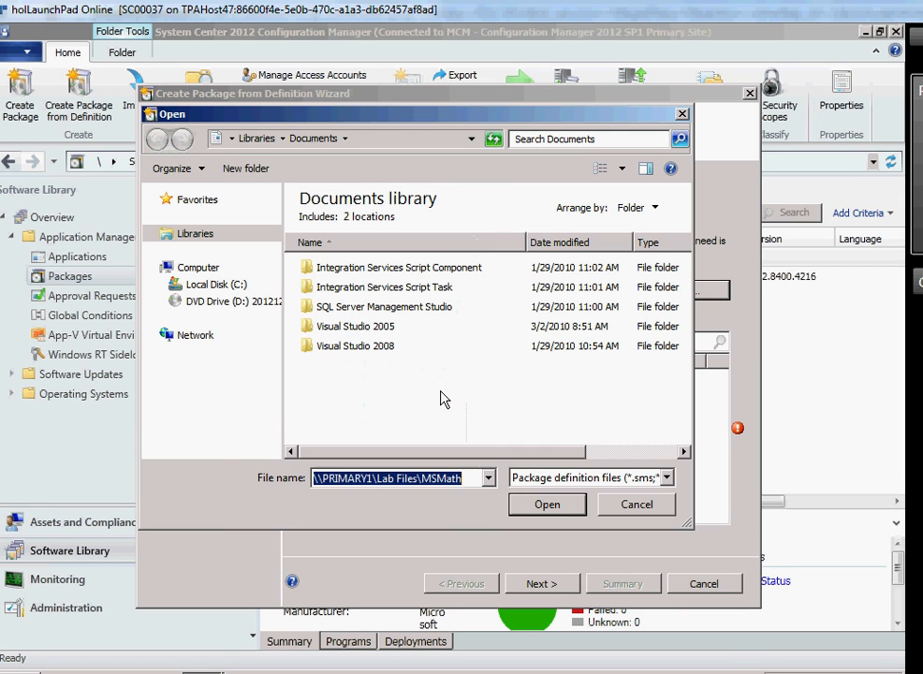
click(474, 481)
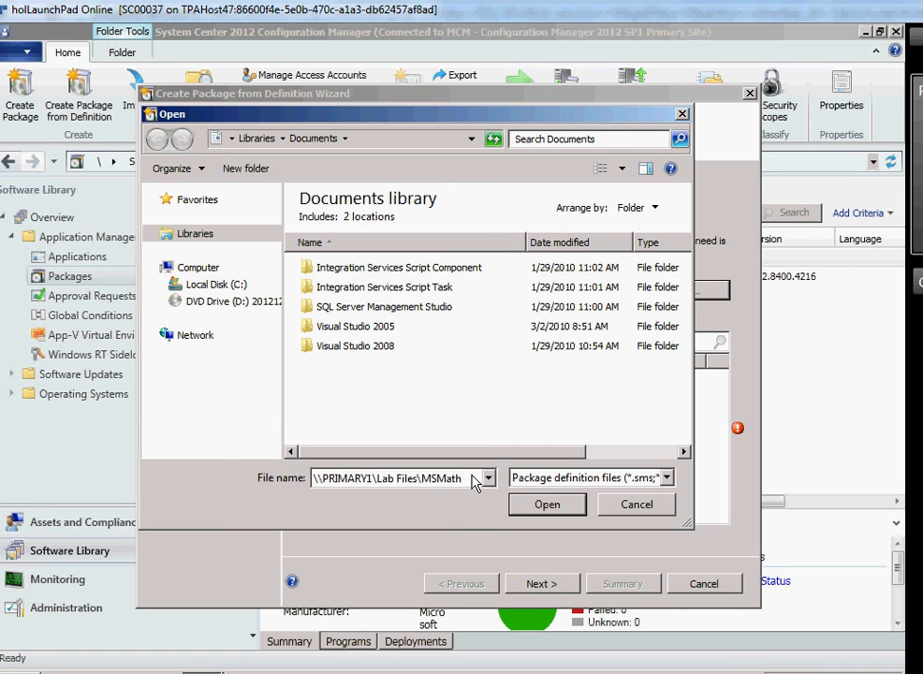
text(\)
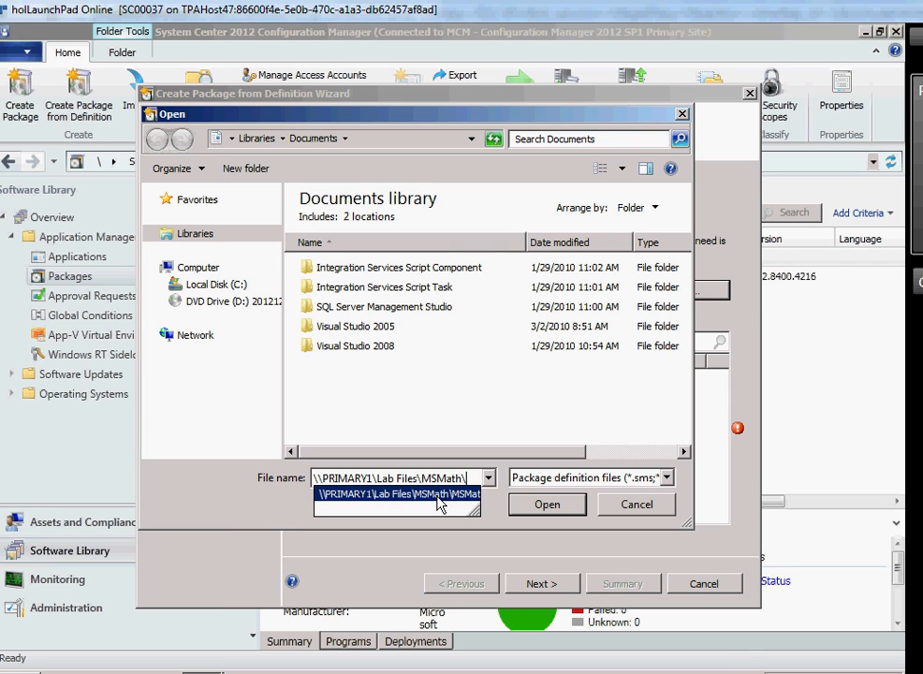
click(431, 502)
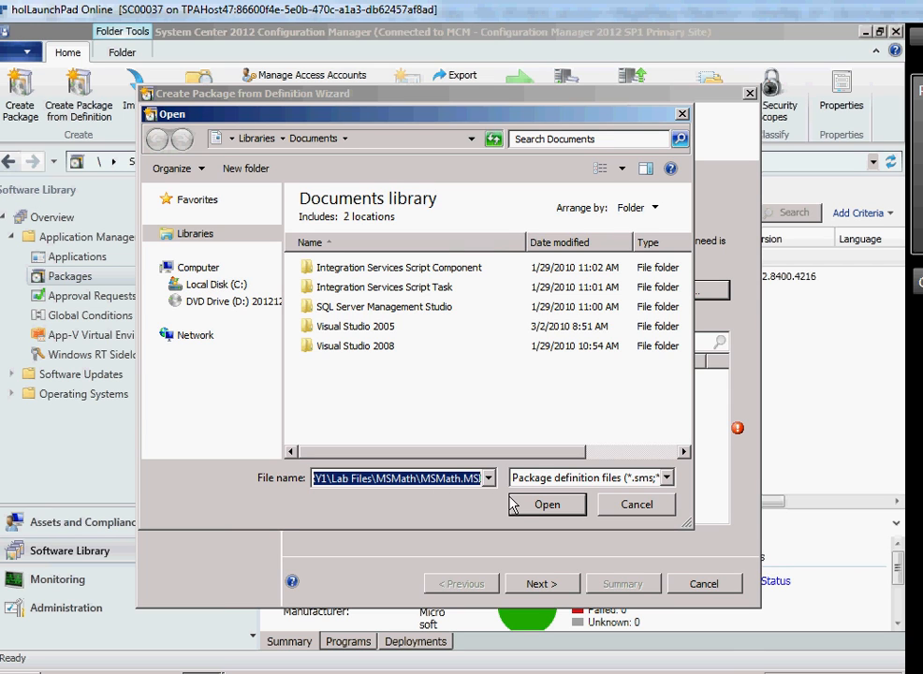
click(547, 506)
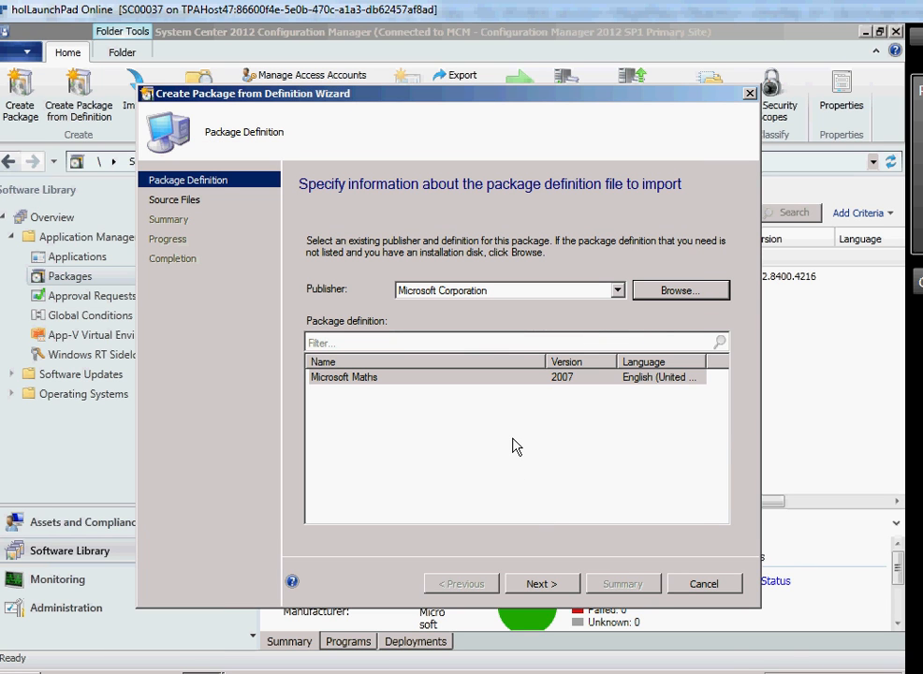
- Create the Microsoft Maths package, always obtaining source files from the network folder \\PRIMARY1\Lab Files\MSMath, and close the wizard
click(551, 382)
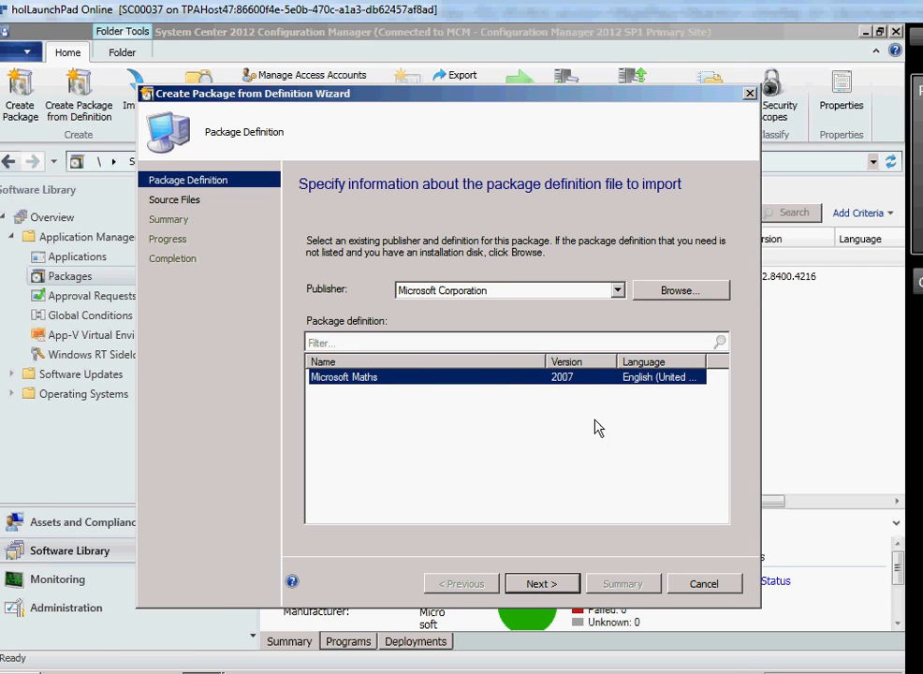
click(548, 590)
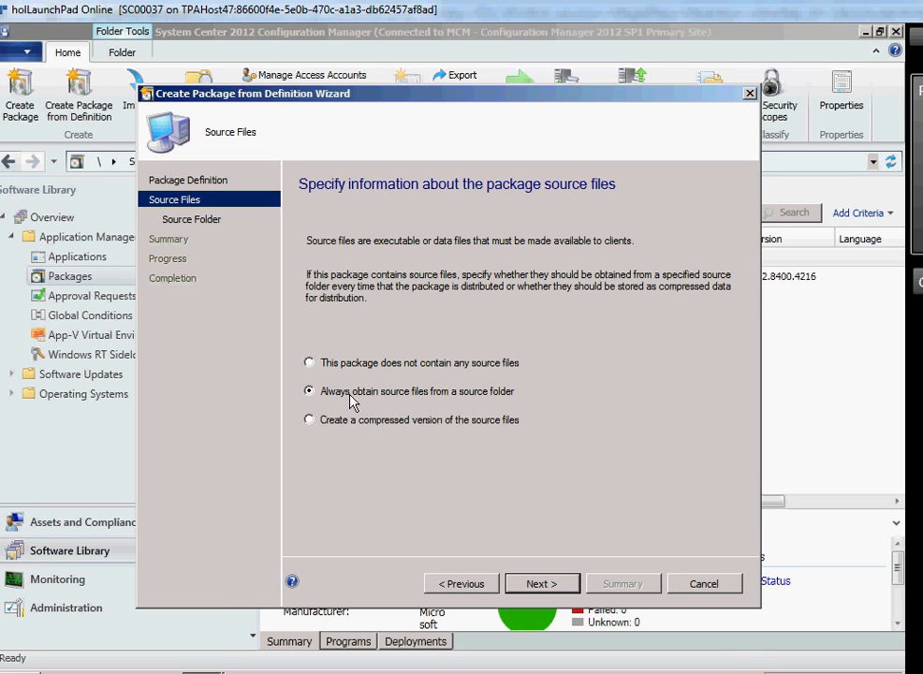
click(538, 584)
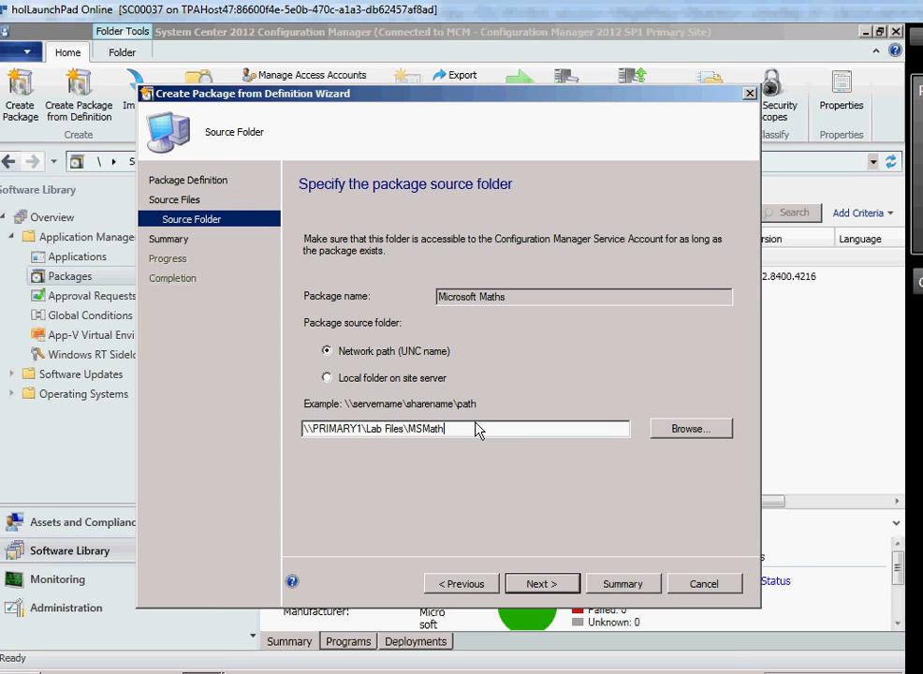
drag(478, 429, 297, 420)
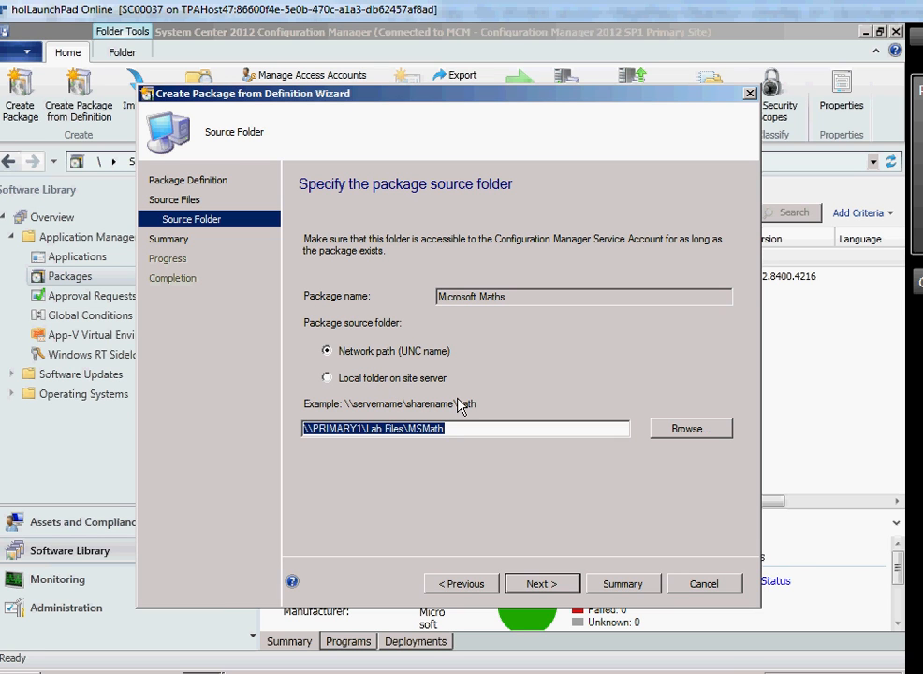
click(540, 583)
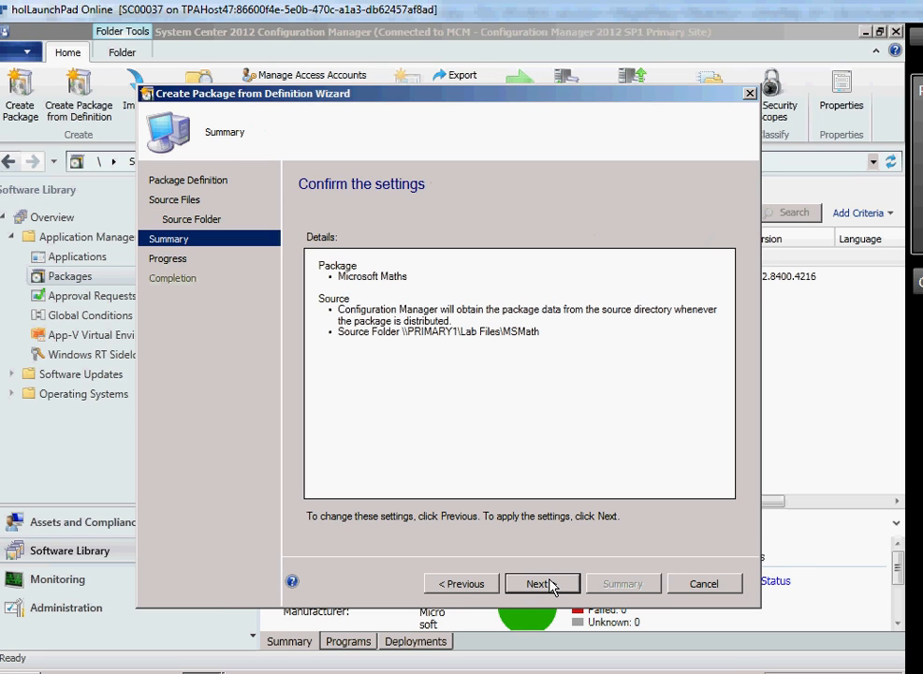
click(529, 584)
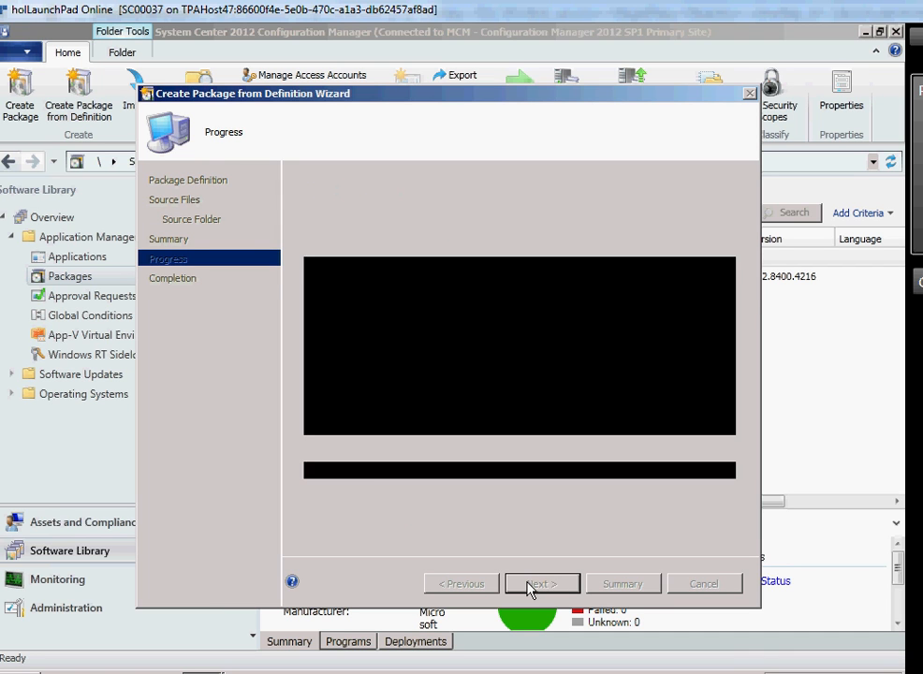
click(700, 587)
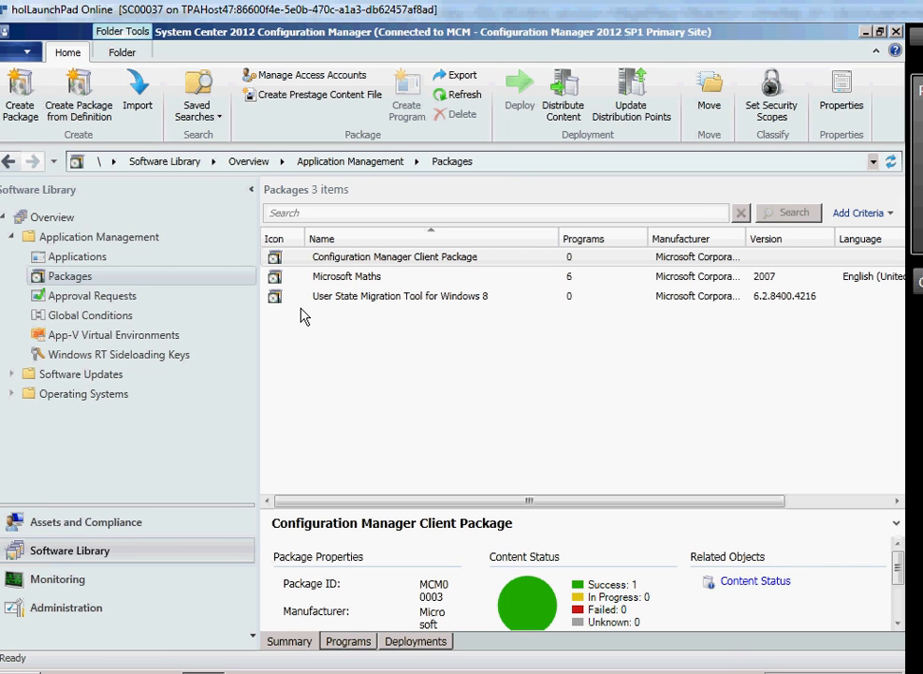
- Start a deployment of the Microsoft Maths package and choose the Per-system unattended program as its software
right_click(347, 278)
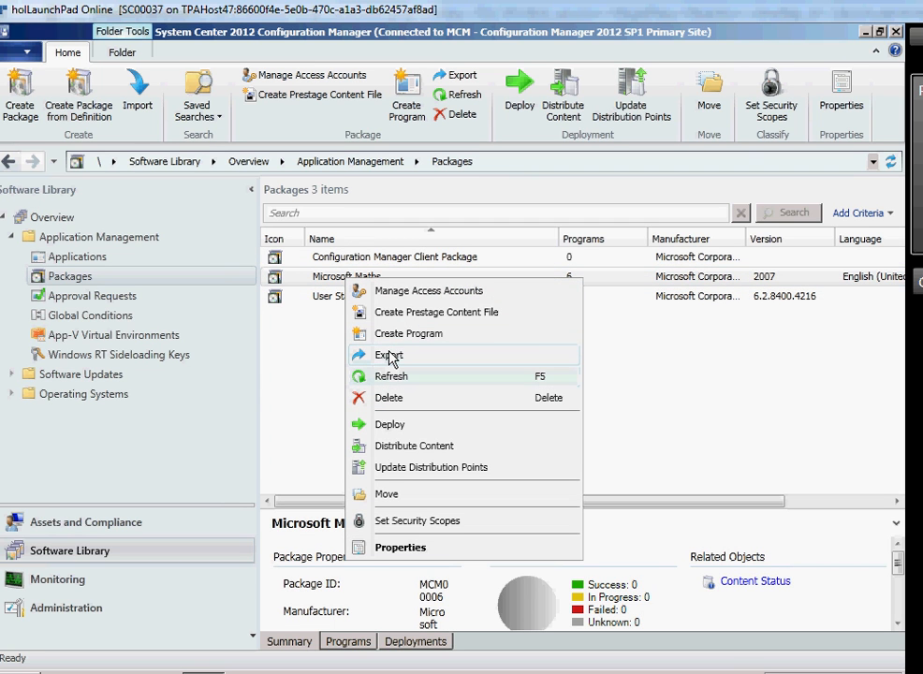
click(389, 426)
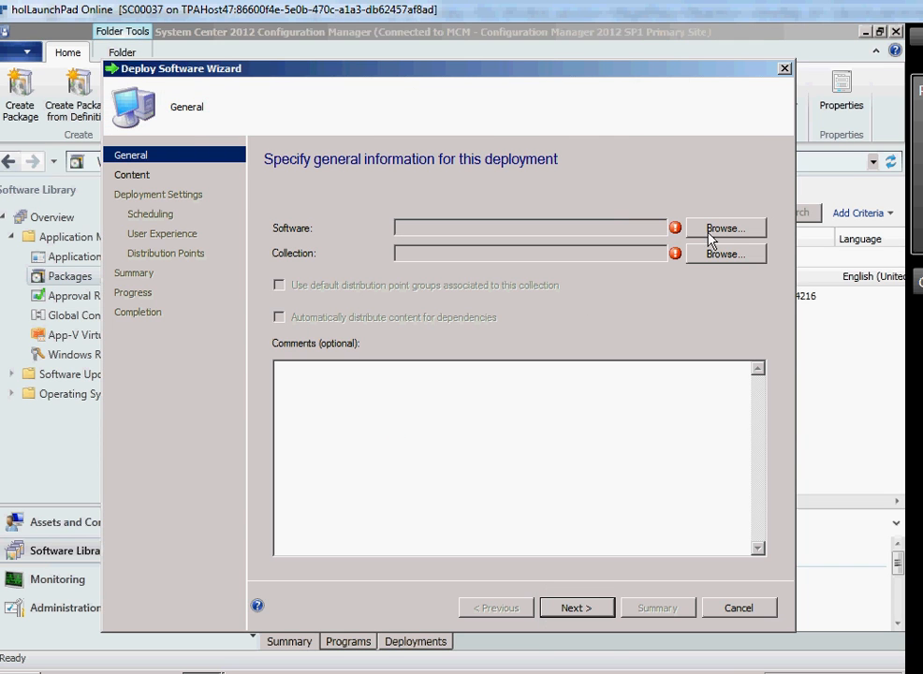
click(711, 233)
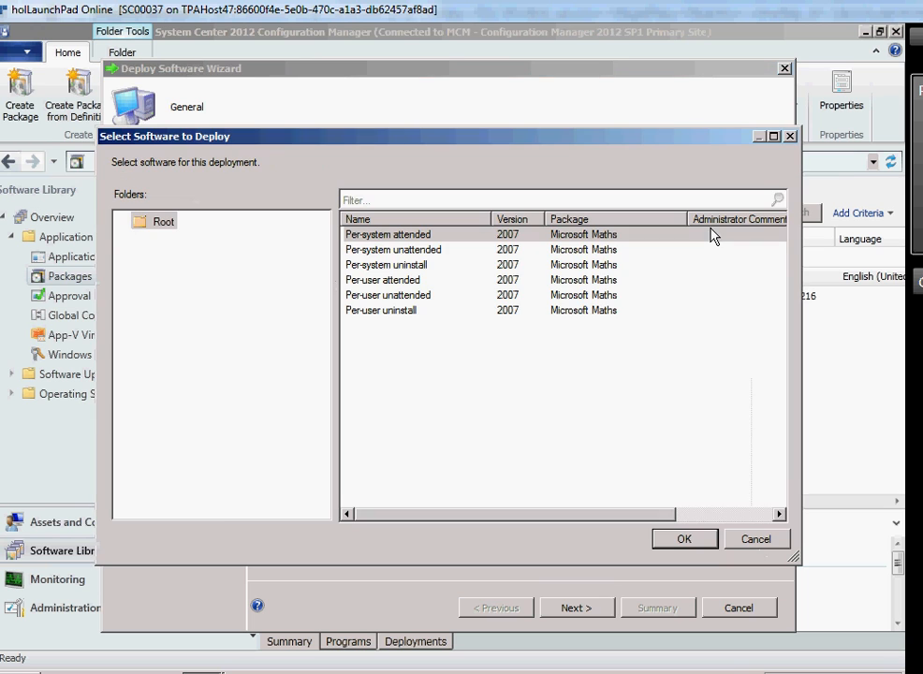
click(425, 252)
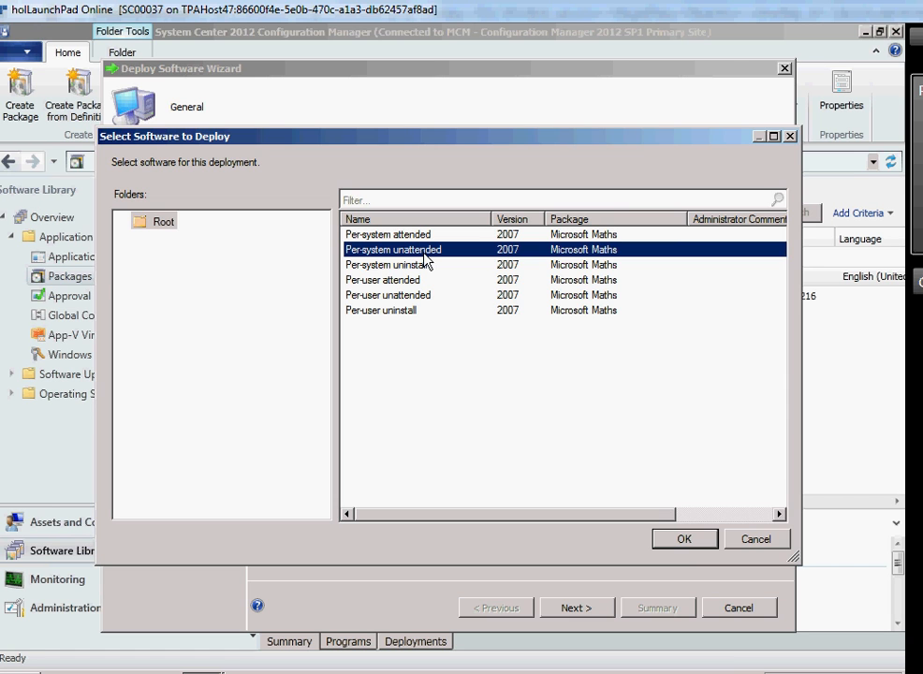
double_click(427, 255)
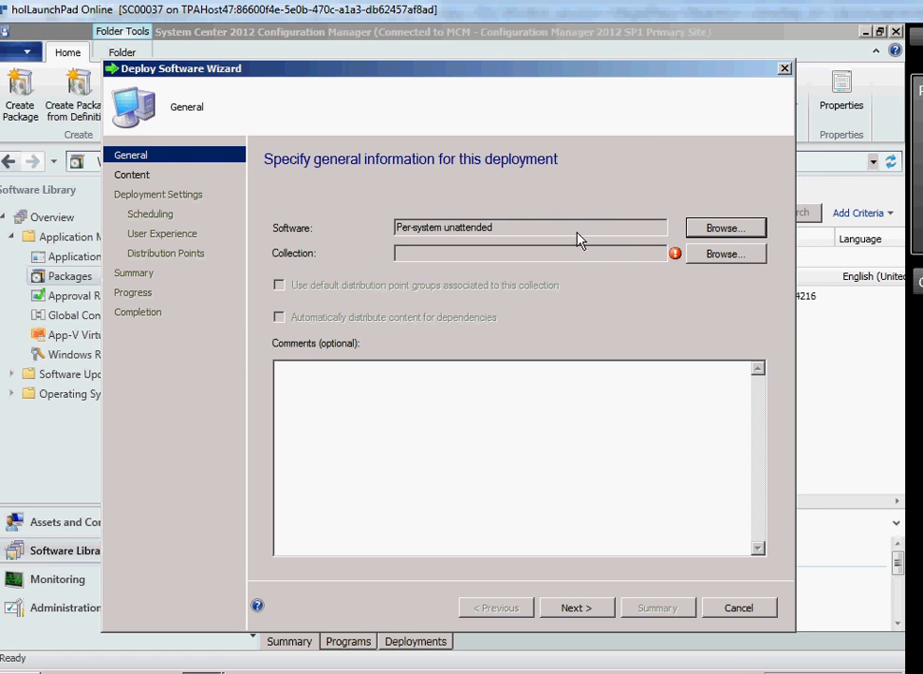
- Target the deployment at the Configuration Manager Clients device collection and proceed to the content destination settings
click(700, 256)
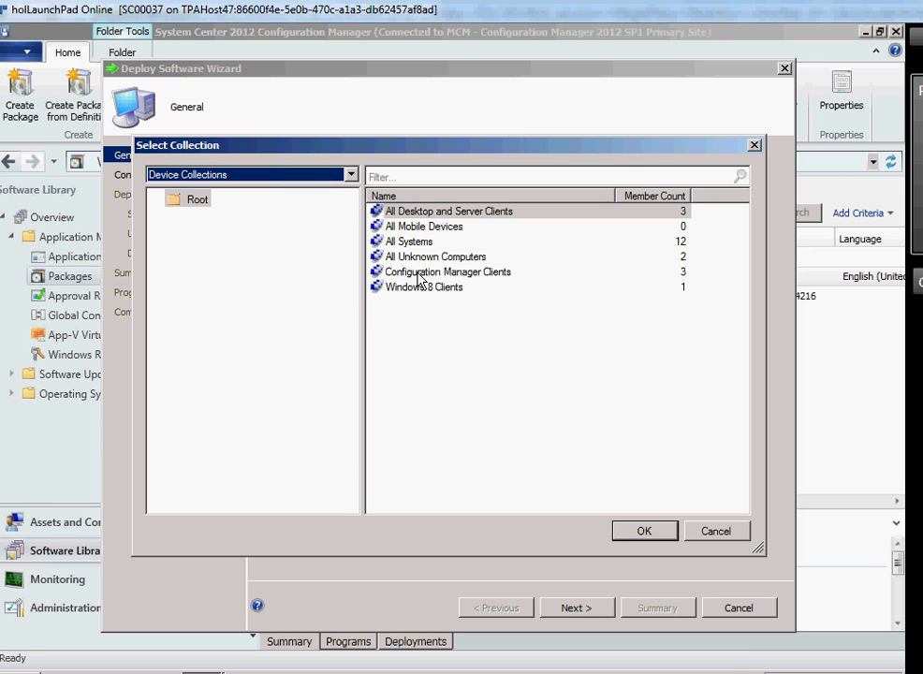
click(417, 274)
double_click(417, 274)
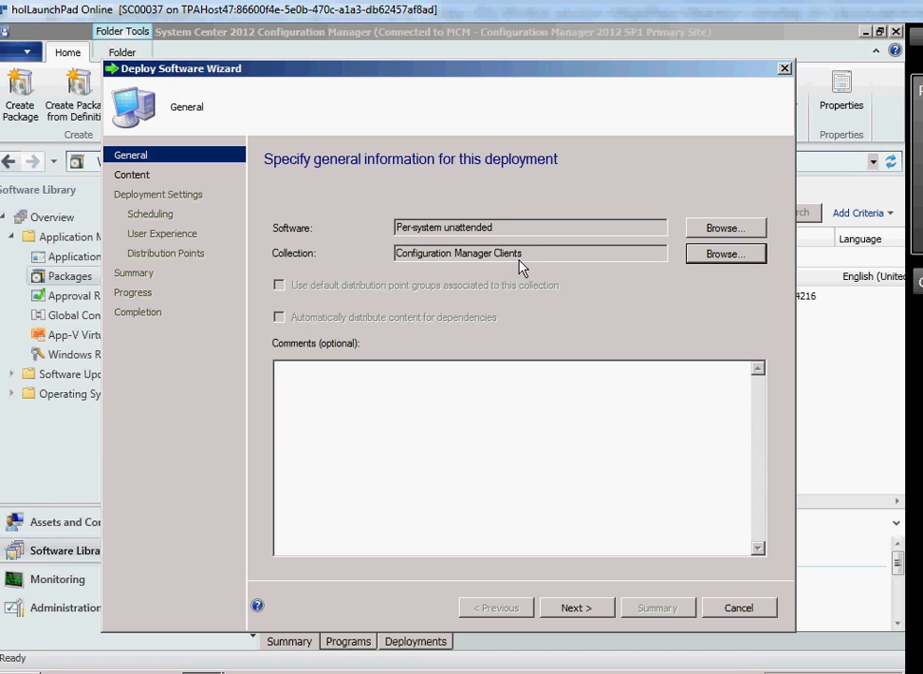
drag(526, 256, 362, 223)
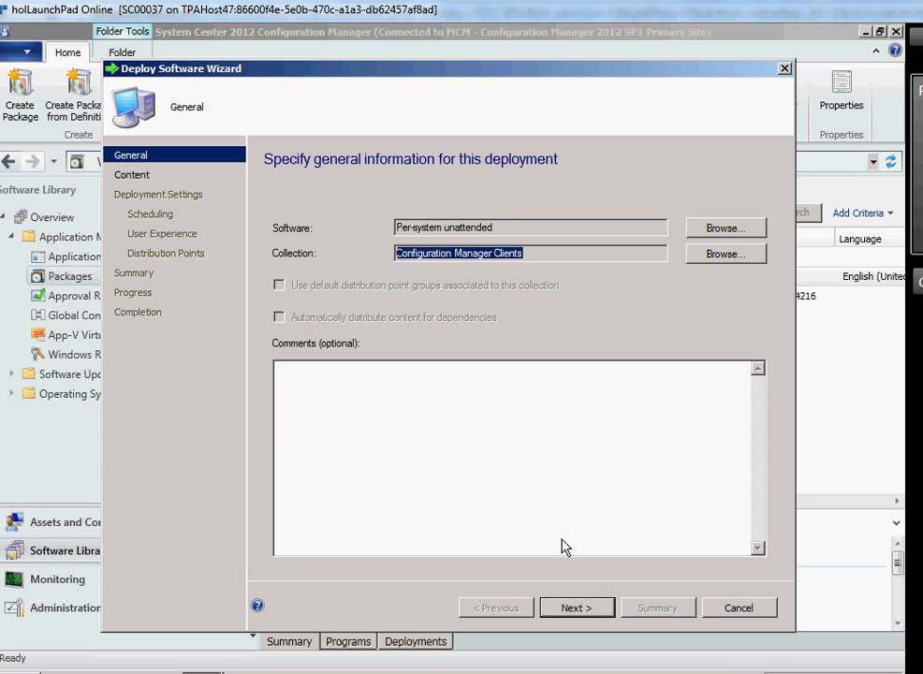
click(568, 608)
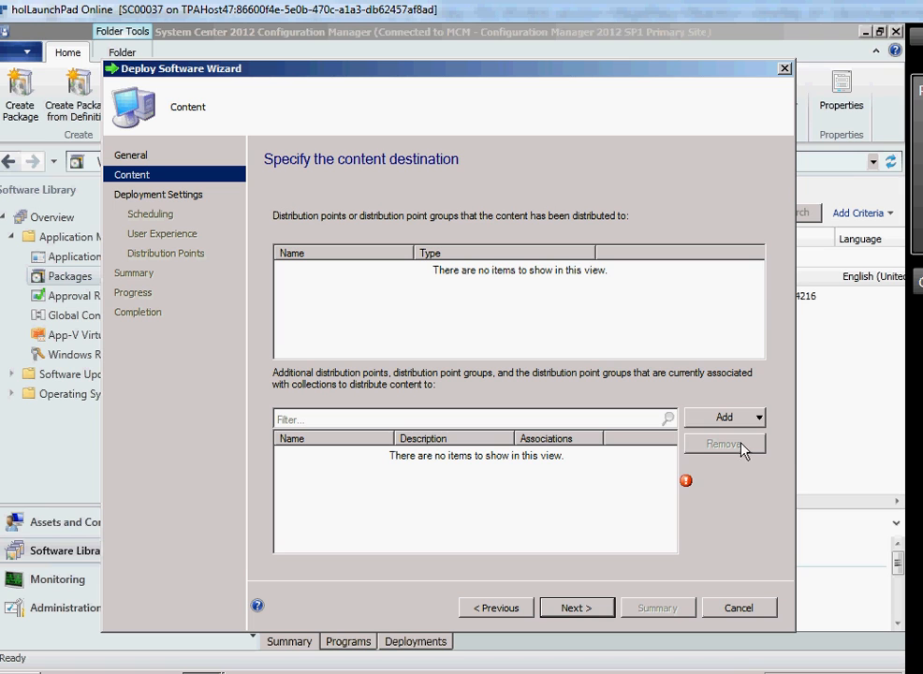
- Add the distribution point PRIMARY1.CONFIGMGRDOM.LOCAL as the content destination and proceed to the deployment settings
click(730, 419)
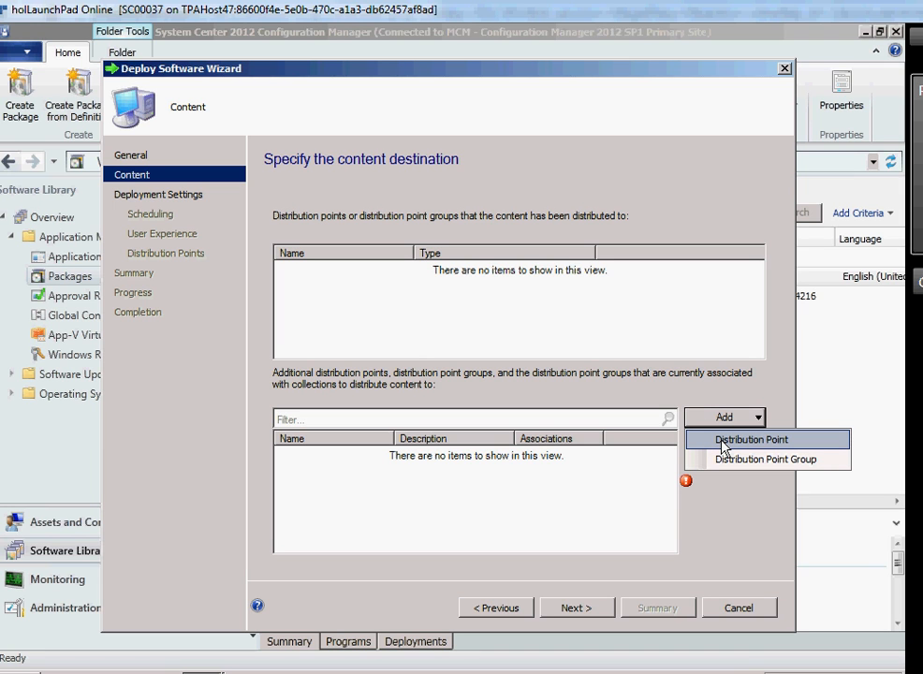
click(723, 444)
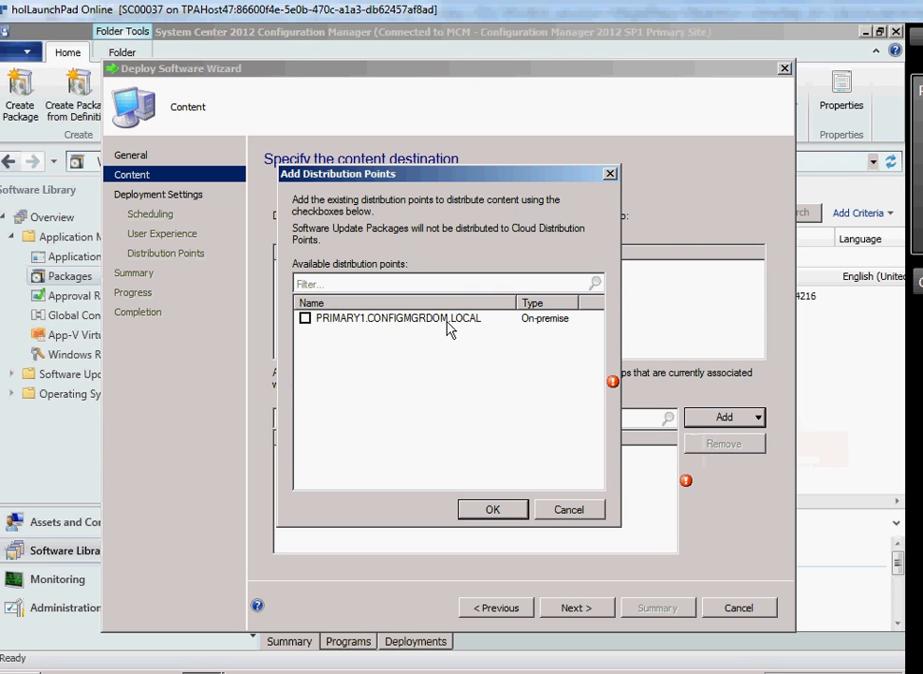
click(304, 318)
click(491, 509)
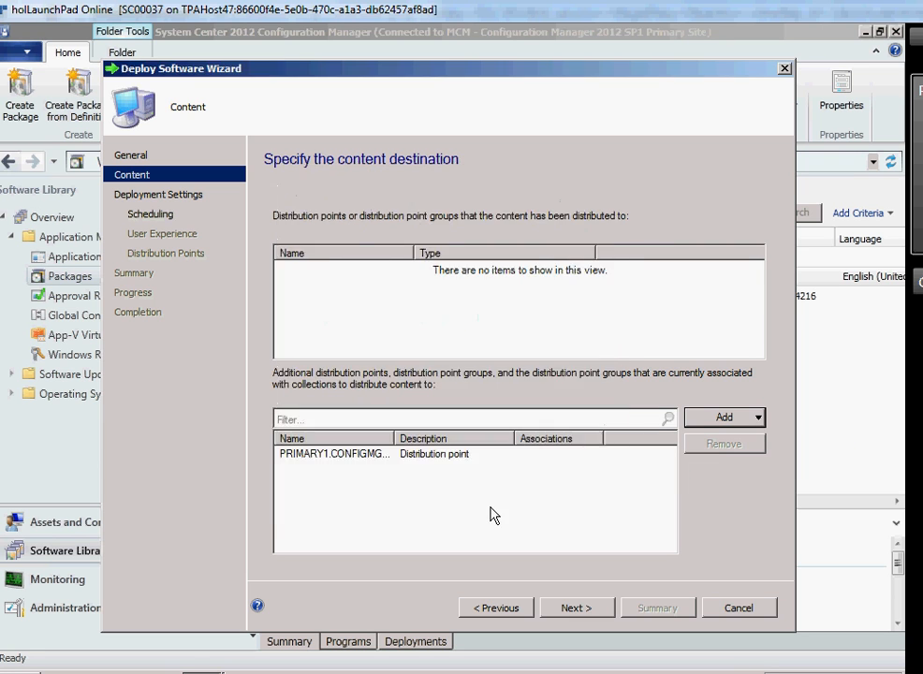
click(588, 611)
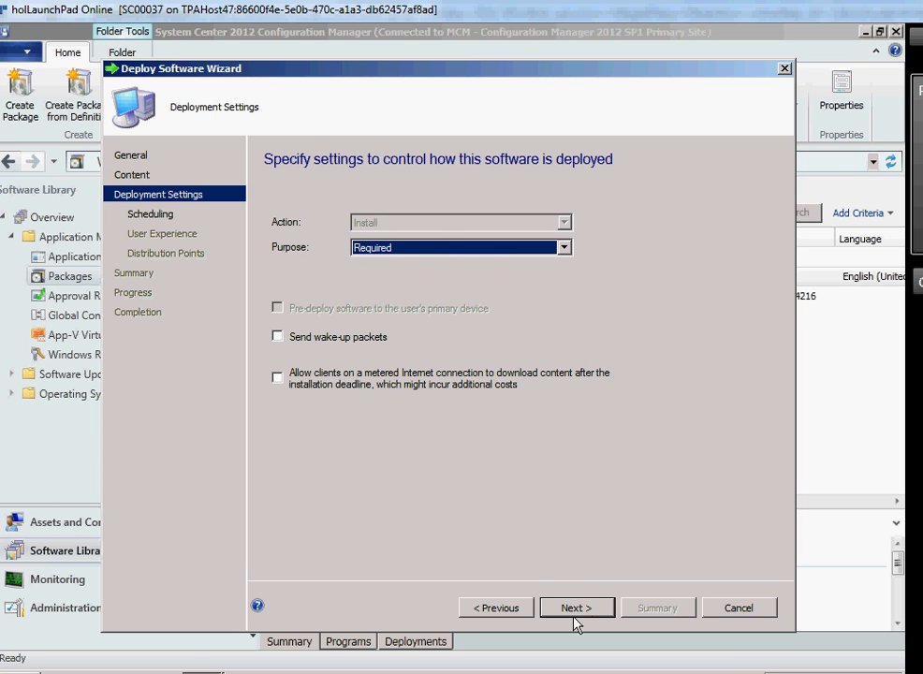
- Set the deployment purpose to Available and proceed to the scheduling settings
click(420, 248)
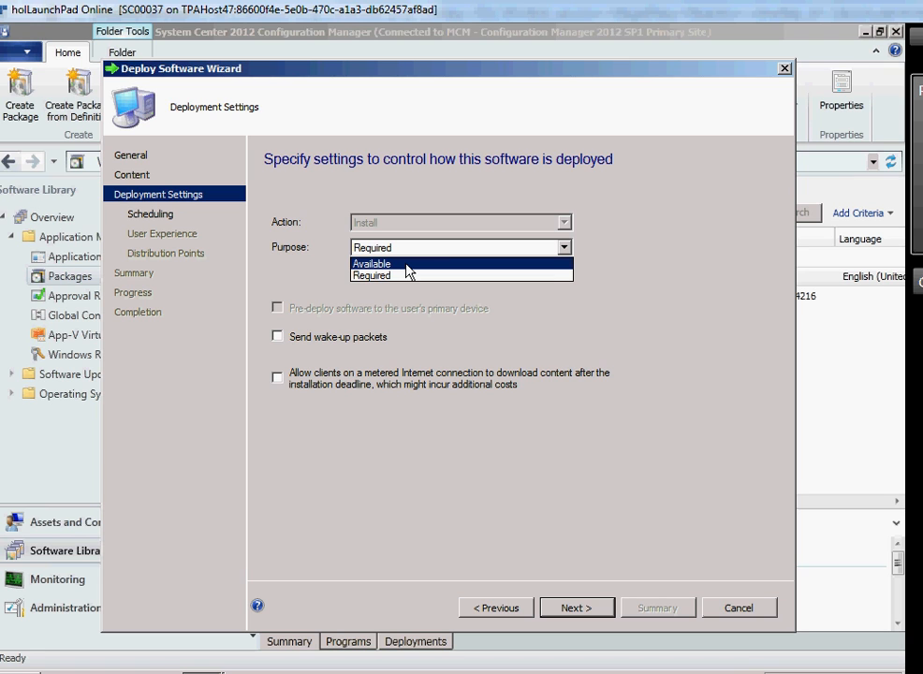
click(407, 266)
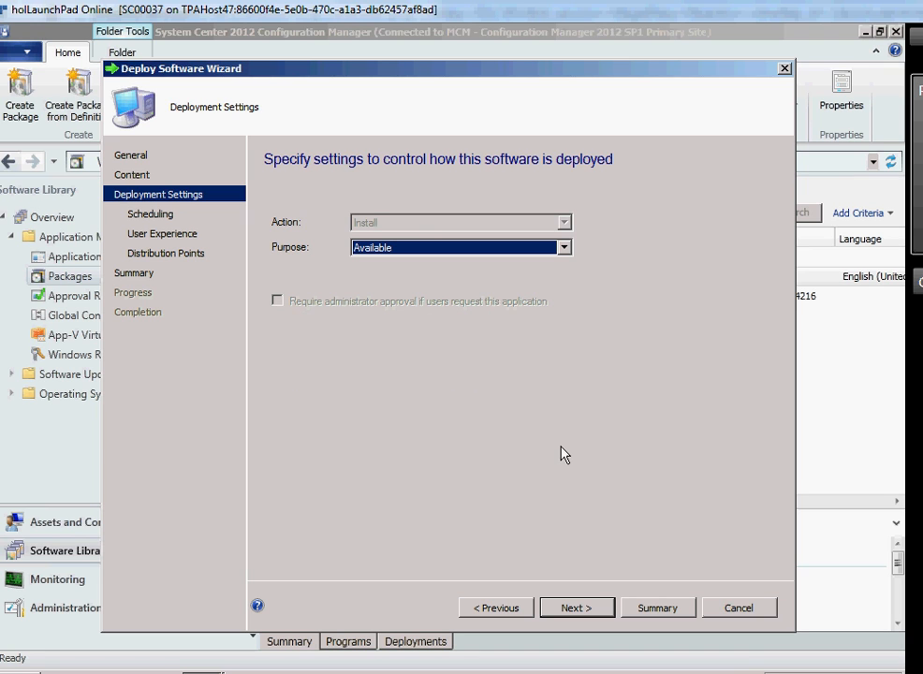
click(575, 607)
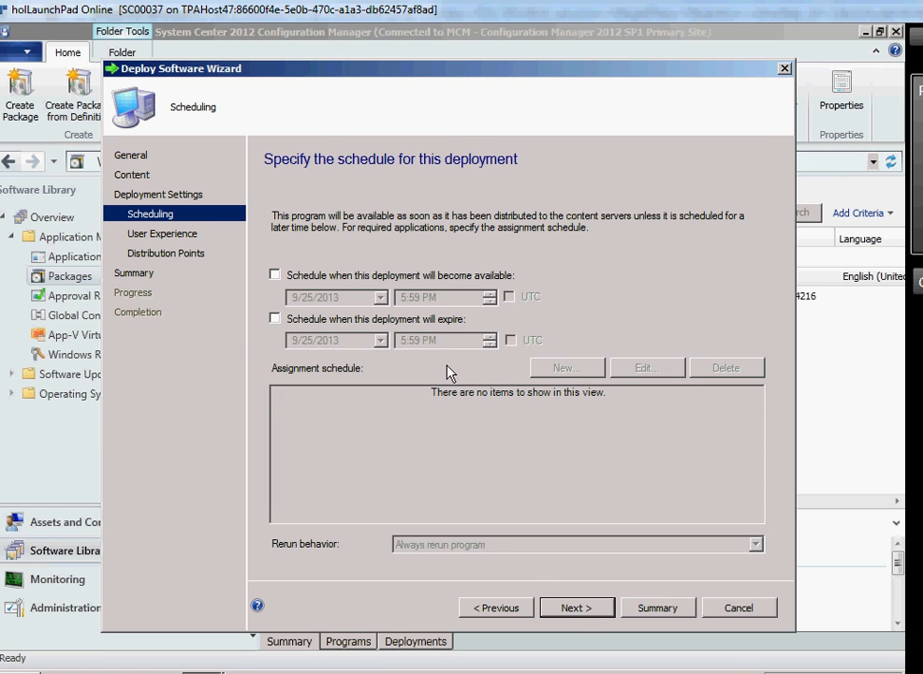
- Accept the default scheduling, user experience and distribution point settings, create the deployment, review its completion details and close the wizard
click(559, 613)
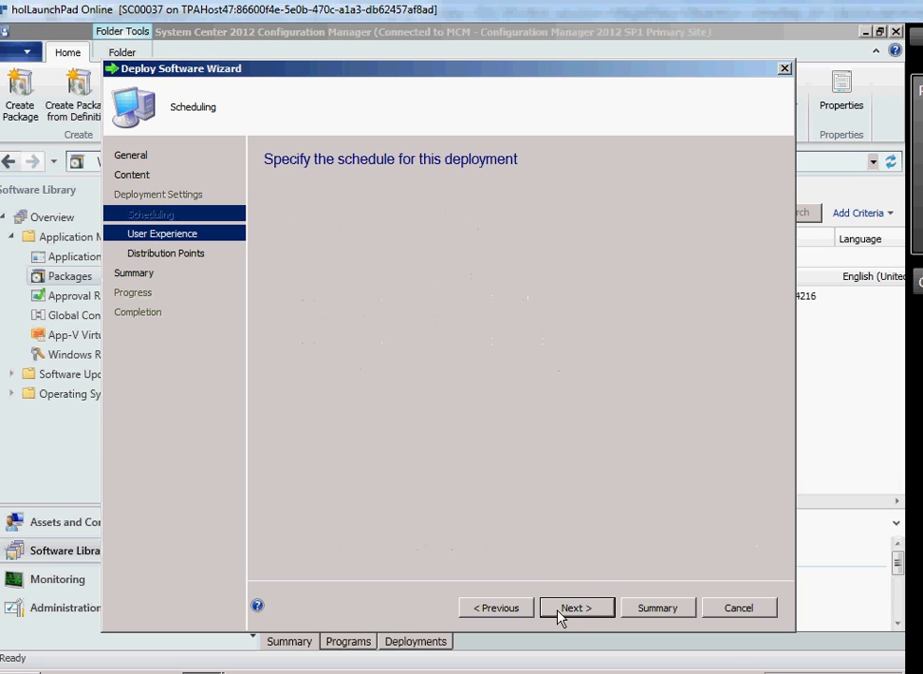
click(560, 614)
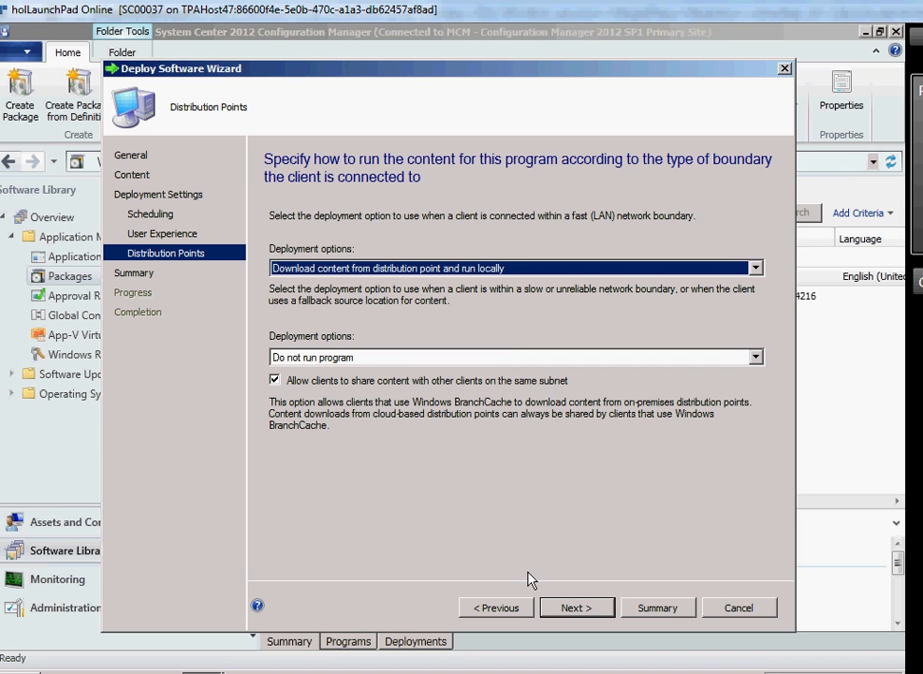
click(577, 608)
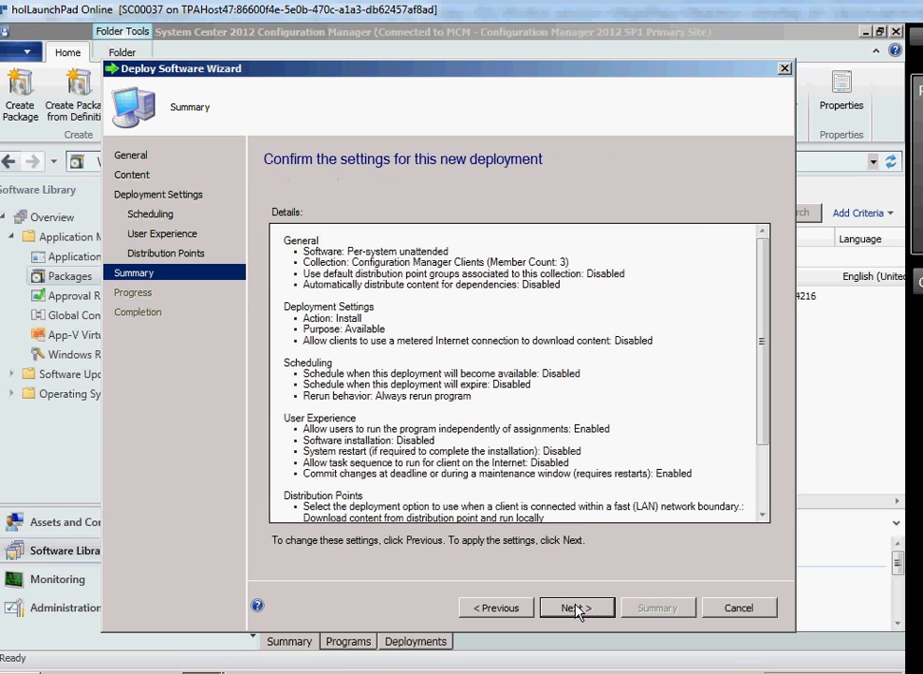
click(578, 608)
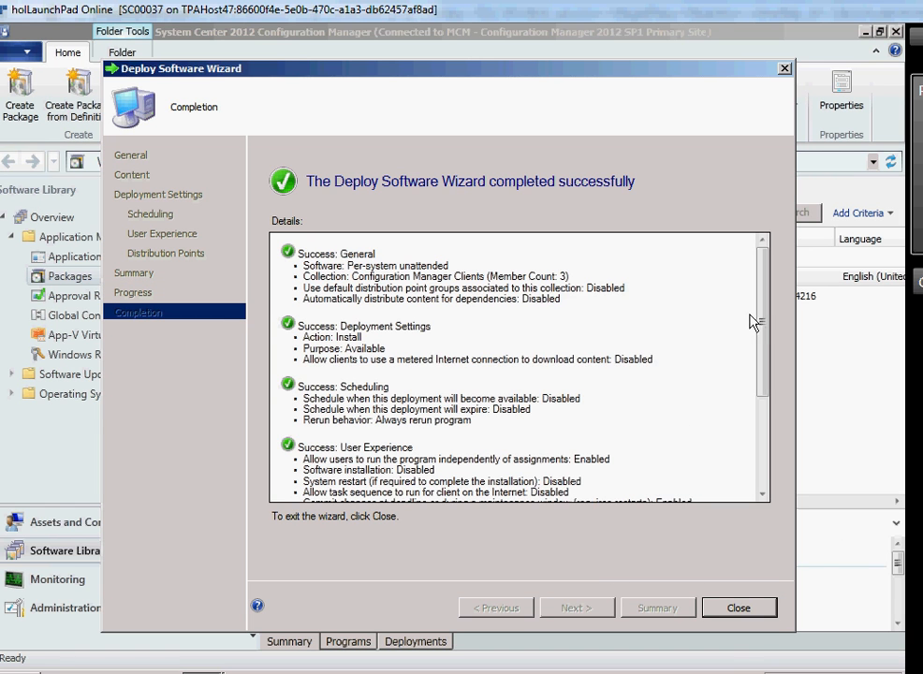
drag(761, 305, 765, 419)
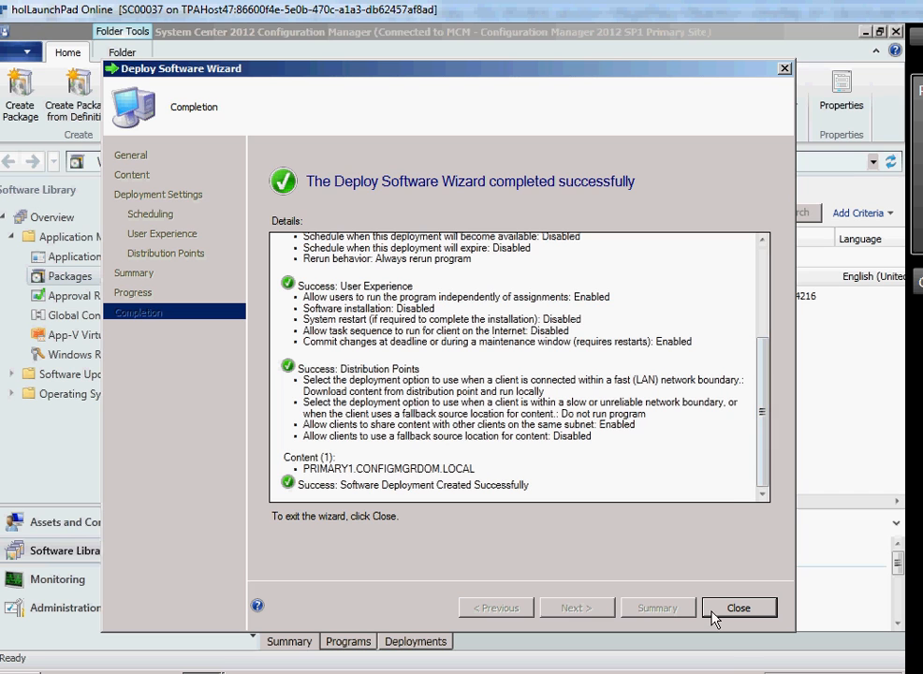
click(738, 608)
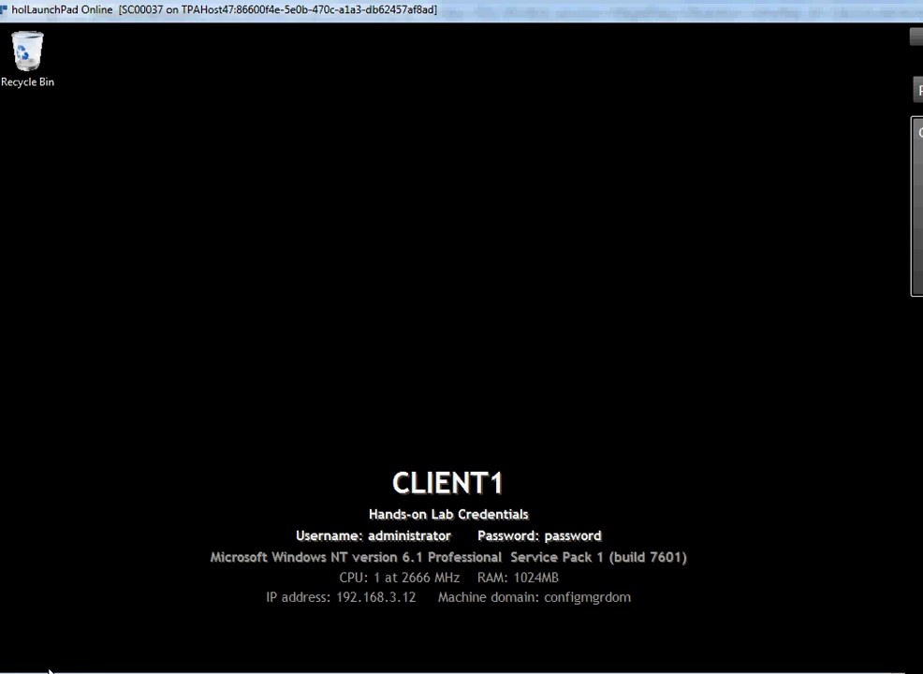
- Open the Control Panel on the CLIENT1 machine
key(super)
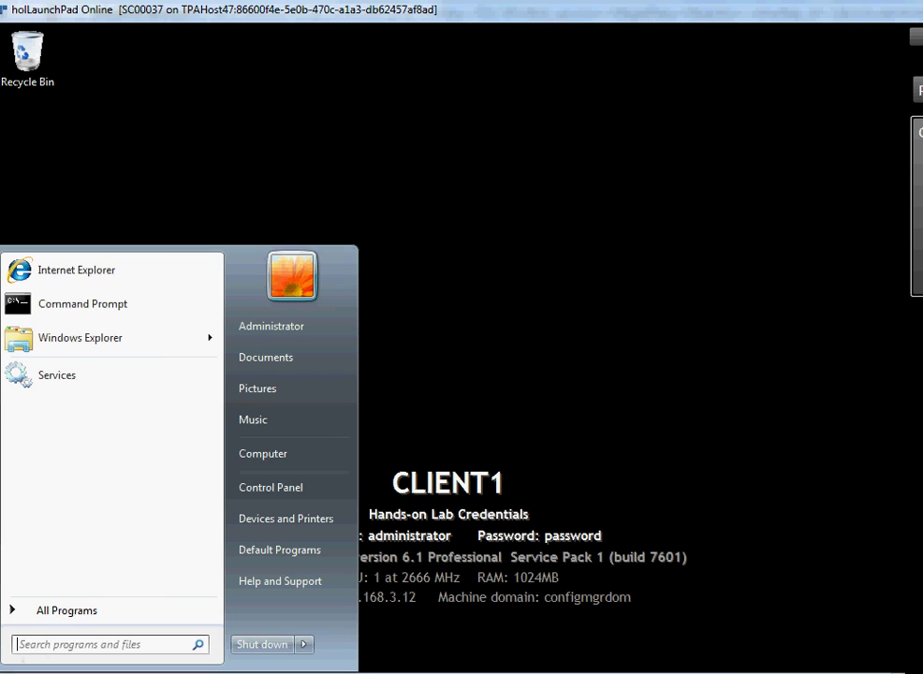
click(270, 496)
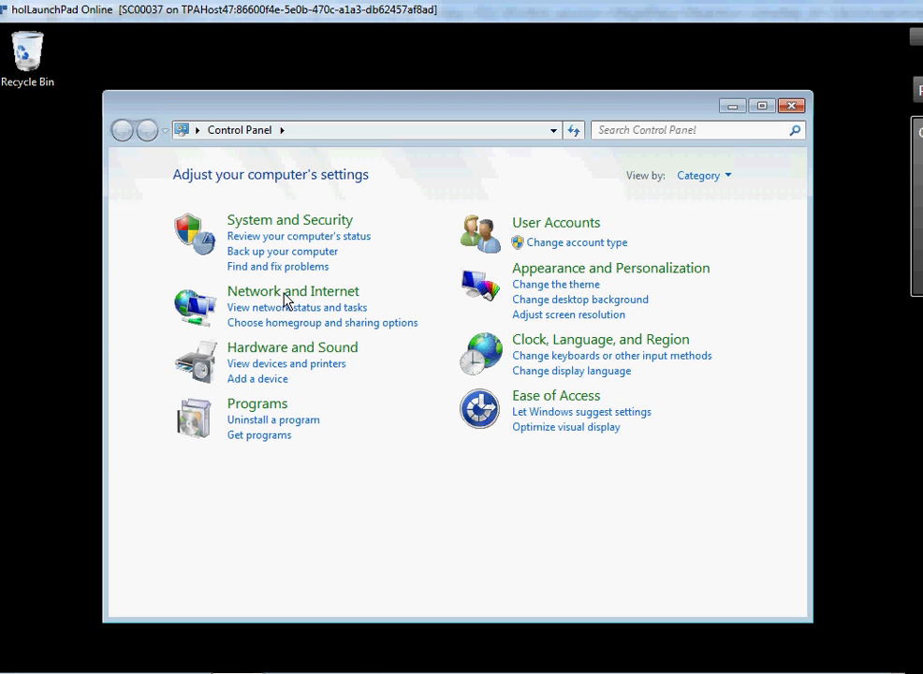
click(288, 231)
click(121, 130)
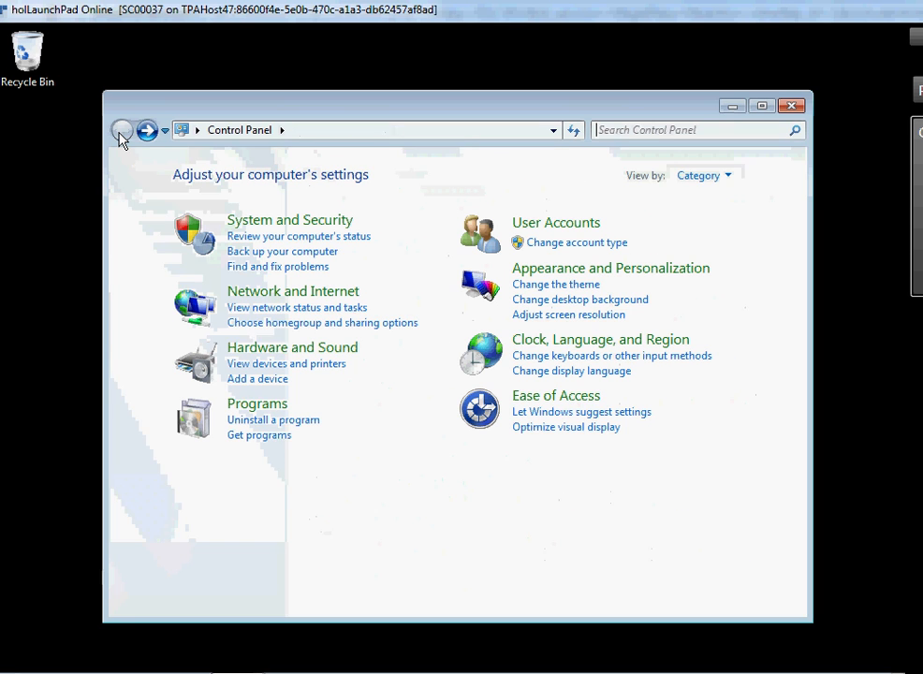
click(20, 672)
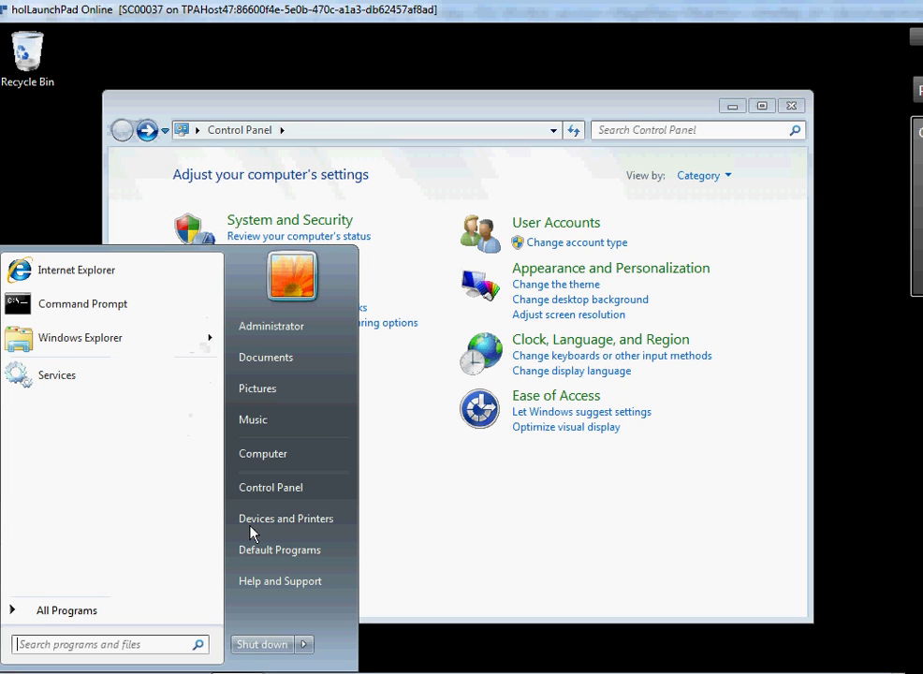
click(276, 488)
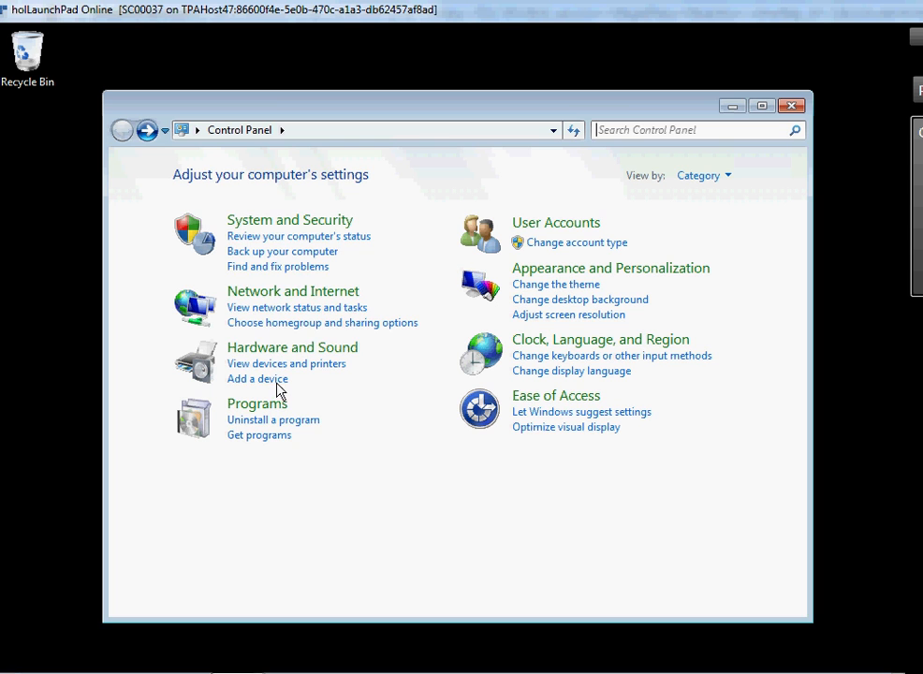
click(279, 222)
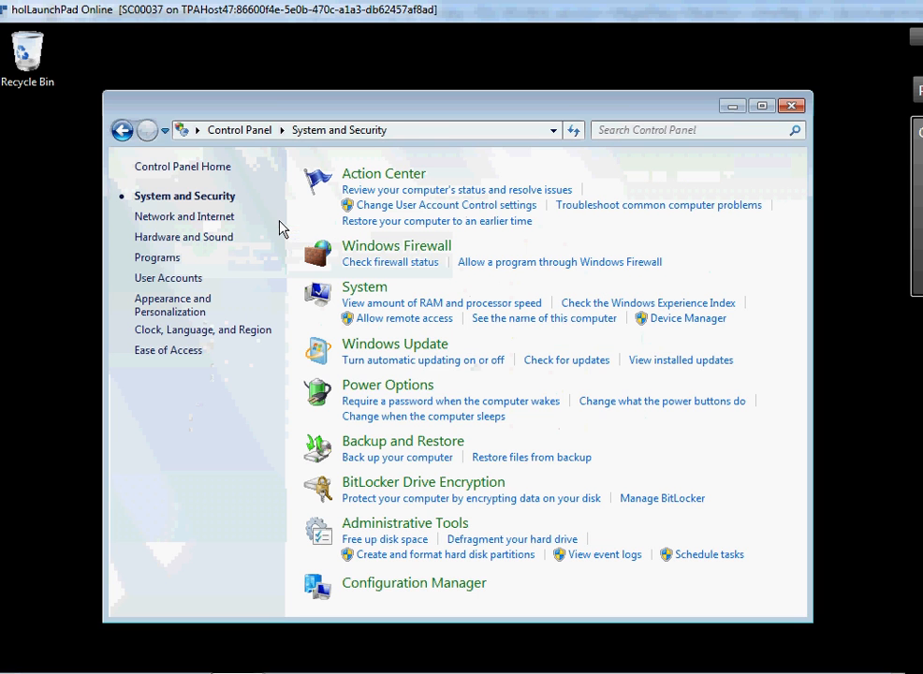
click(122, 134)
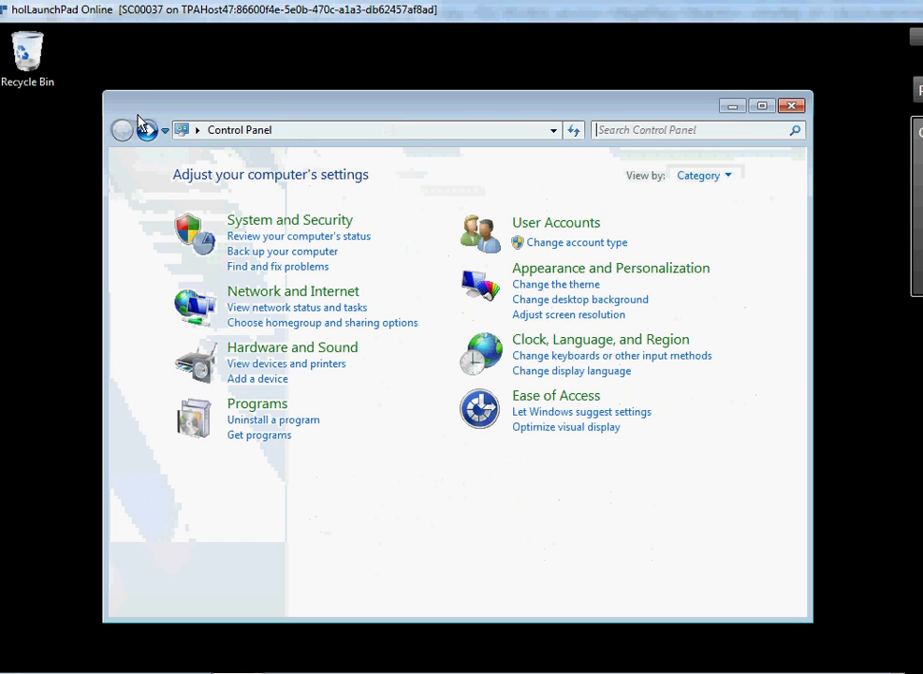
- Show the Control Panel items as small icons and open the Configuration Manager client properties
click(717, 178)
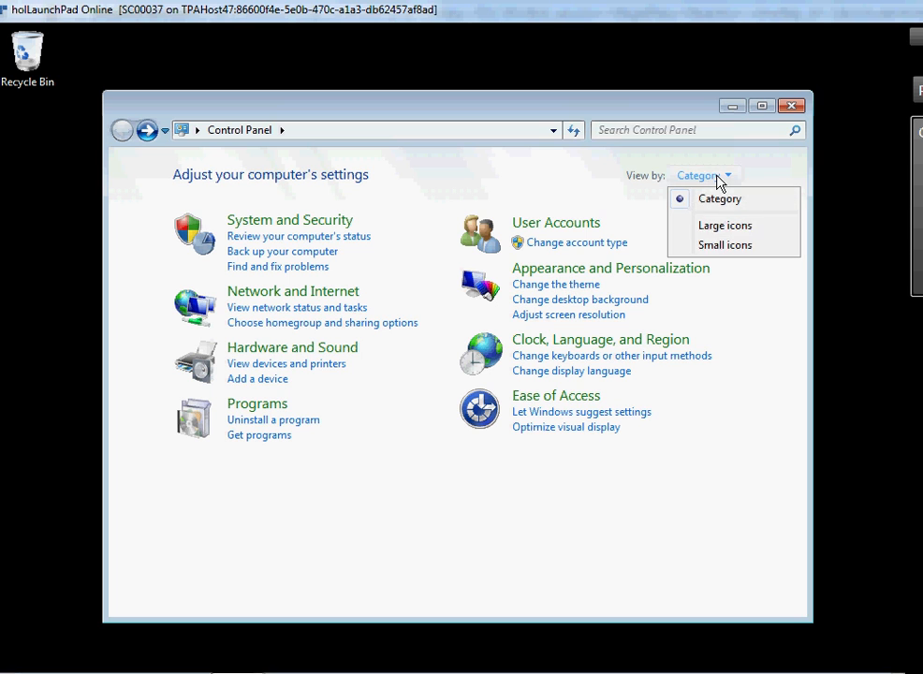
click(698, 246)
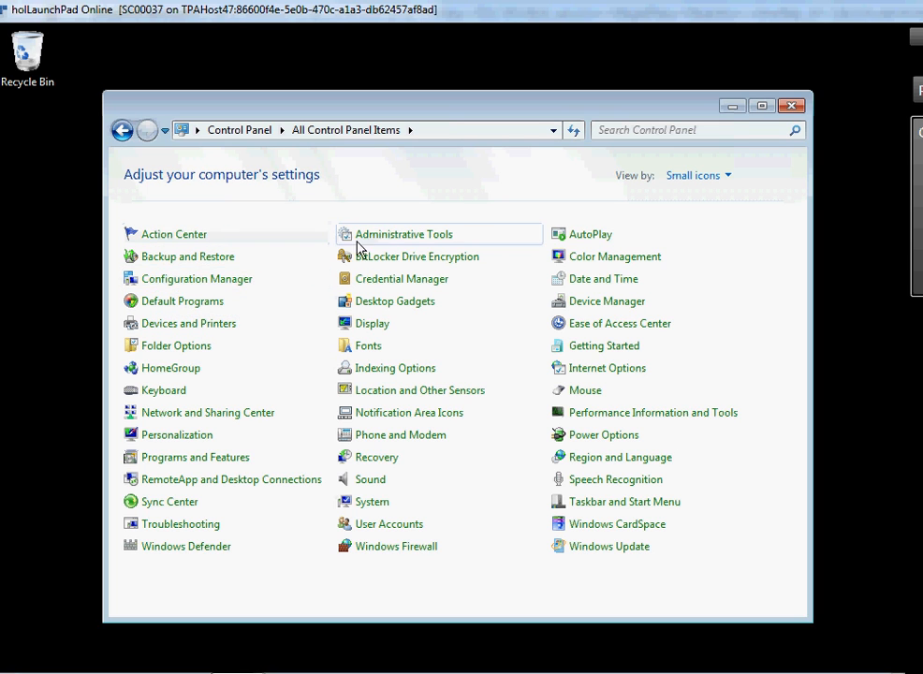
click(184, 280)
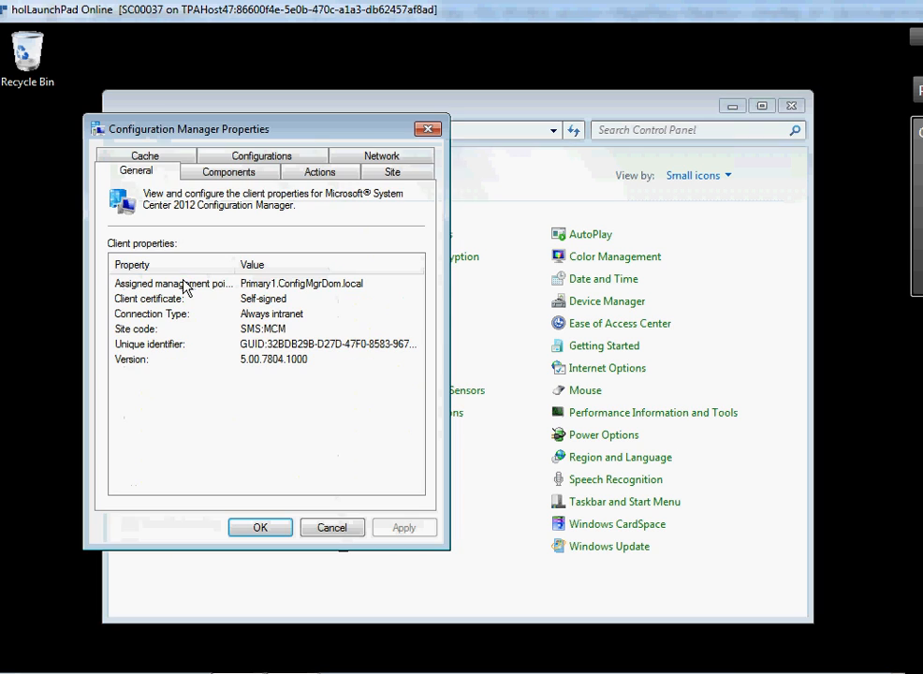
- Run the Machine Policy Retrieval & Evaluation Cycle on the client and close the Configuration Manager properties
click(315, 173)
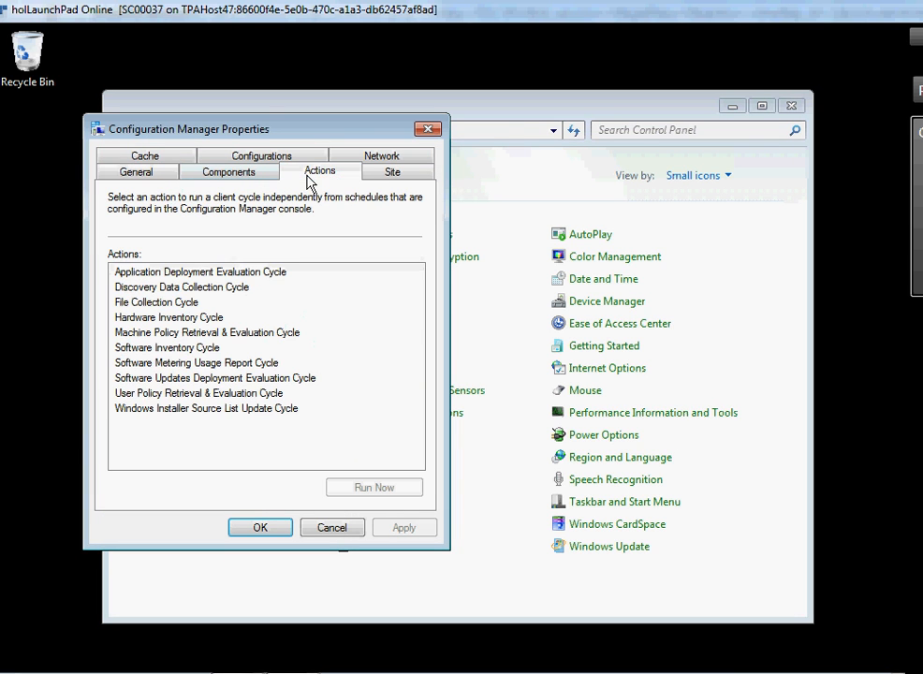
click(193, 365)
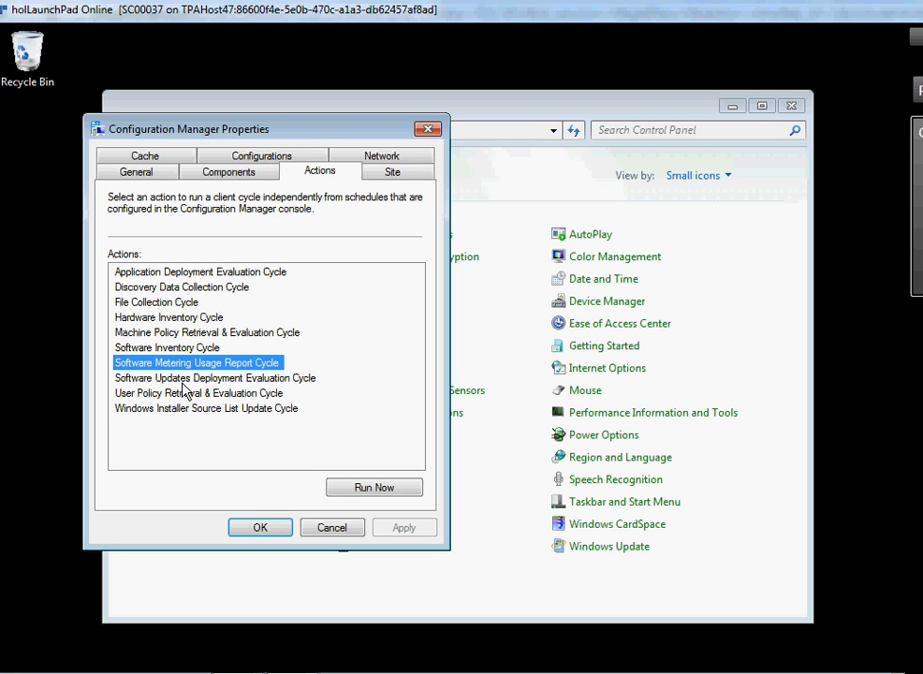
click(183, 380)
click(175, 334)
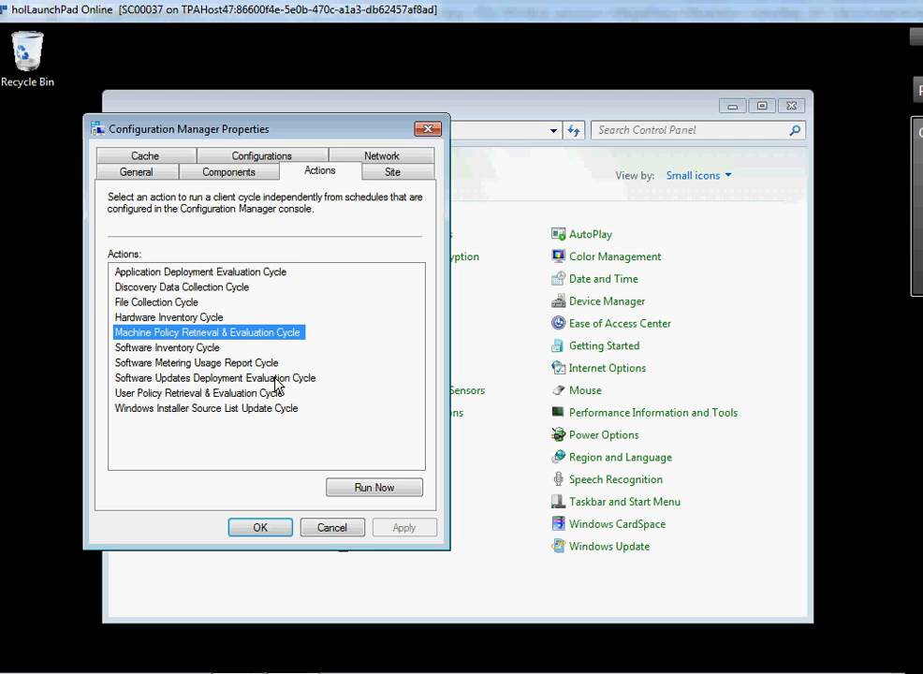
click(382, 489)
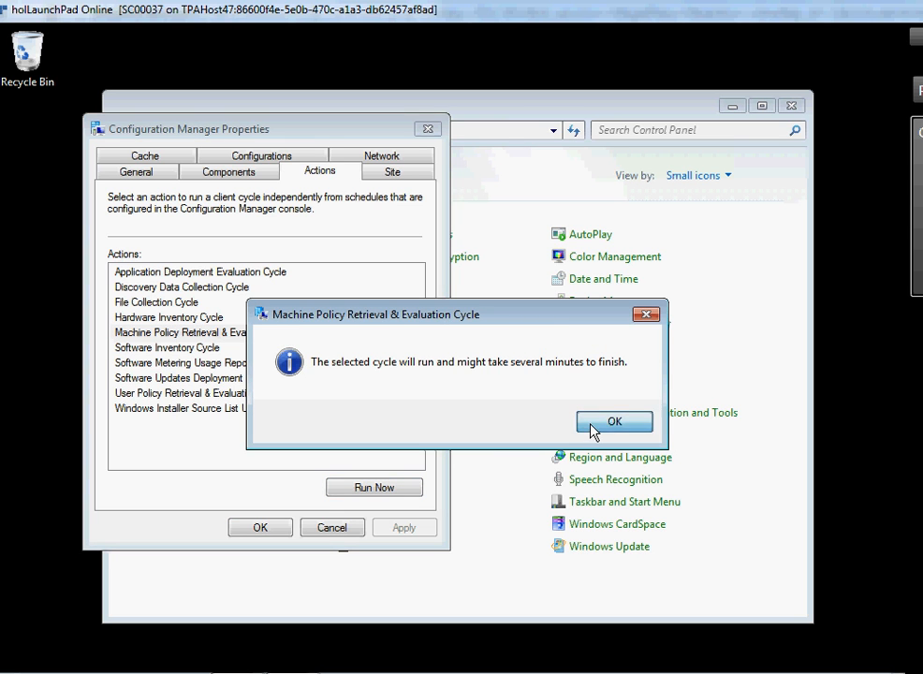
click(592, 423)
click(279, 527)
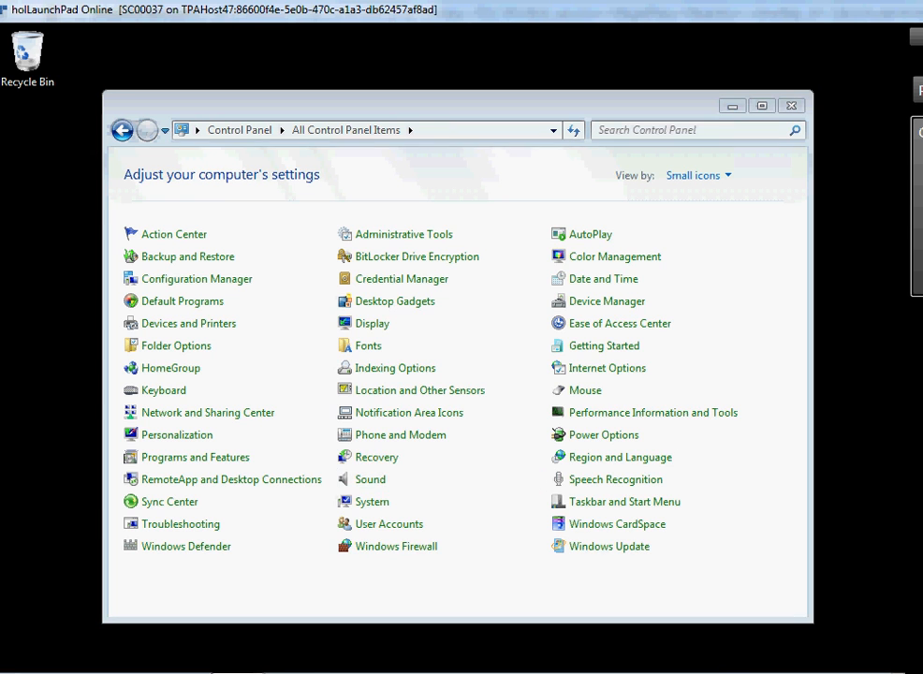
- Check the notification area for the new software notice and open Software Center from there
click(680, 523)
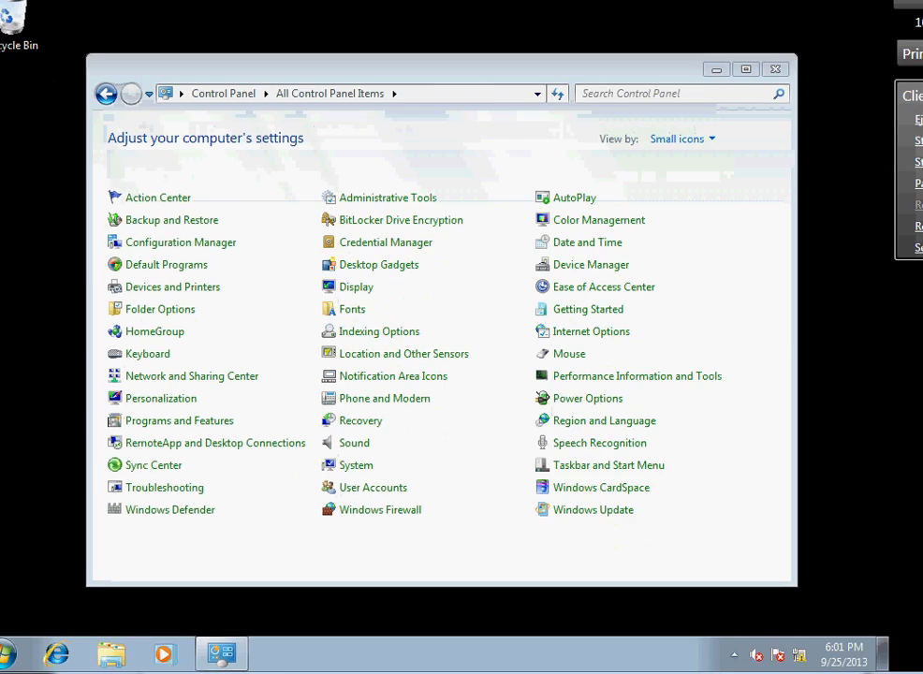
click(742, 667)
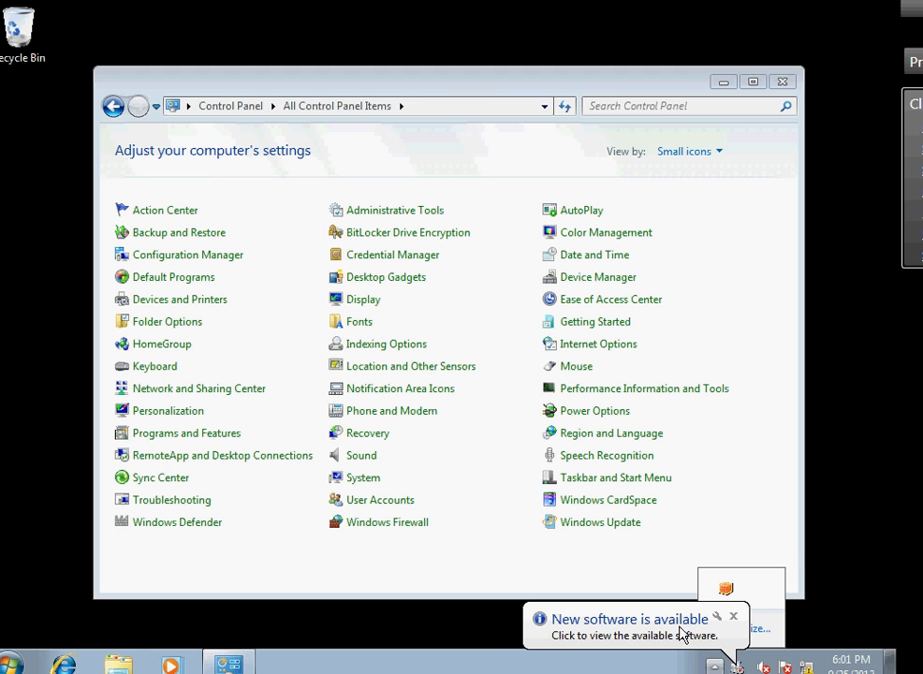
click(688, 631)
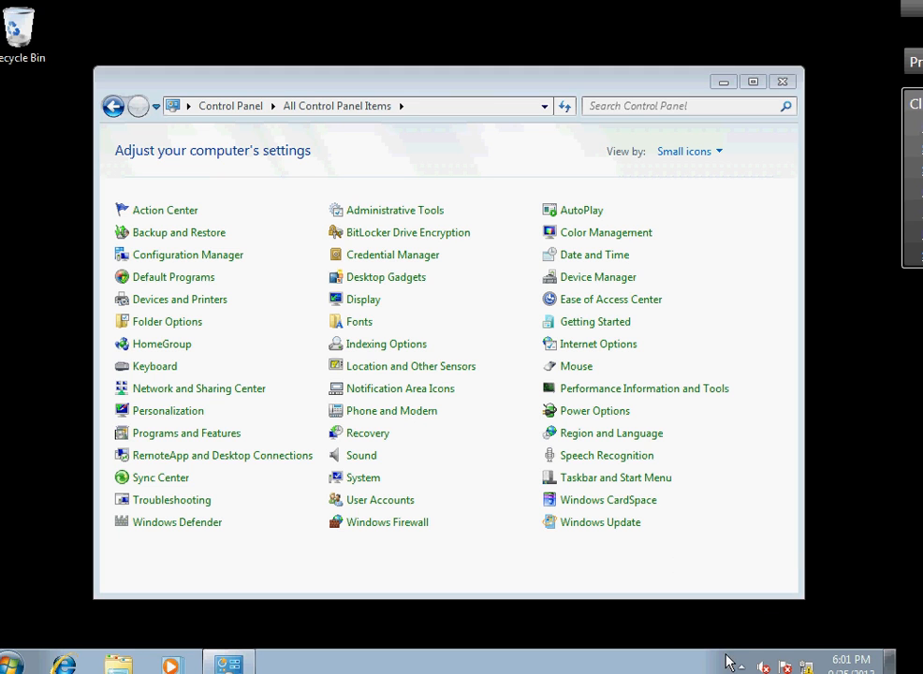
click(740, 665)
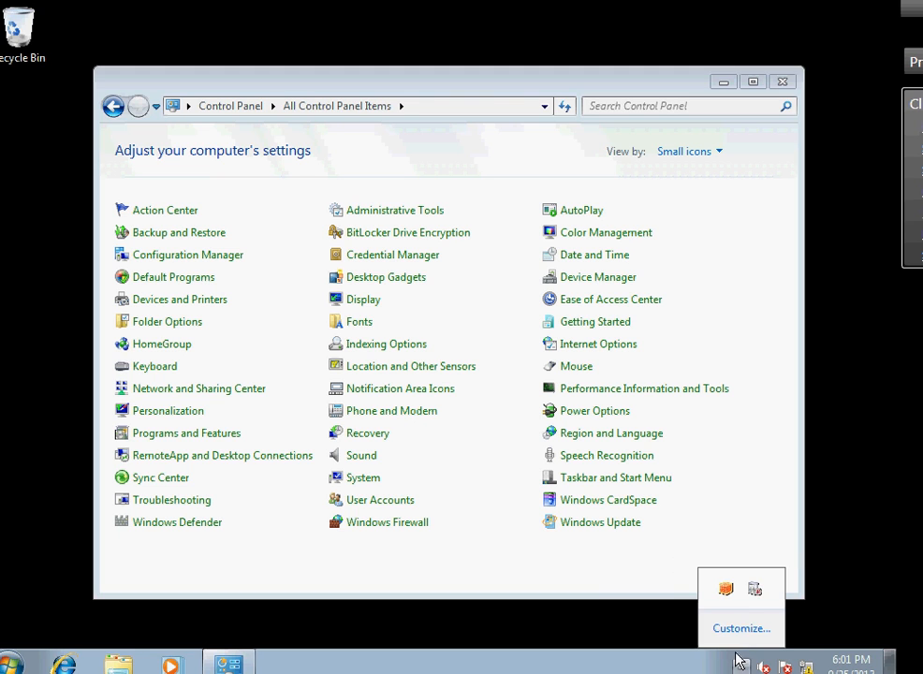
right_click(751, 603)
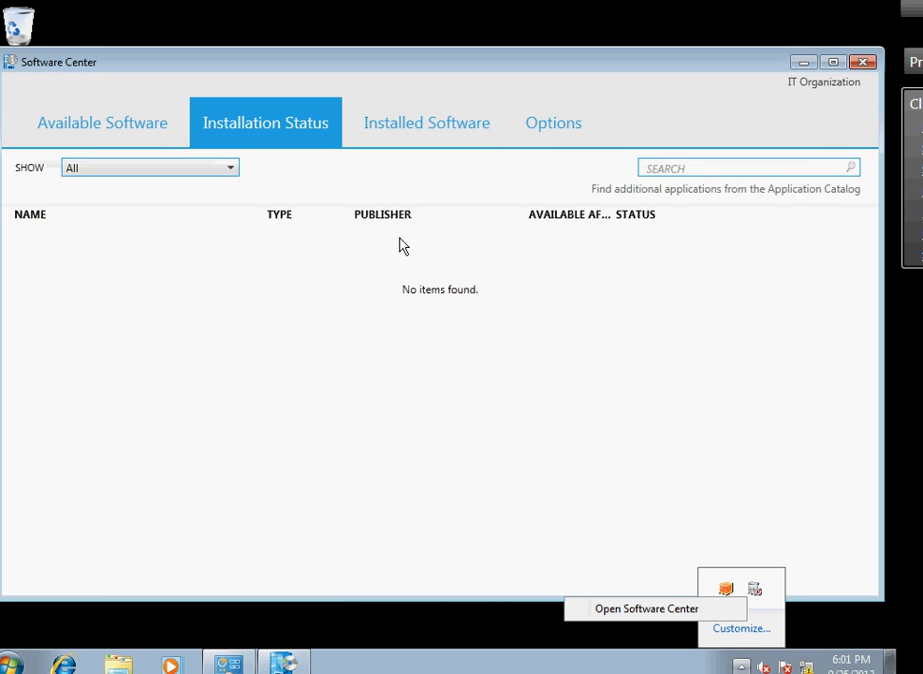
- Install Microsoft Maths 2007 - Per-system unattended from the available software in Software Center
click(143, 134)
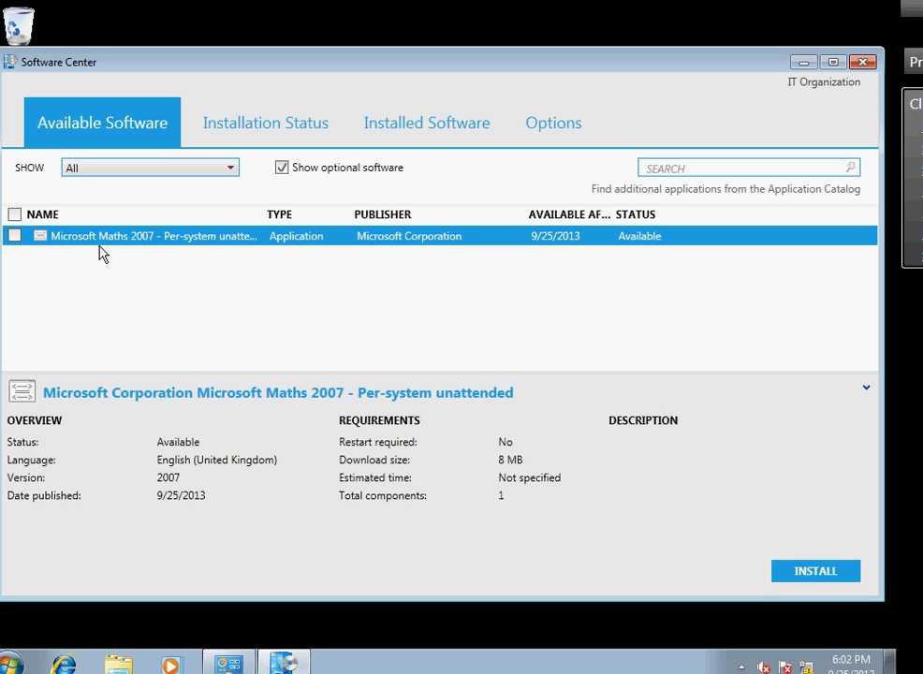
click(820, 573)
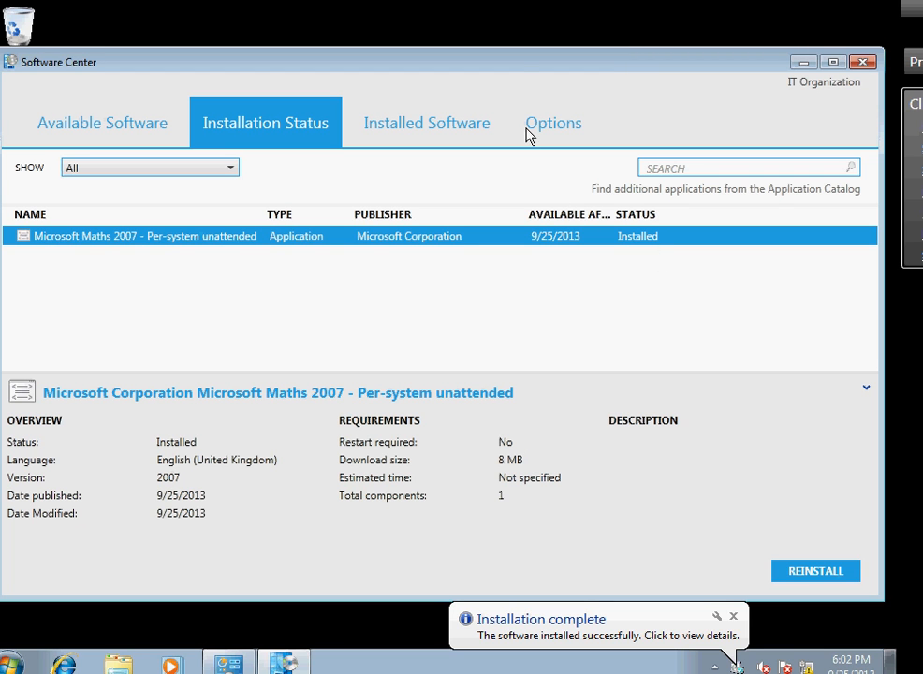
- Move the Software Center window aside to check the desktop for the Microsoft Maths shortcut, and close Software Center and Control Panel
drag(524, 67, 592, 118)
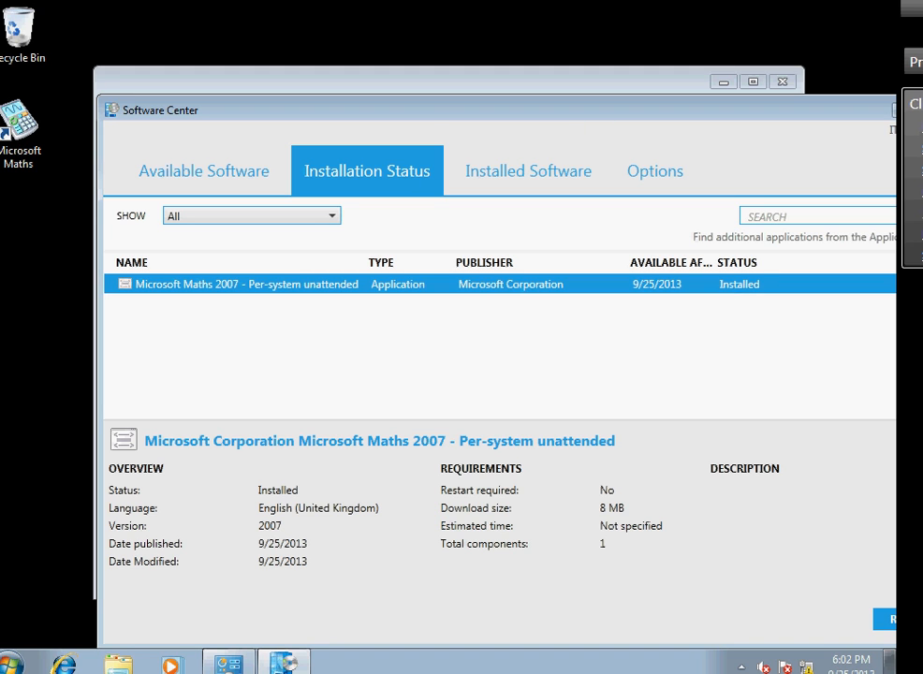
drag(465, 117, 349, 113)
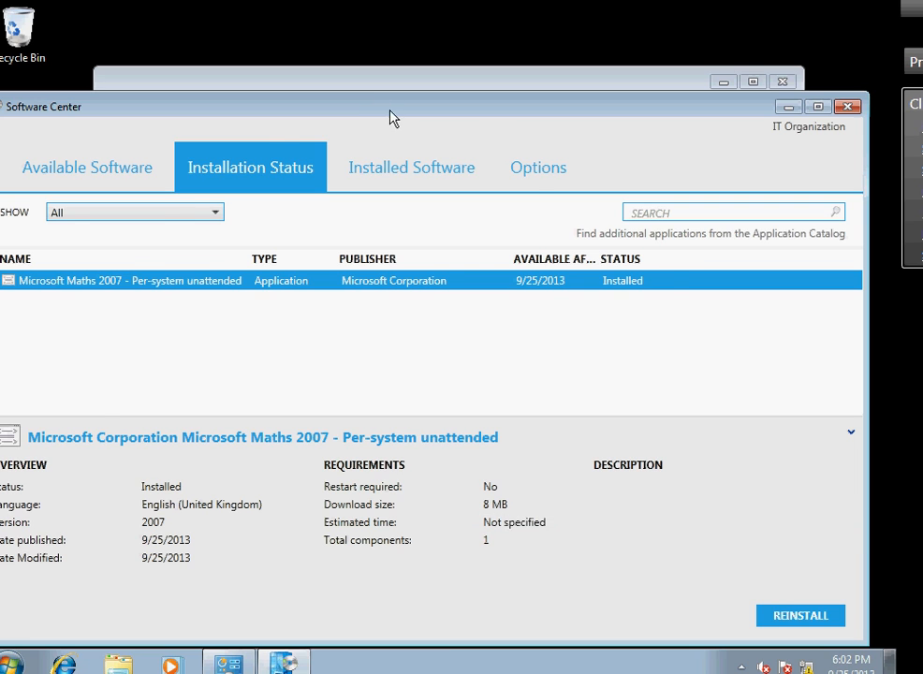
drag(391, 115, 488, 124)
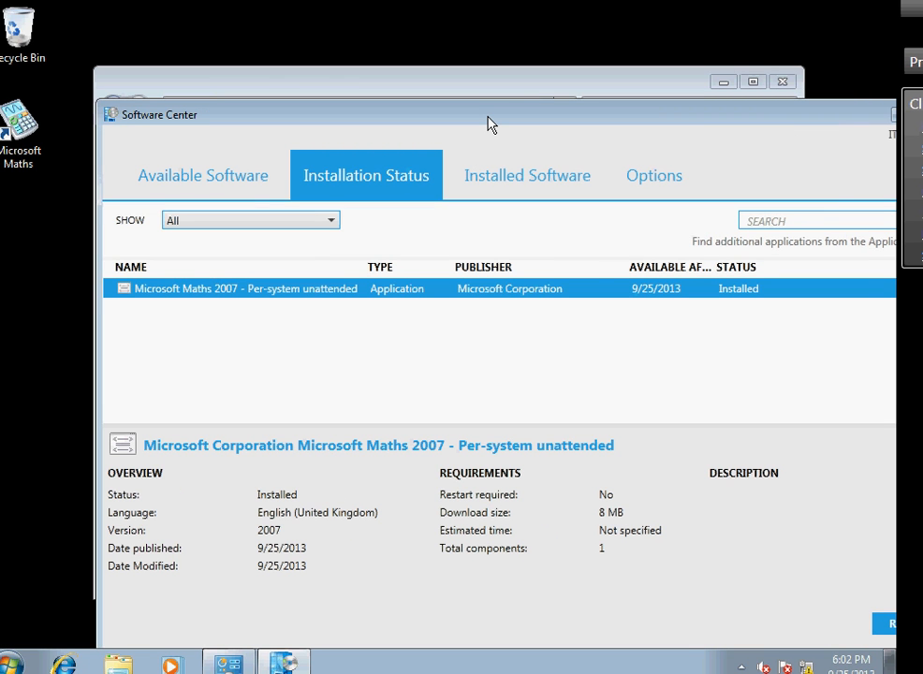
click(26, 150)
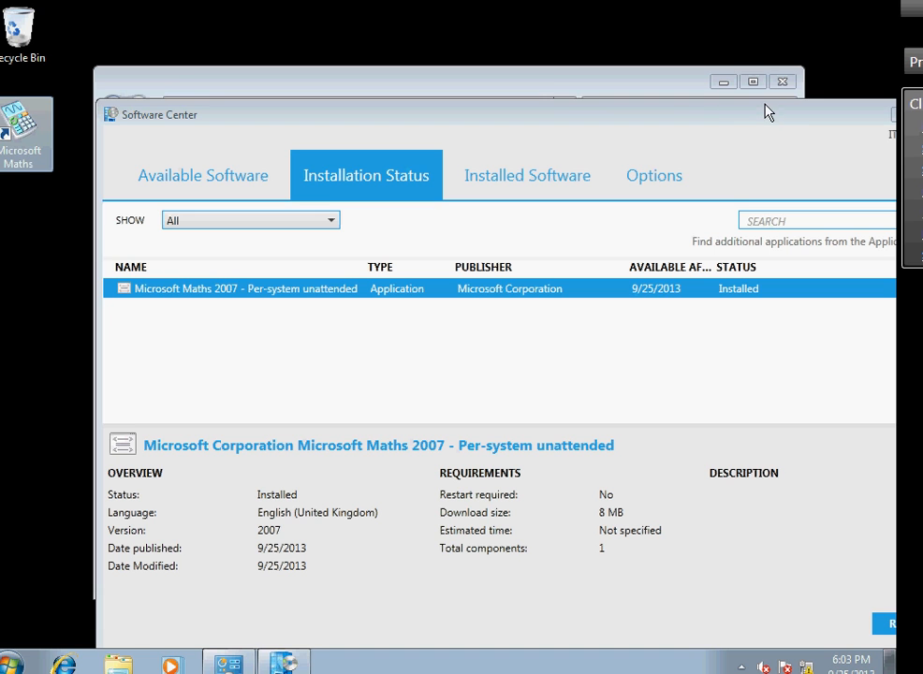
drag(693, 122, 609, 169)
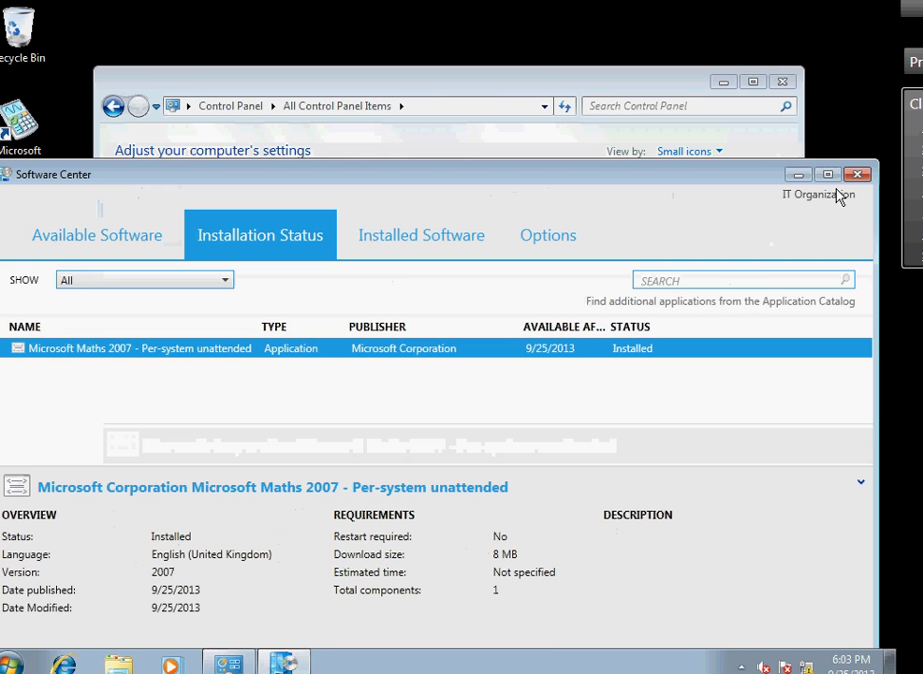
click(857, 176)
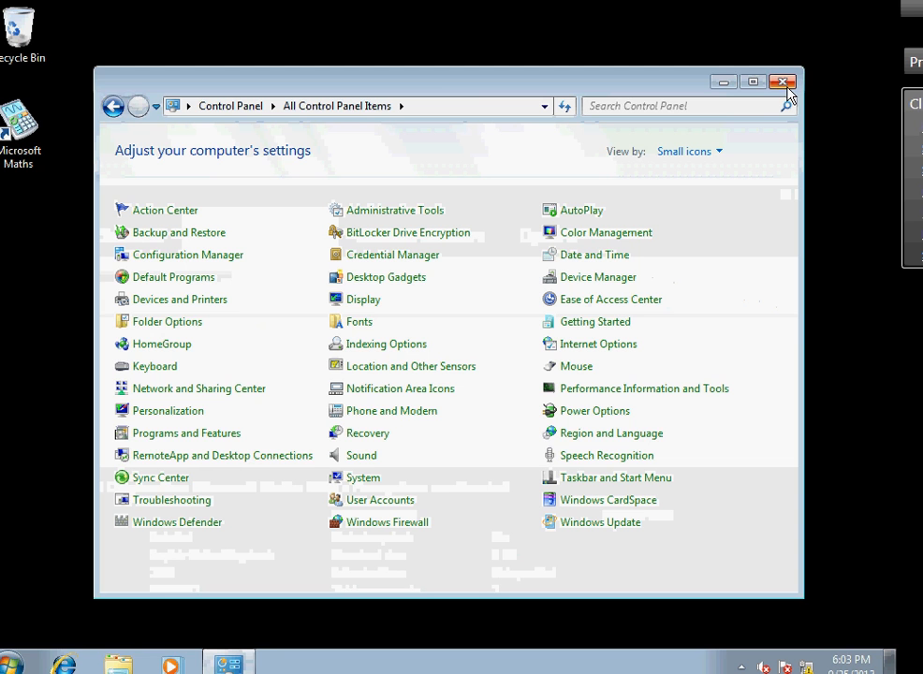
click(786, 86)
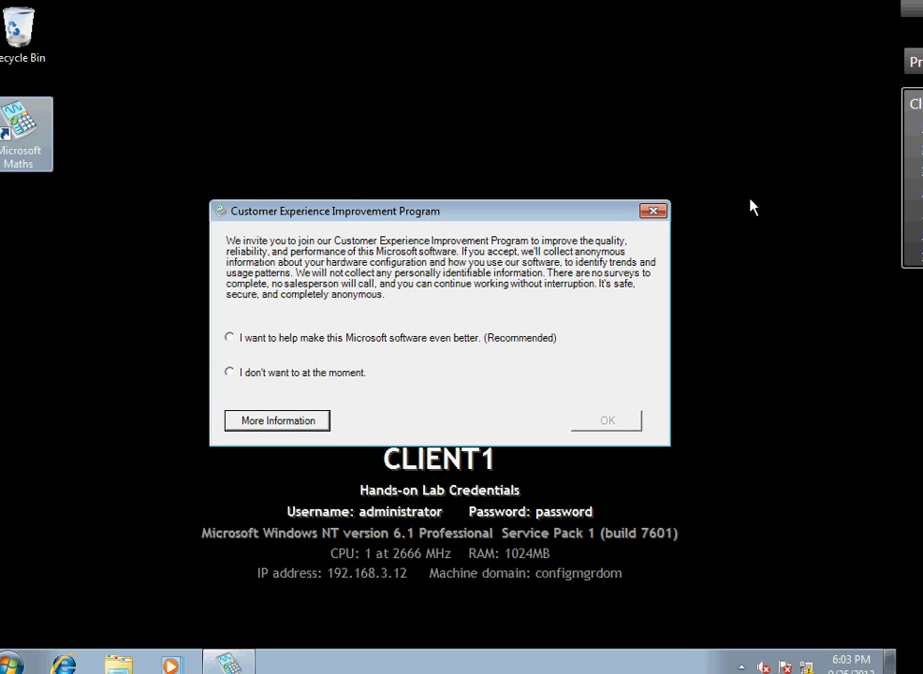
- Decline joining the Customer Experience Improvement Program so that Microsoft Maths opens on the client
click(345, 375)
click(604, 420)
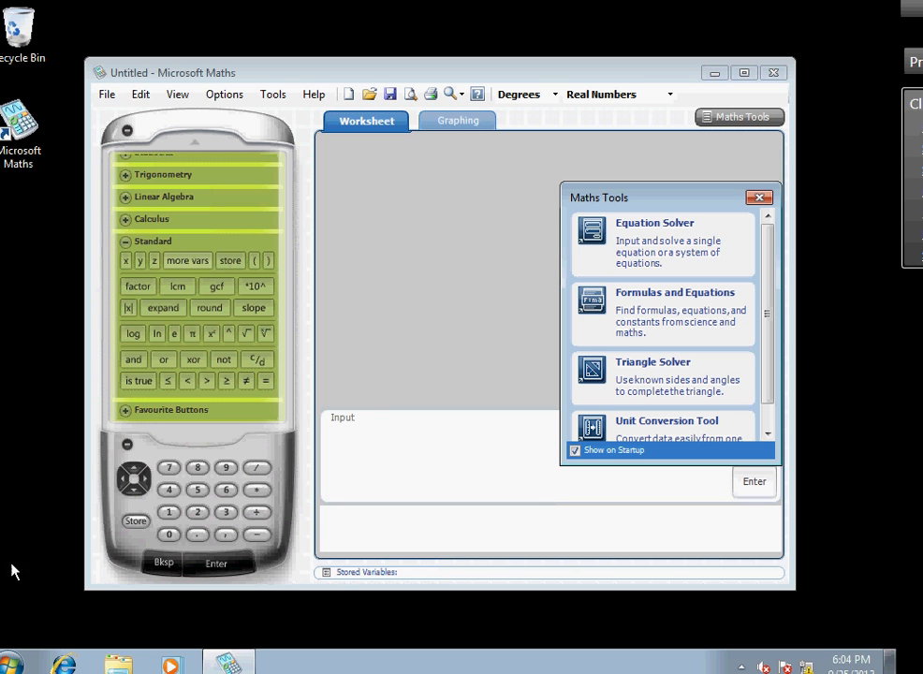
click(12, 660)
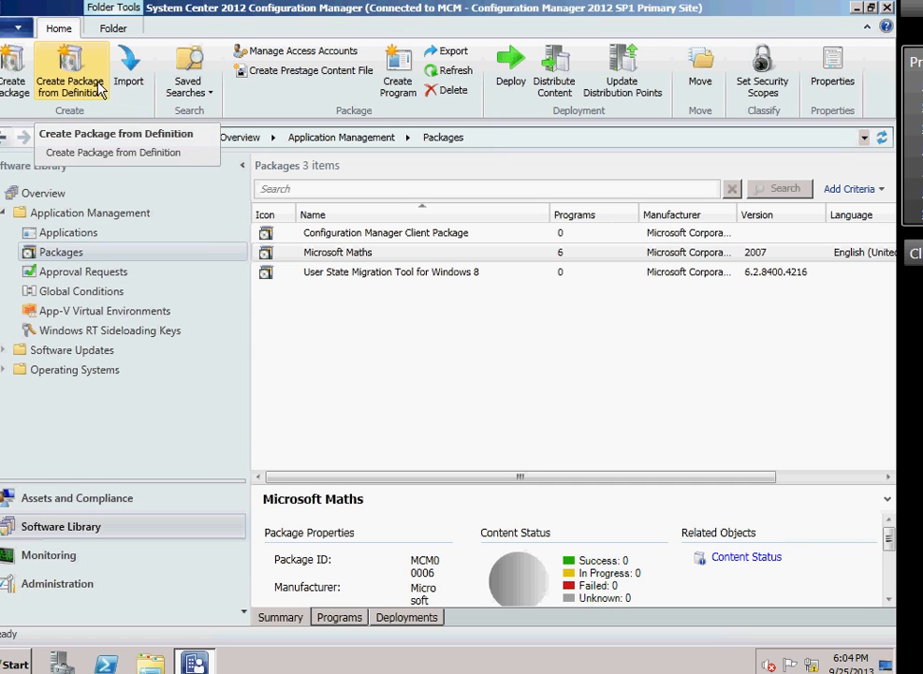
- Start a package named firefox on the site server and explore its source folder options without setting a folder
click(14, 84)
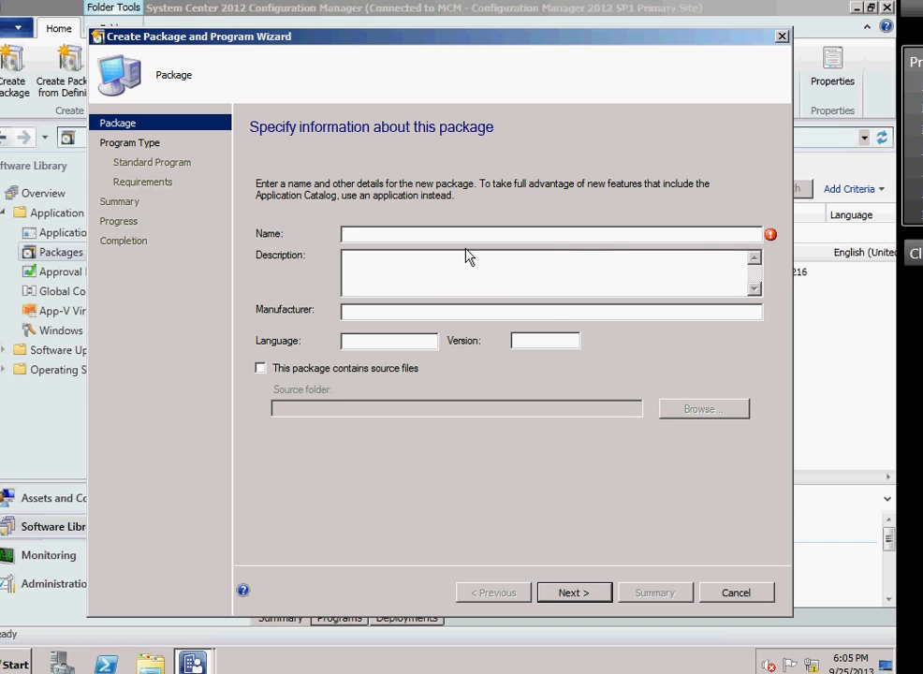
text(firefox)
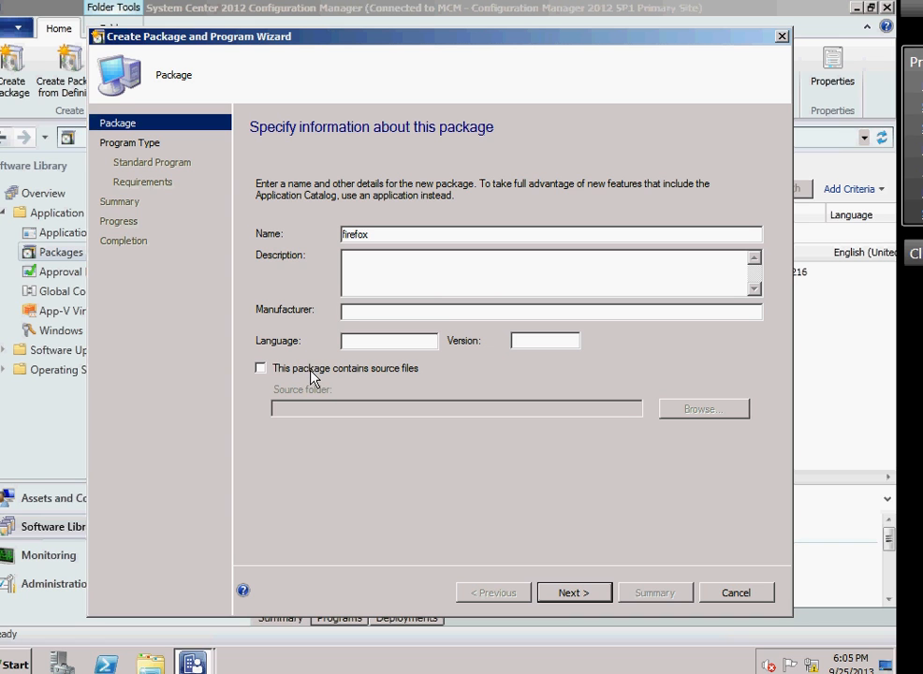
click(574, 595)
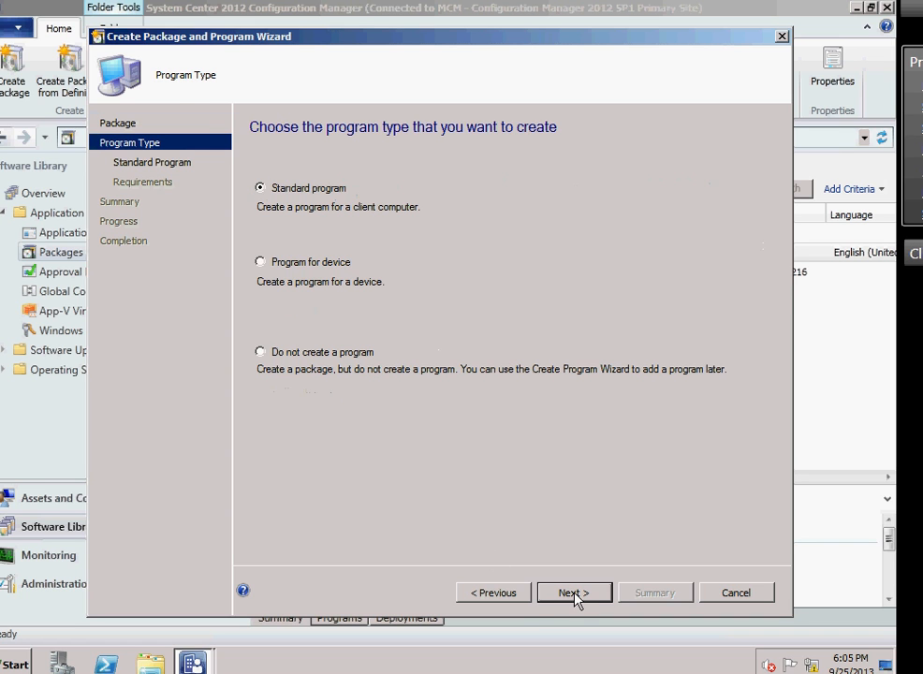
click(523, 595)
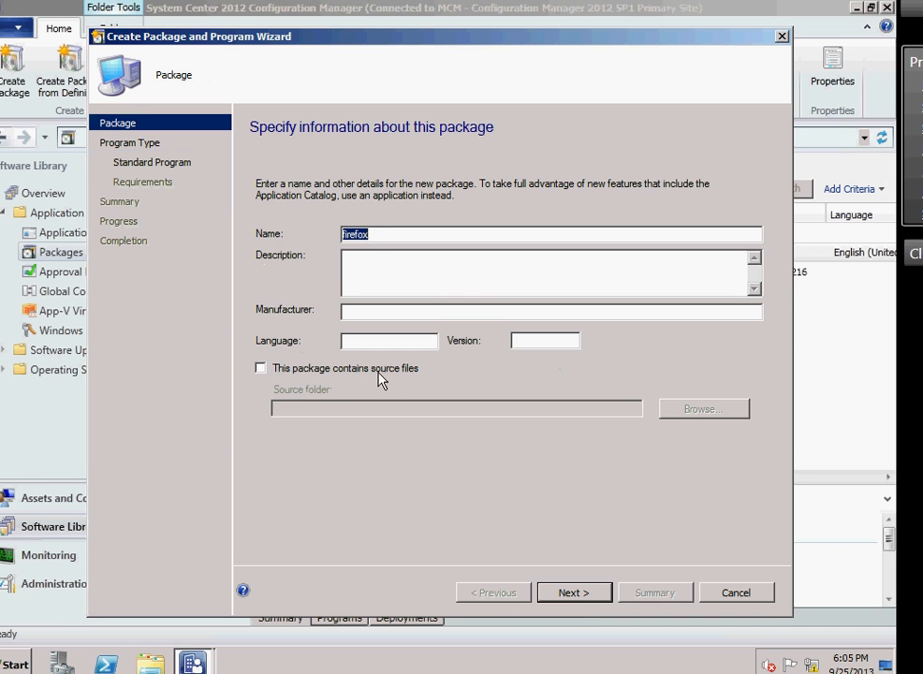
click(367, 370)
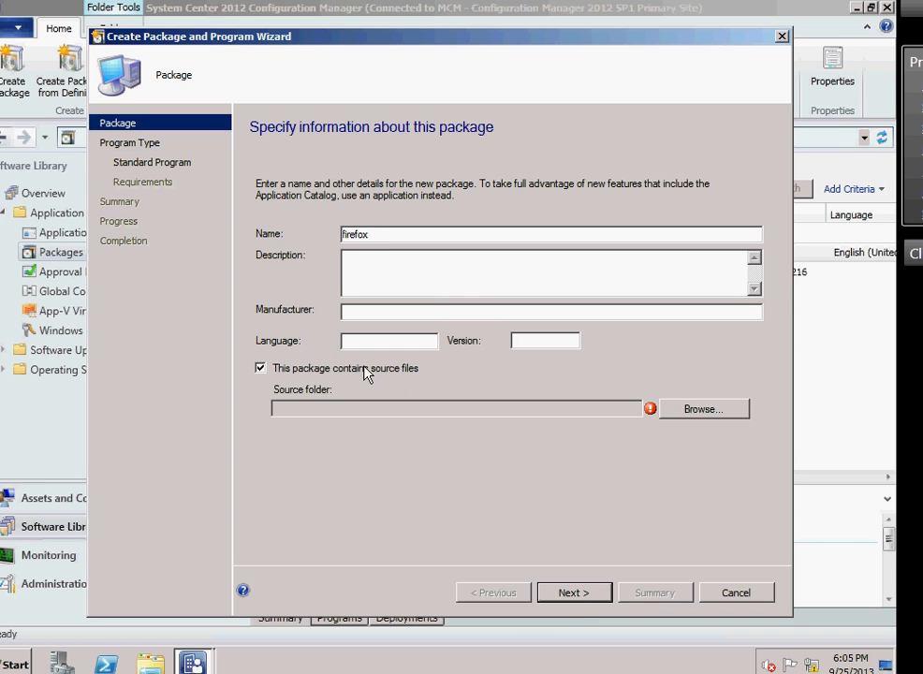
click(676, 415)
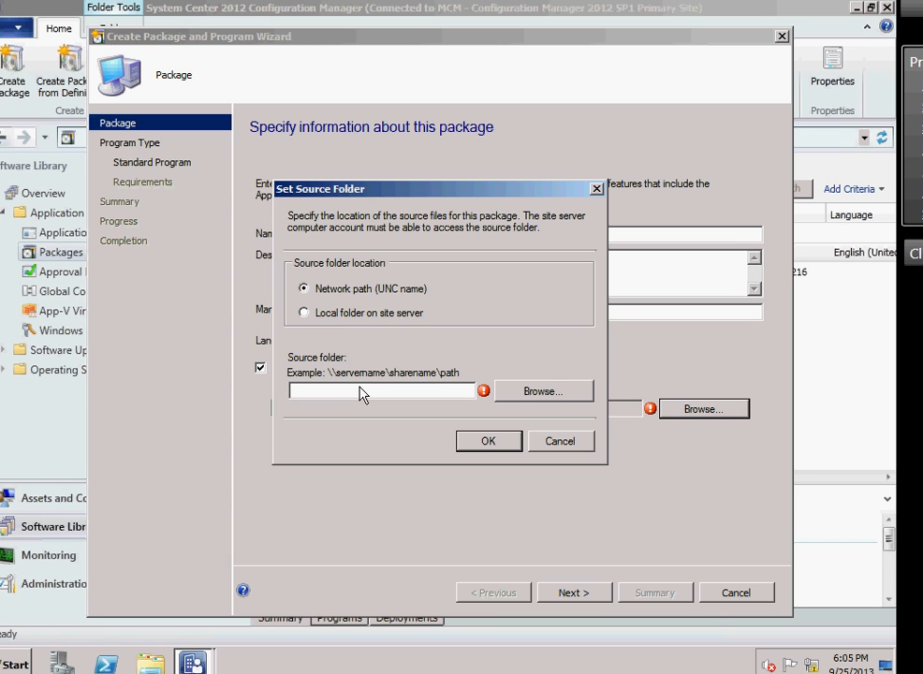
click(537, 390)
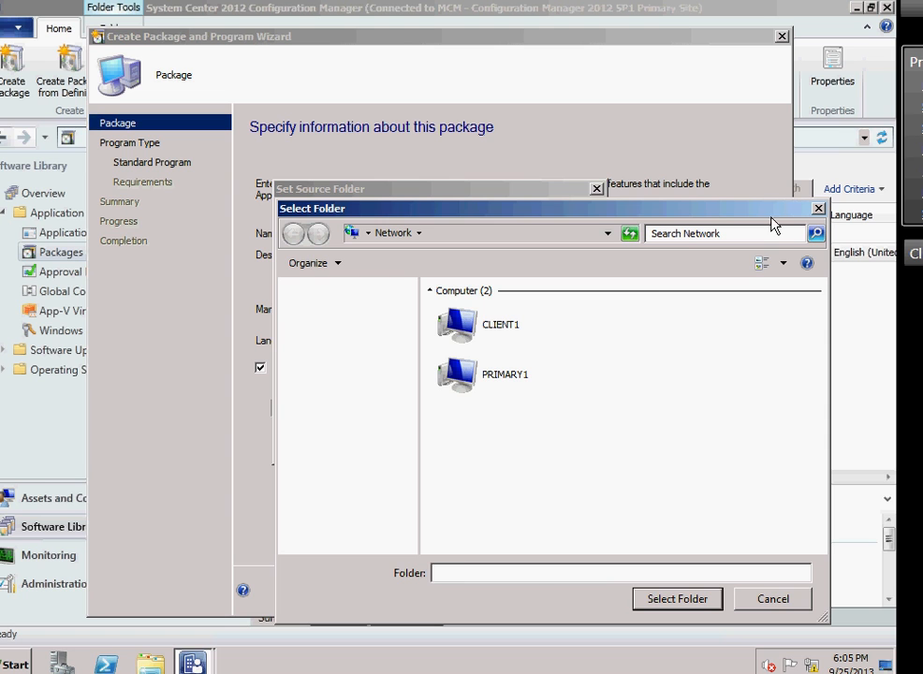
click(818, 208)
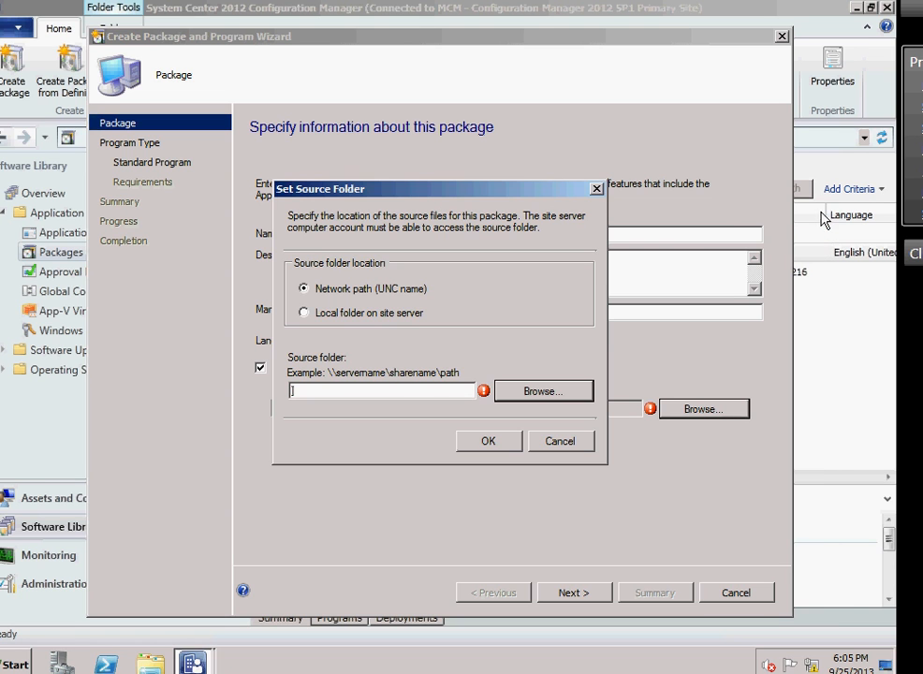
click(597, 190)
click(345, 373)
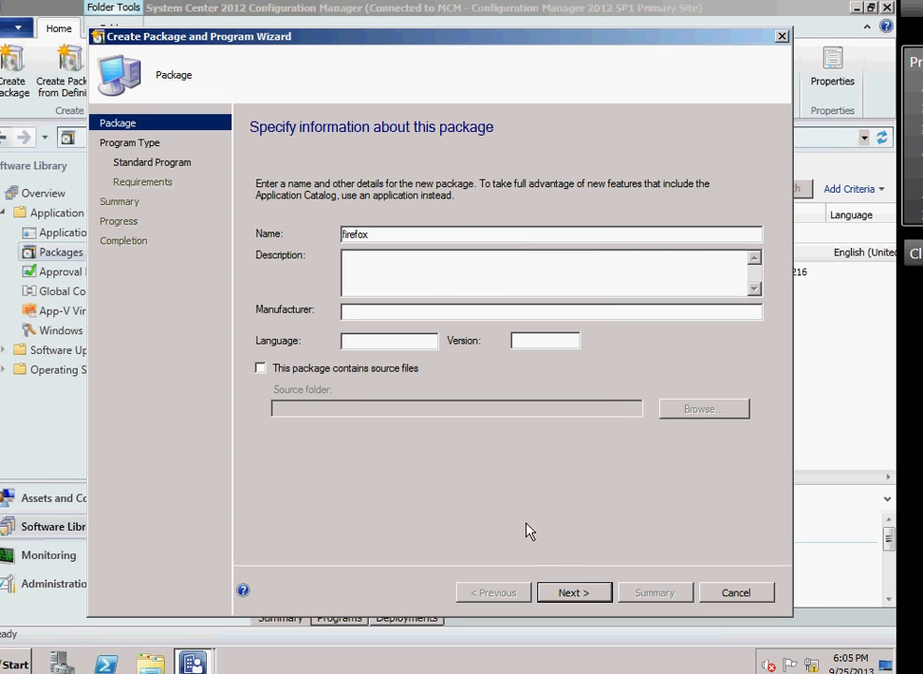
- Try a standard program for the firefox package with the command line -ms, and cancel the package wizard
click(572, 591)
click(568, 592)
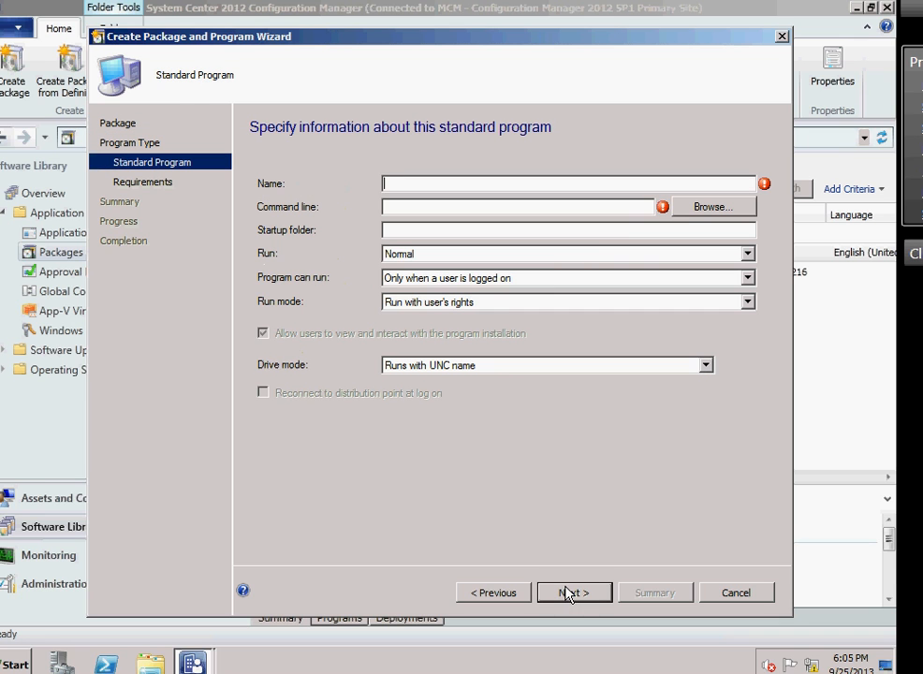
click(635, 207)
text(f)
key(BackSpace)
click(680, 209)
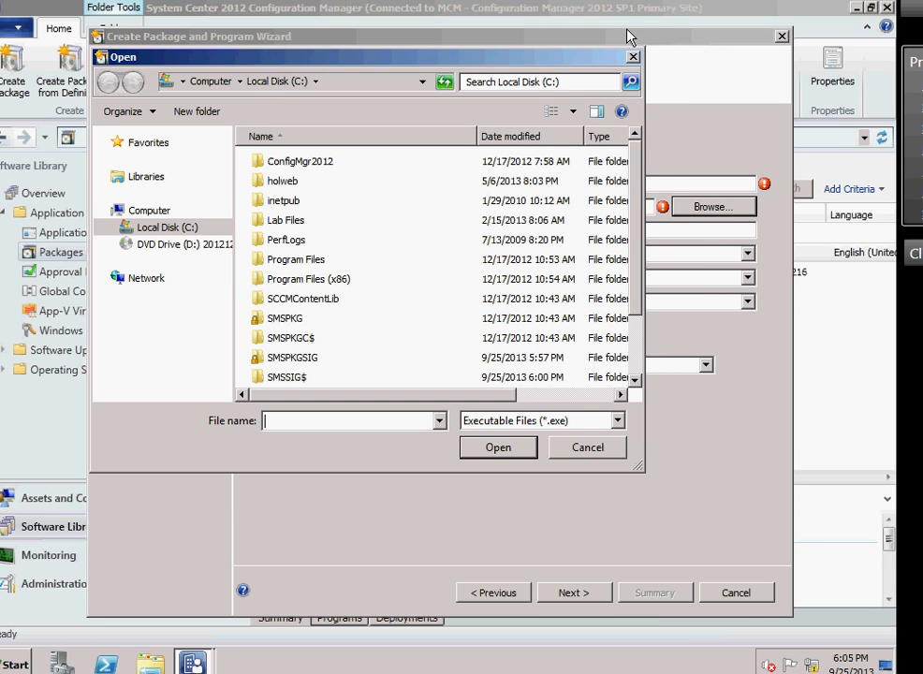
key(Escape)
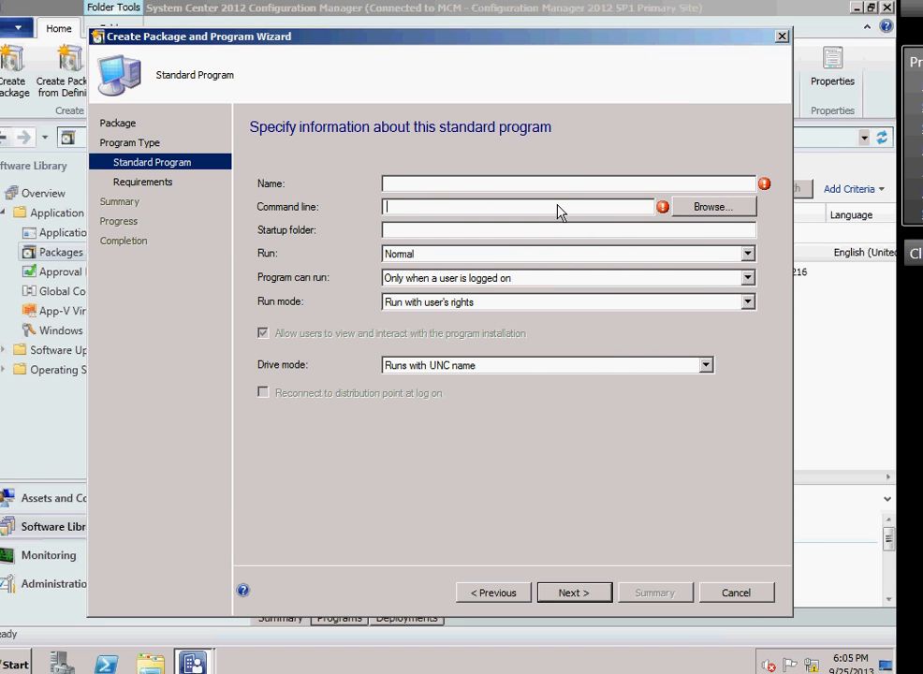
text(-ms)
click(739, 592)
click(502, 386)
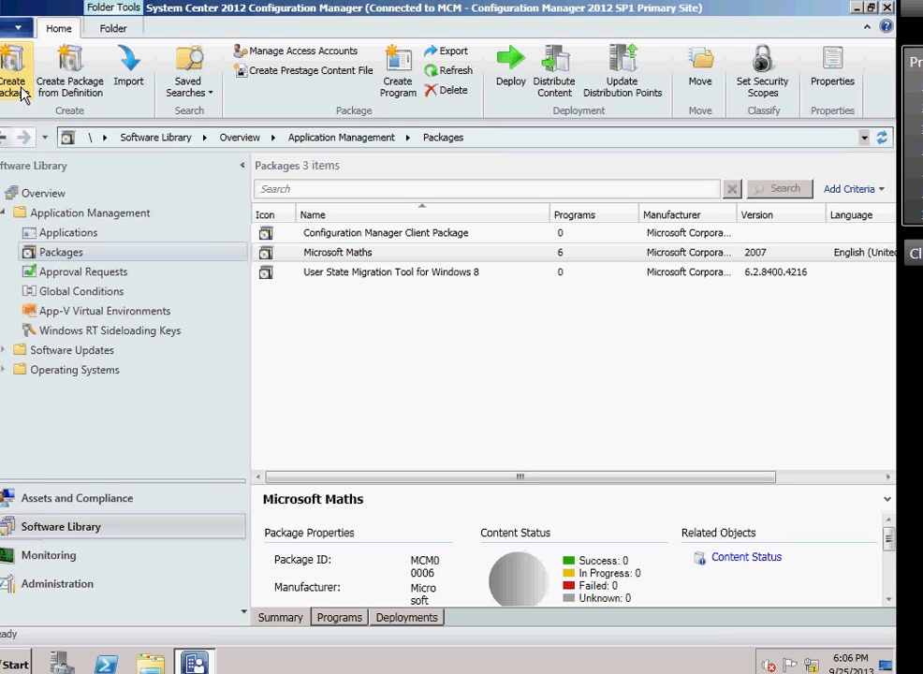
- Start a new application in the Software Library with automatic detection from a Windows Installer (*.msi file)
click(68, 233)
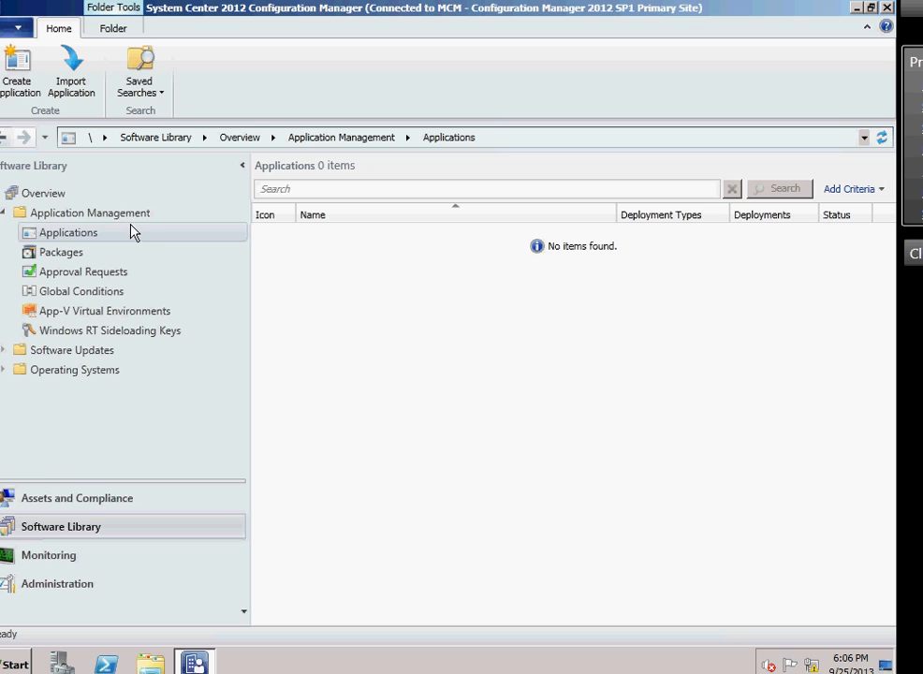
right_click(116, 237)
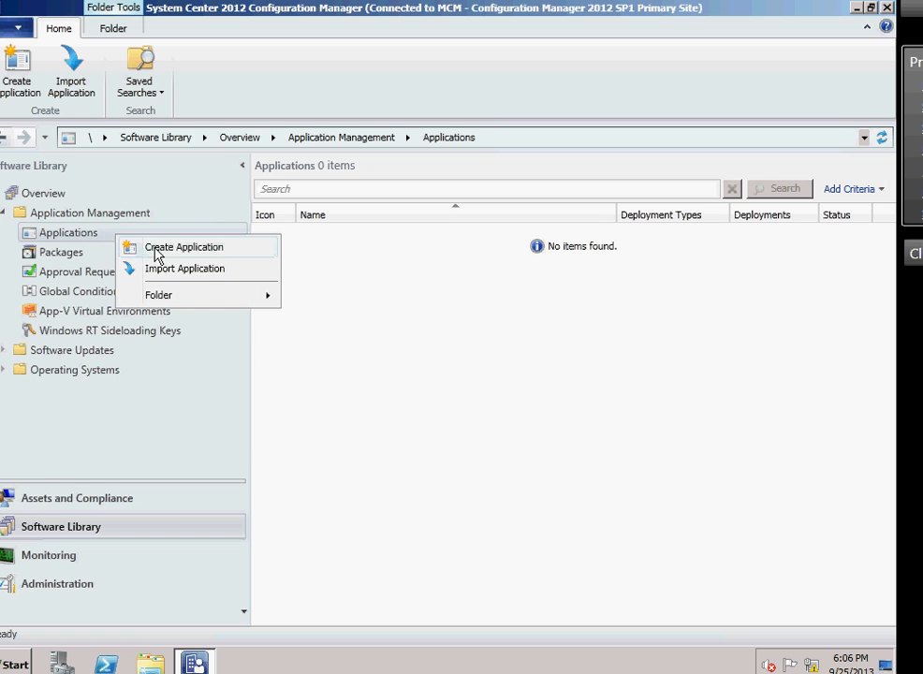
click(160, 247)
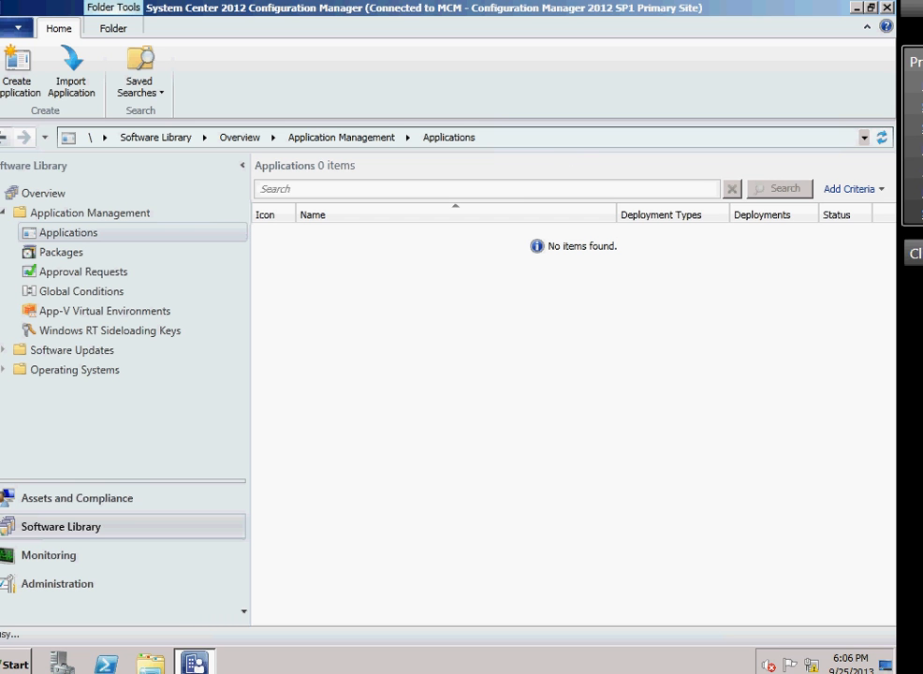
mouse_move(909, 216)
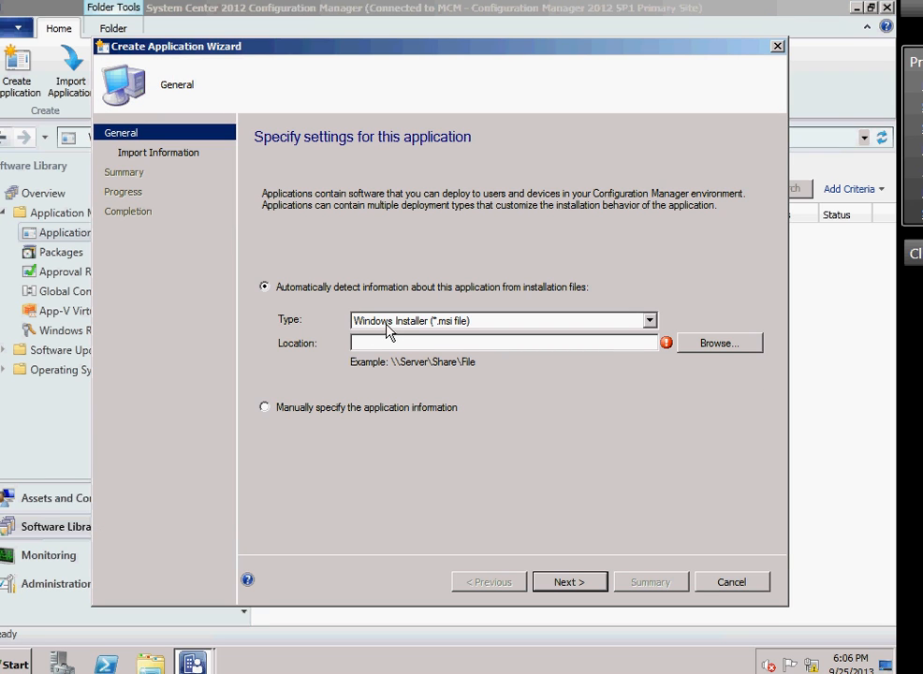
click(655, 320)
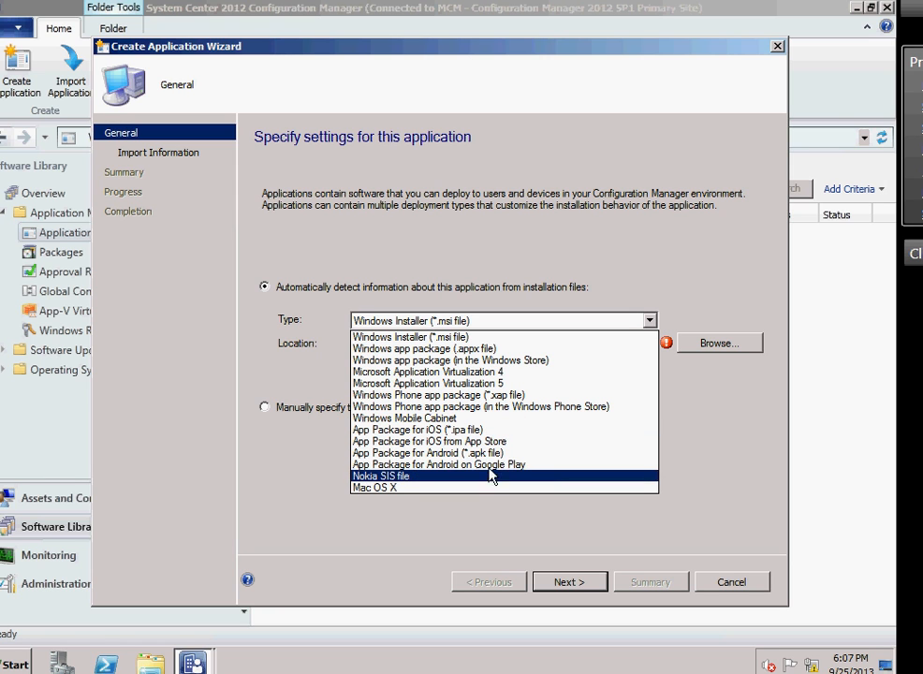
click(521, 339)
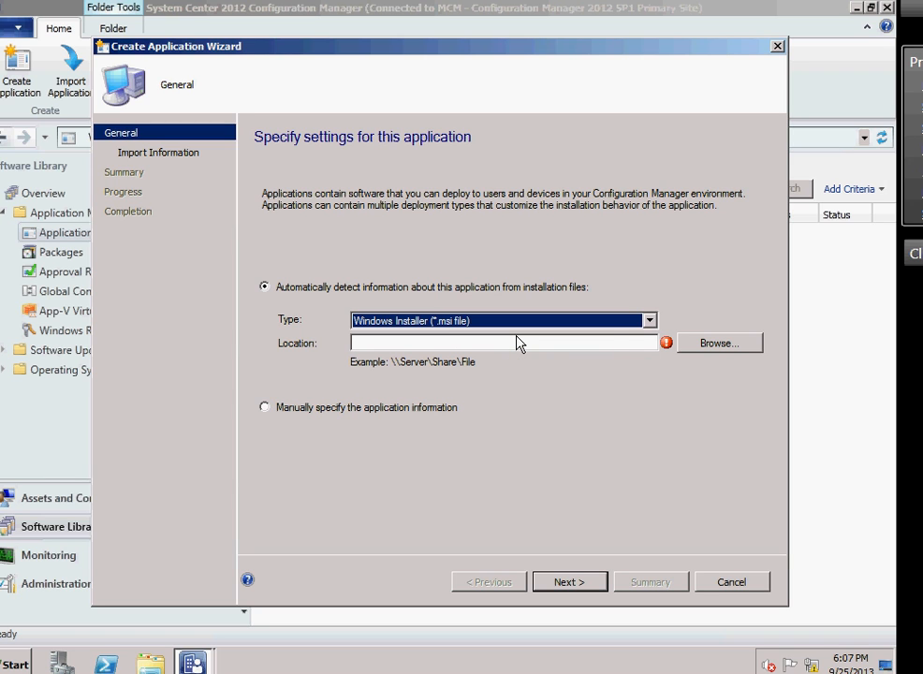
click(613, 349)
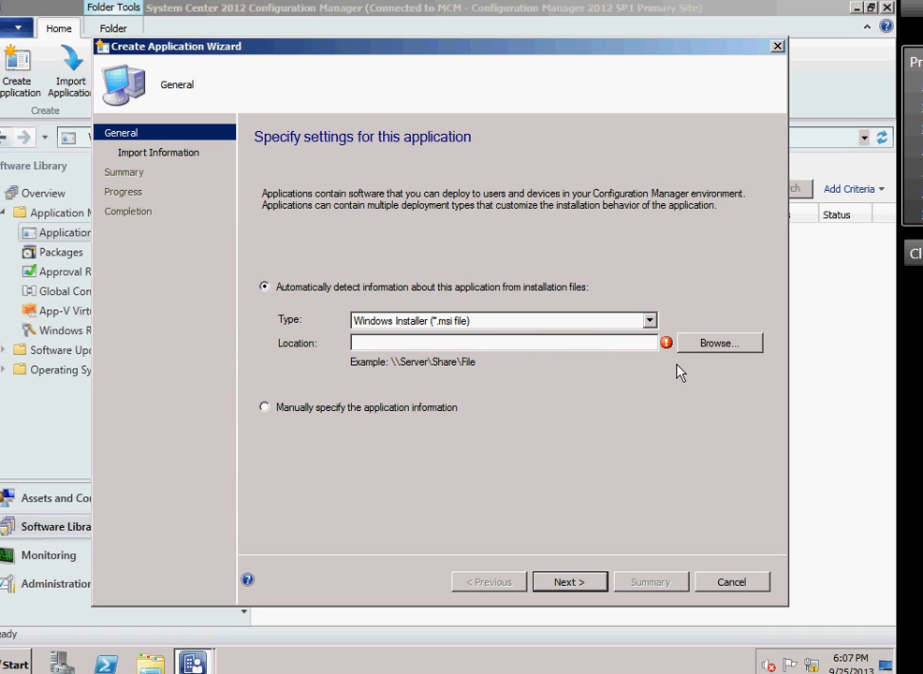
- Import the application information from \\PRIMARY1\Lab Files\CCMTools\CcmTools.msi and proceed to the general information
click(705, 348)
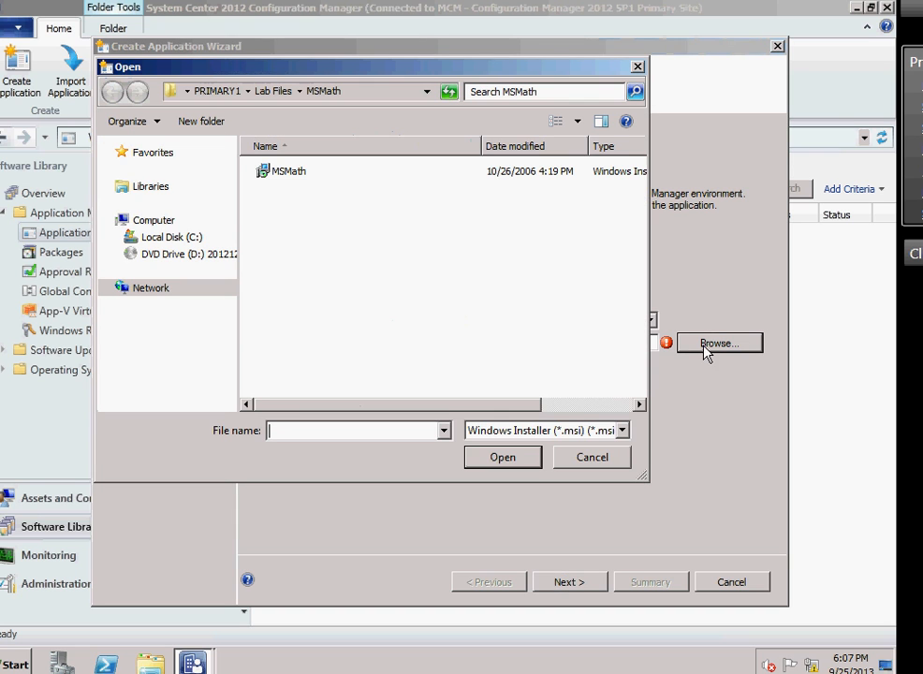
click(272, 92)
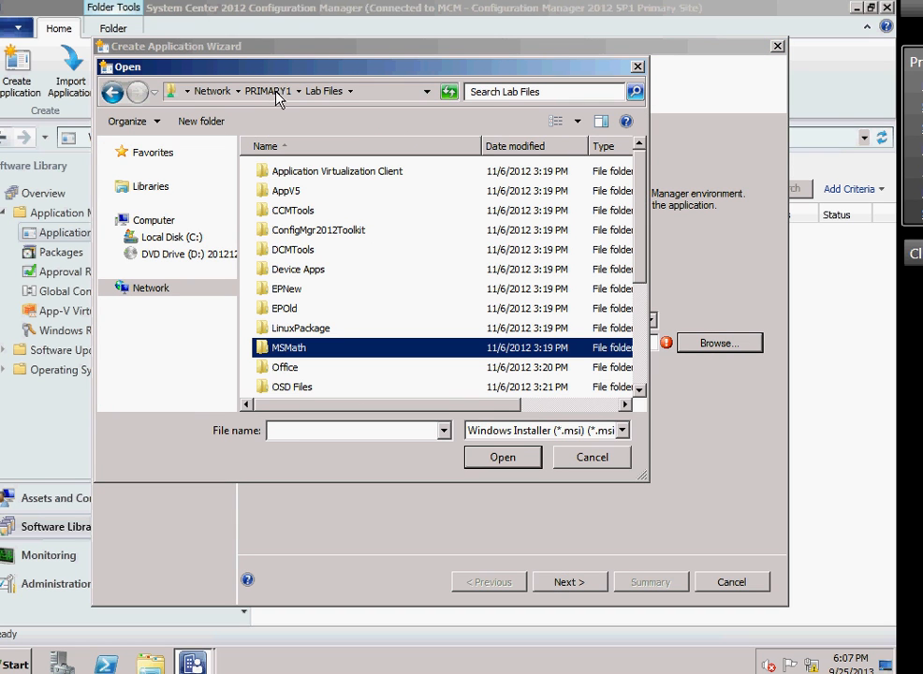
double_click(308, 217)
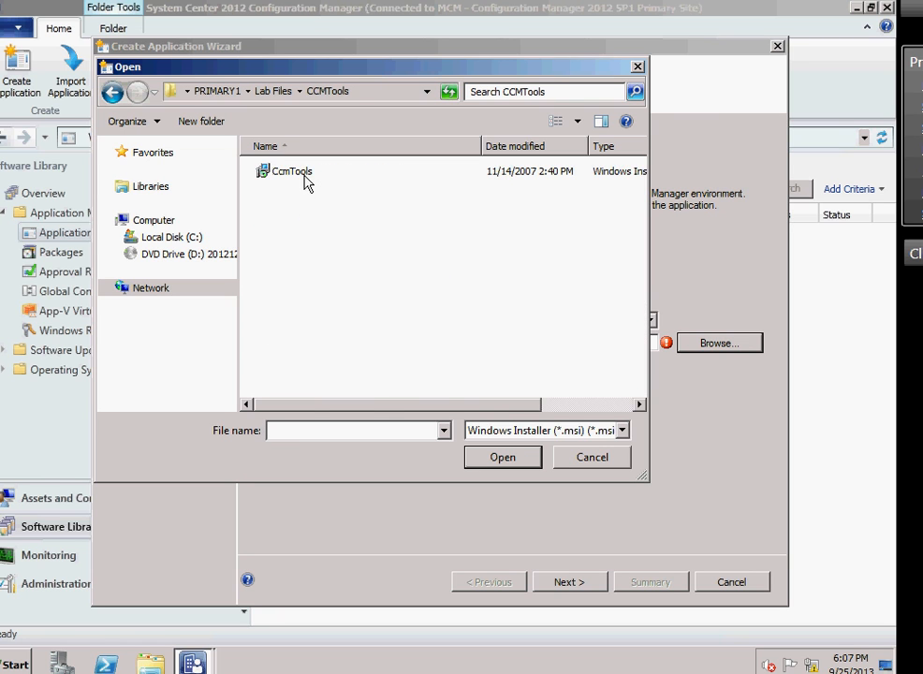
double_click(308, 178)
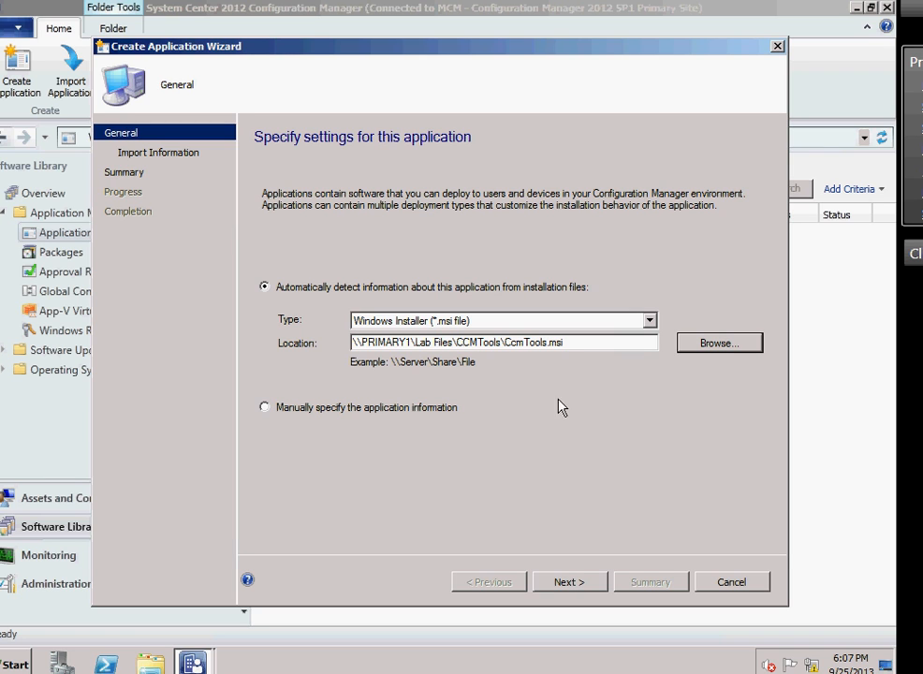
click(568, 582)
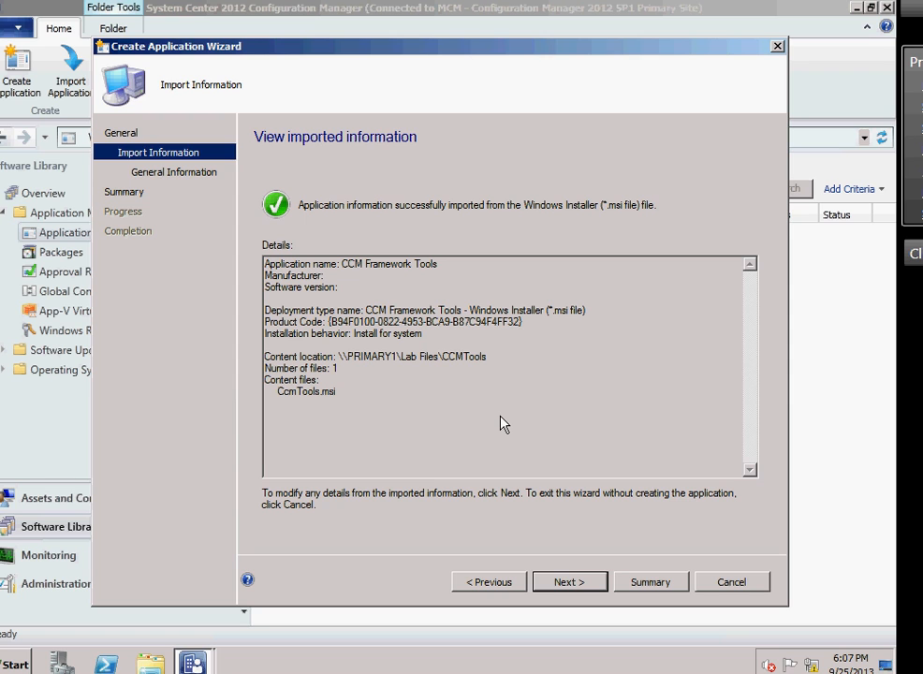
click(569, 582)
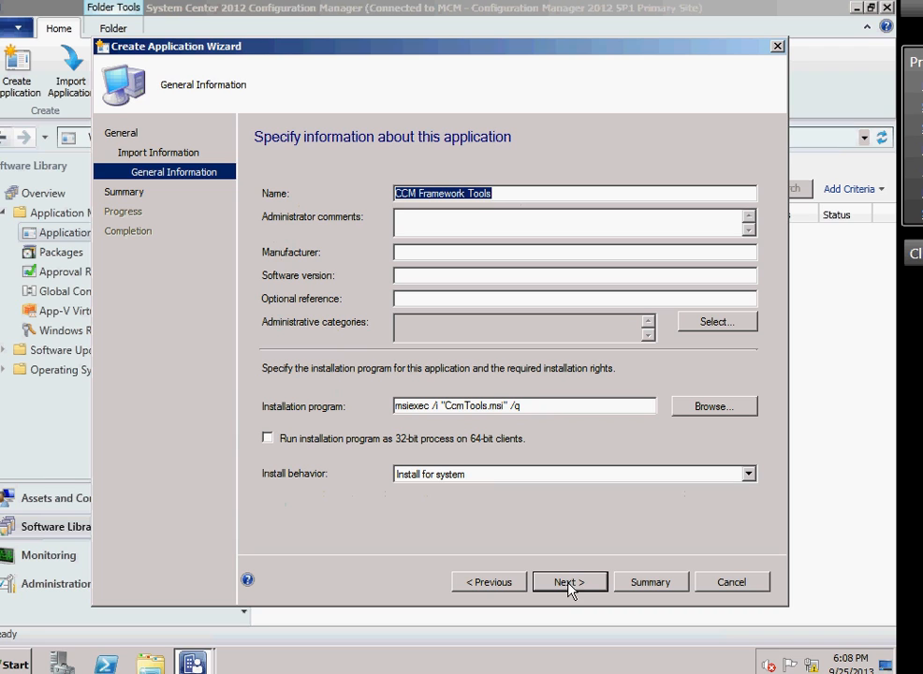
- Shorten the application name to CCM Tools by removing the word Framework
click(480, 230)
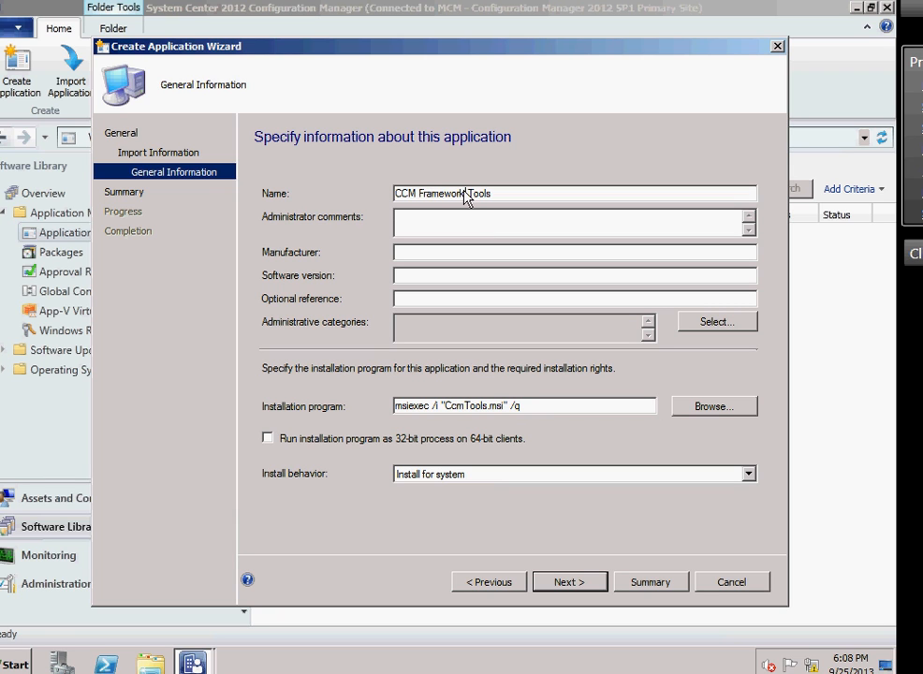
drag(466, 193, 418, 193)
key(Delete)
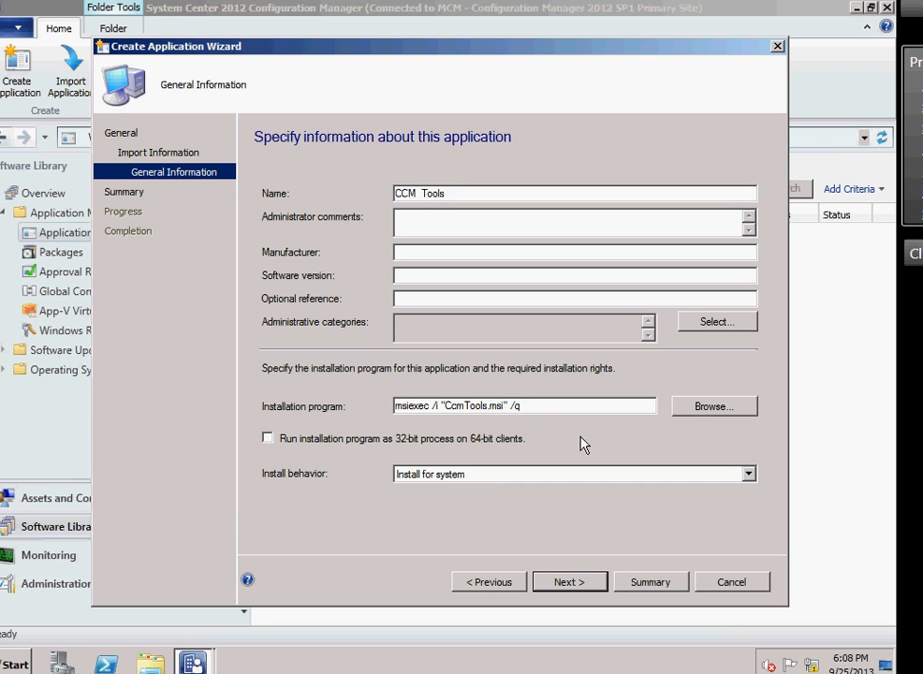
- Keep the installation program msiexec /i "CcmTools.msi" /q, create the application and review the completion details before closing the wizard
drag(554, 414, 382, 420)
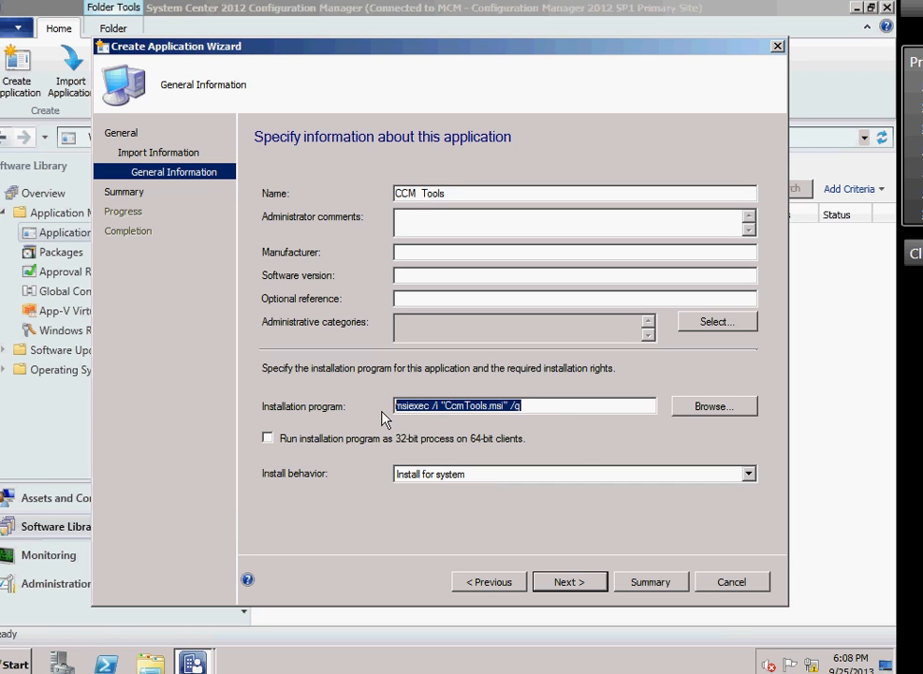
click(578, 412)
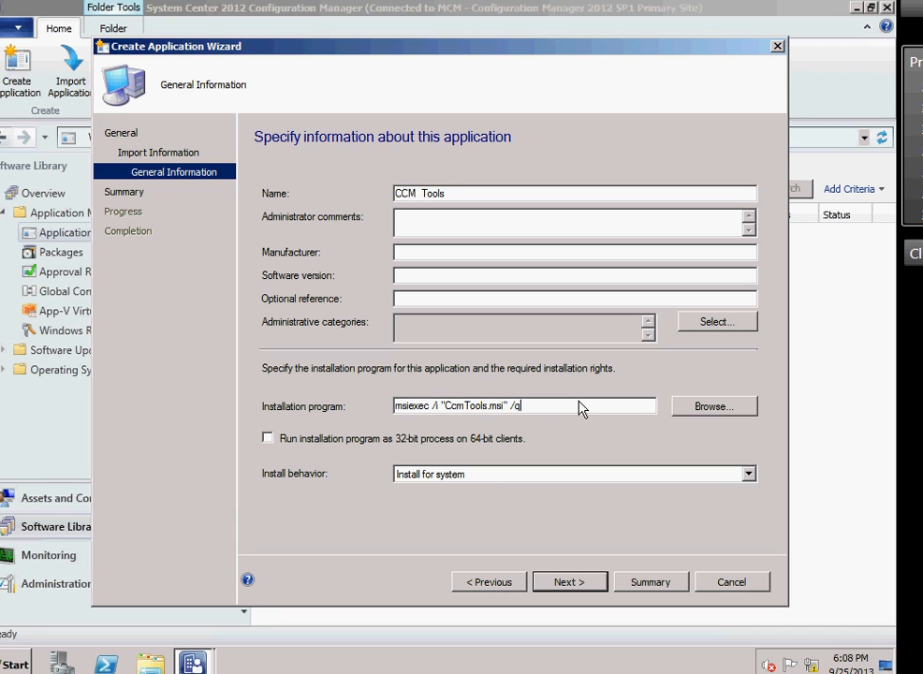
double_click(518, 412)
click(545, 411)
click(587, 586)
click(587, 587)
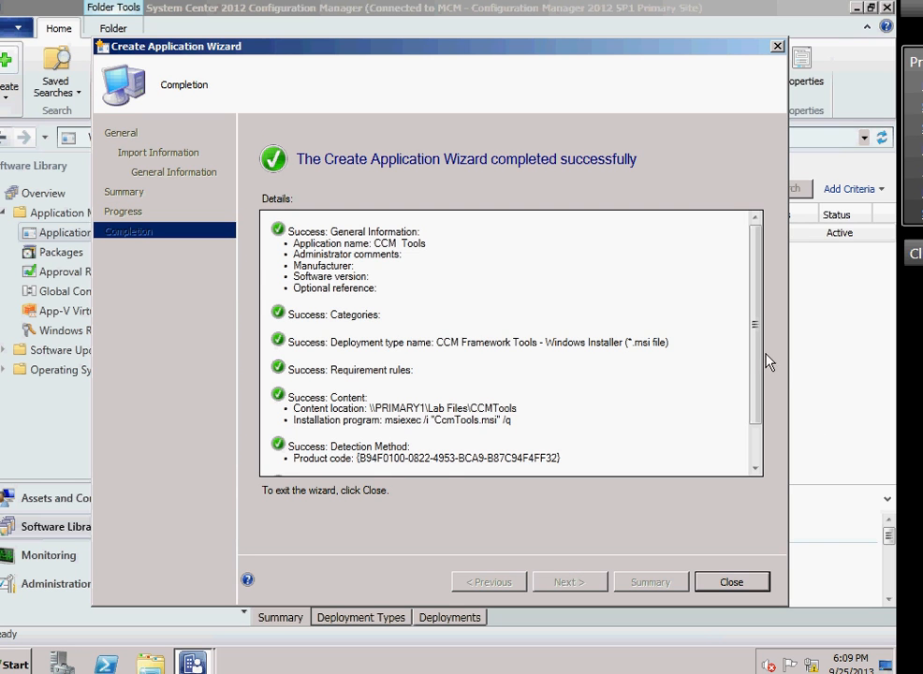
drag(766, 362, 767, 426)
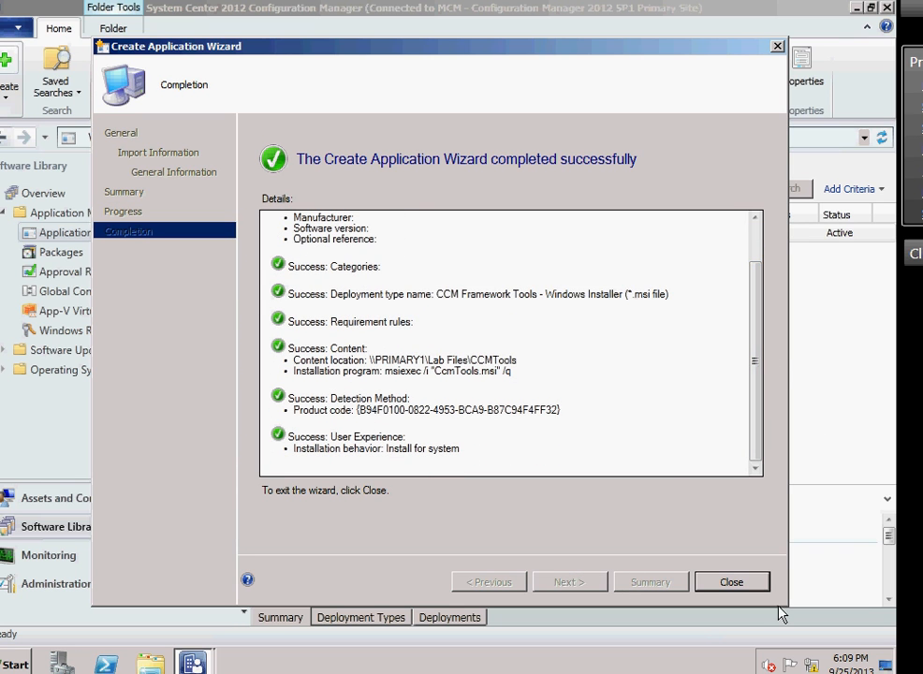
click(751, 590)
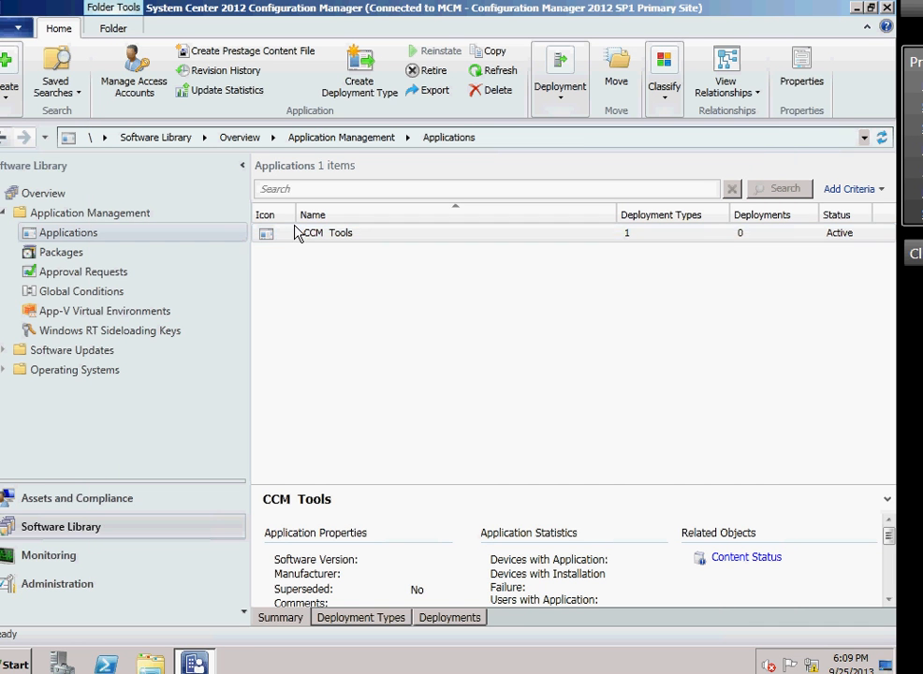
- Start a deployment of the CCM Tools application to the Configuration Manager Clients device collection
right_click(299, 236)
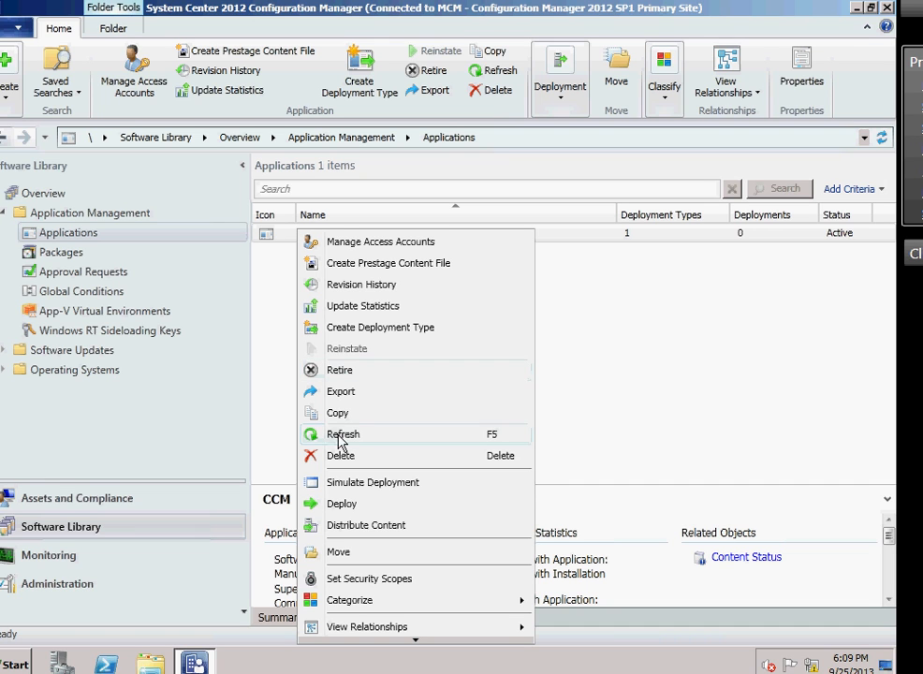
click(345, 506)
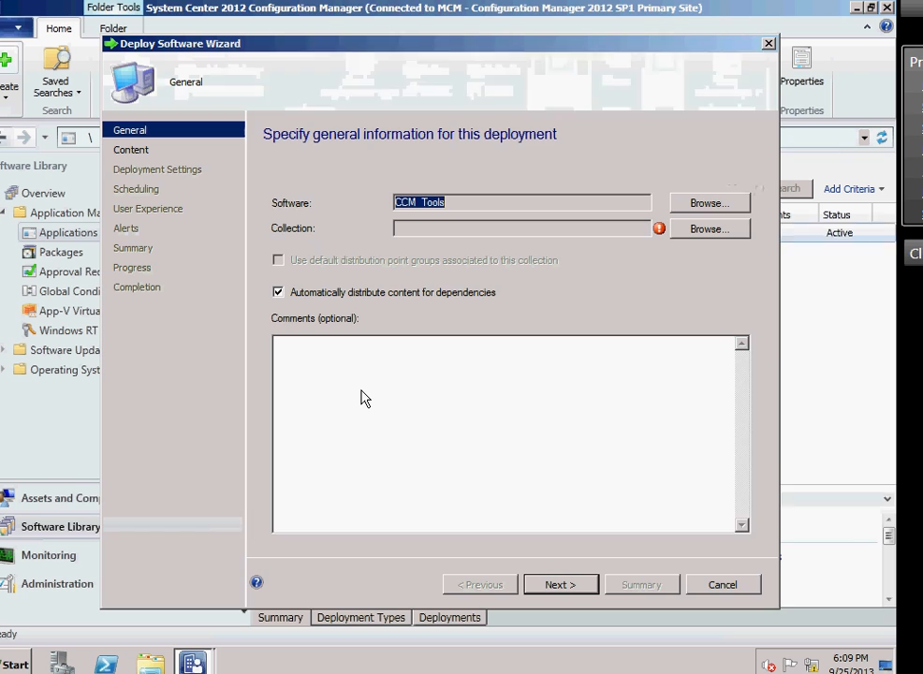
click(684, 235)
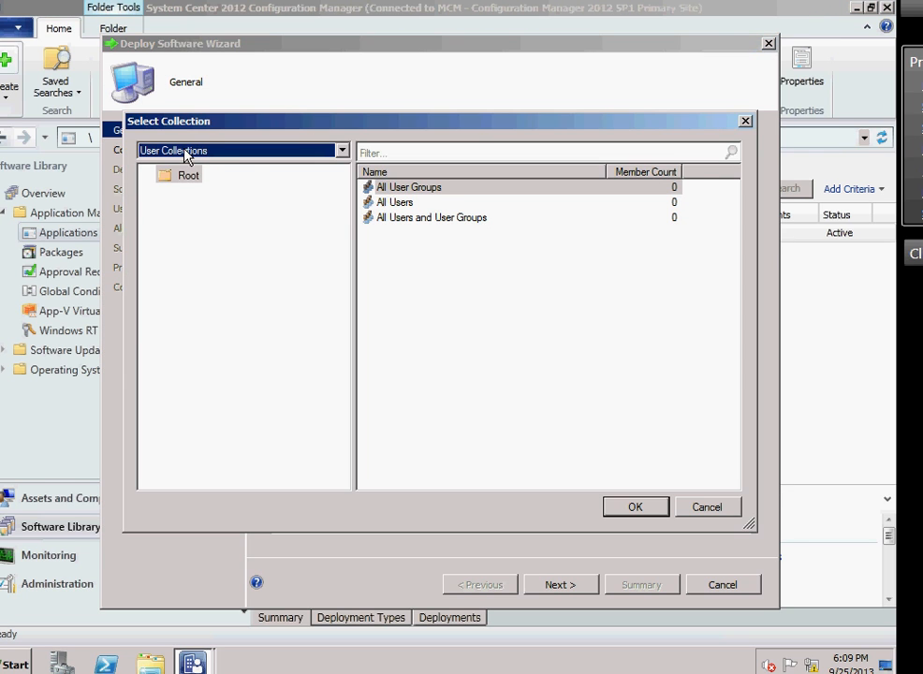
click(234, 152)
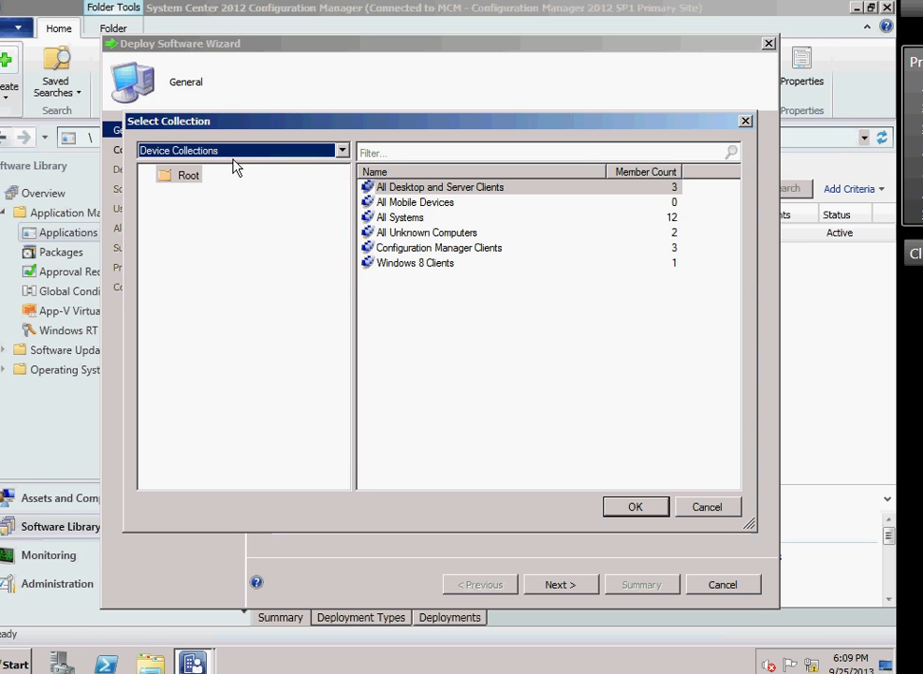
click(415, 251)
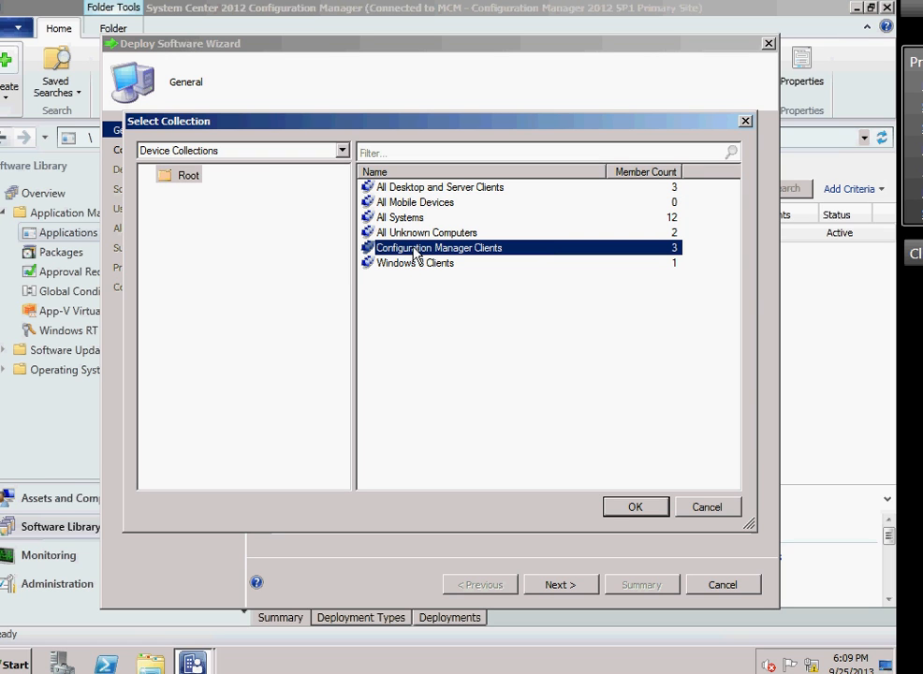
click(635, 509)
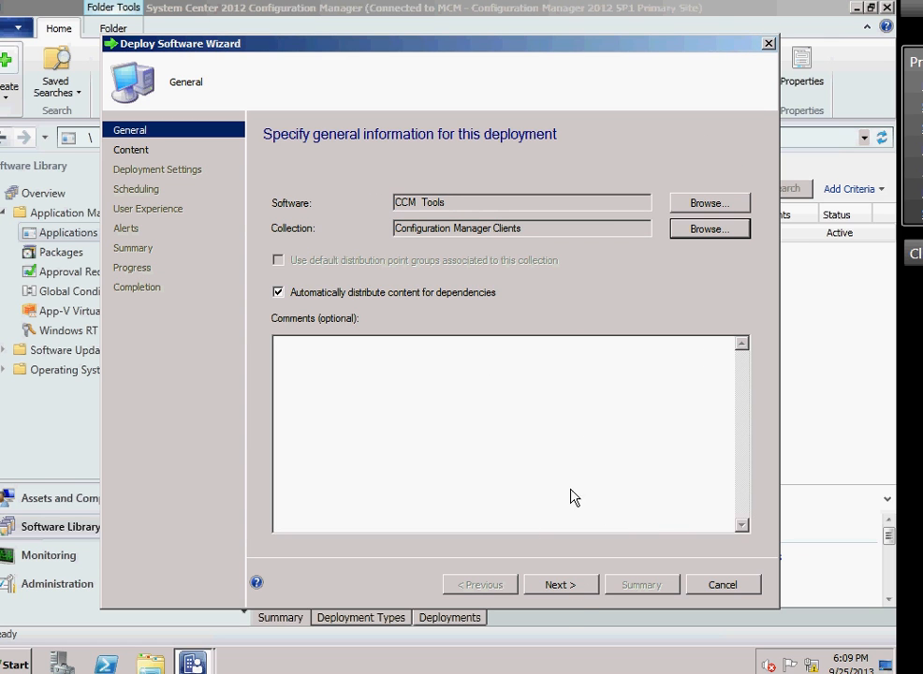
click(573, 586)
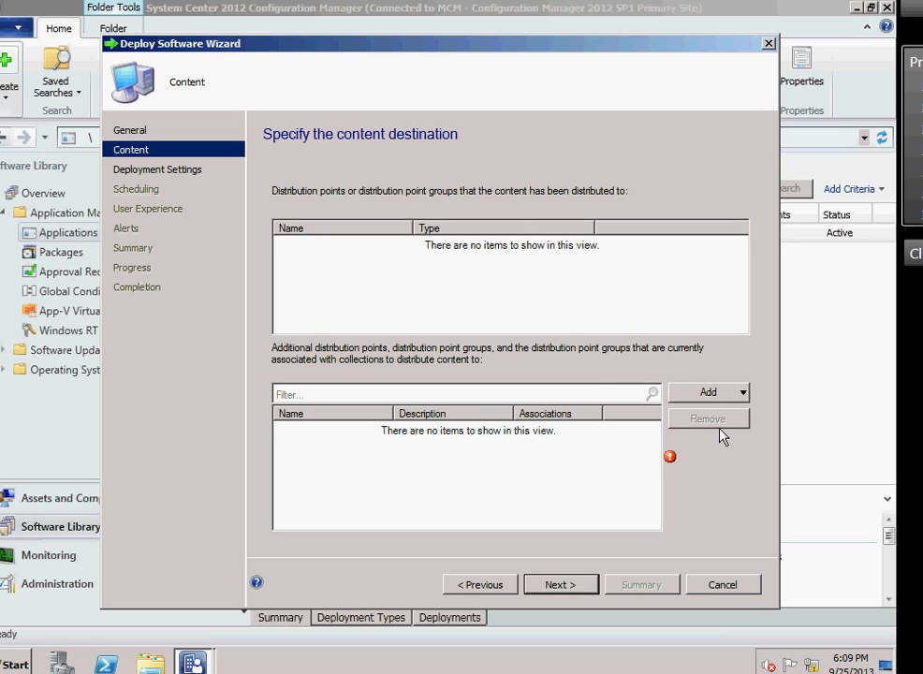
- Add the distribution point PRIMARY1.CONFIGMGRDOM.LOCAL as the content destination and proceed to the deployment settings
click(709, 395)
click(721, 415)
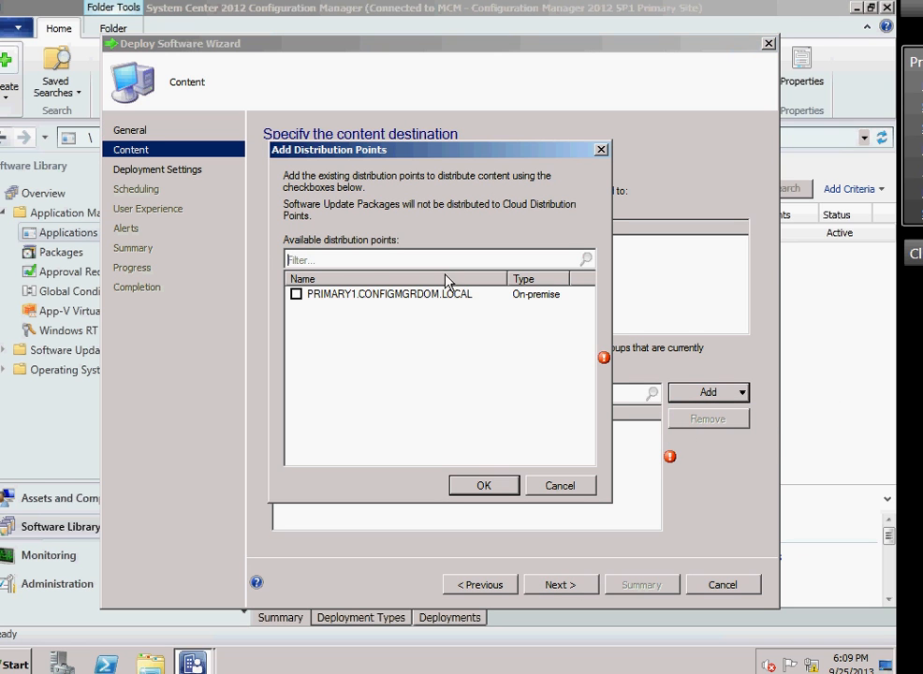
click(296, 293)
click(483, 485)
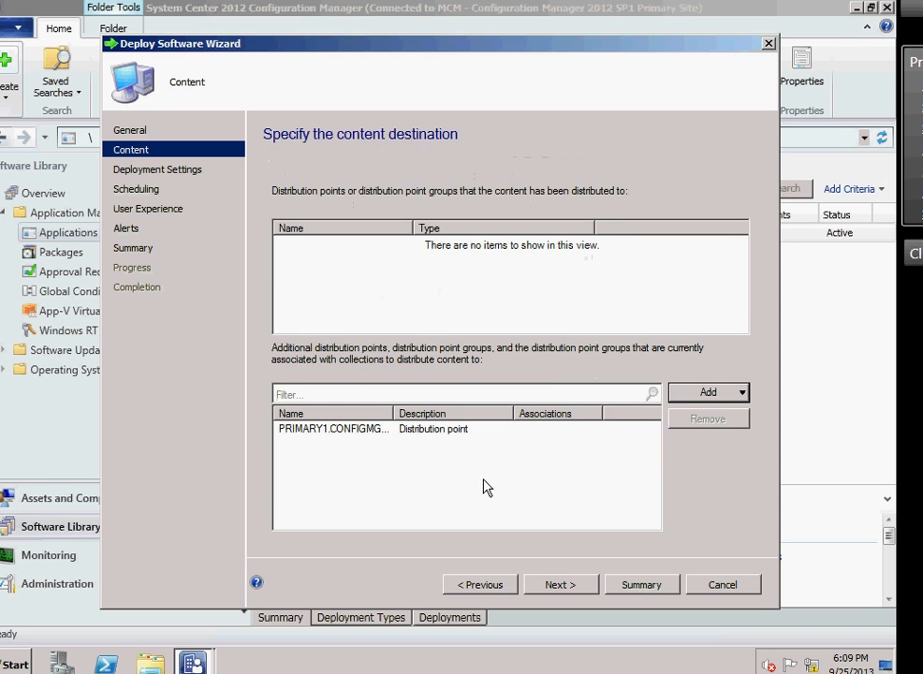
click(591, 583)
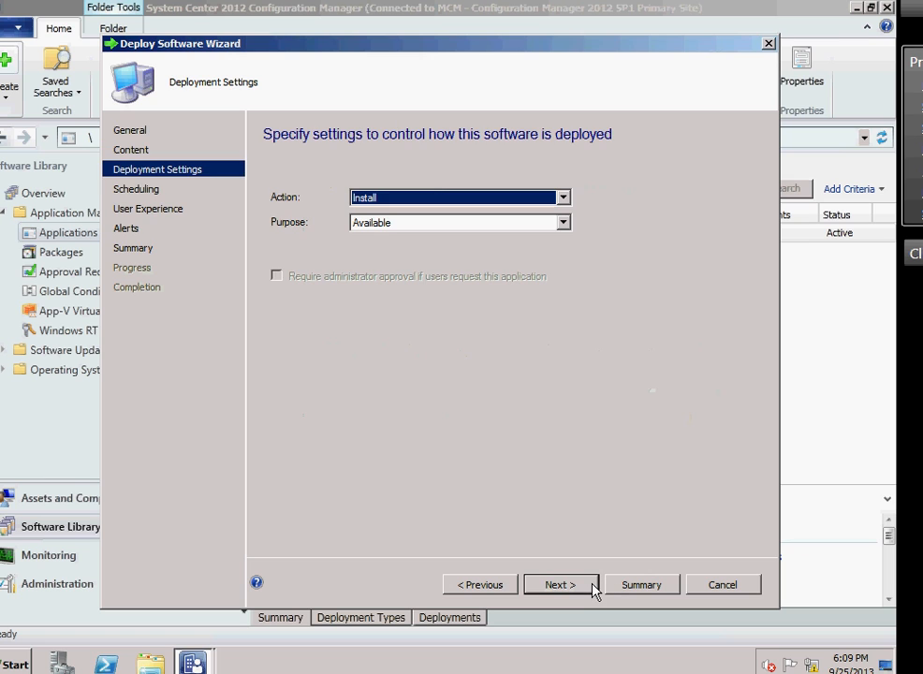
- Set the deployment purpose to Required and accept the default schedule and user experience settings
click(420, 230)
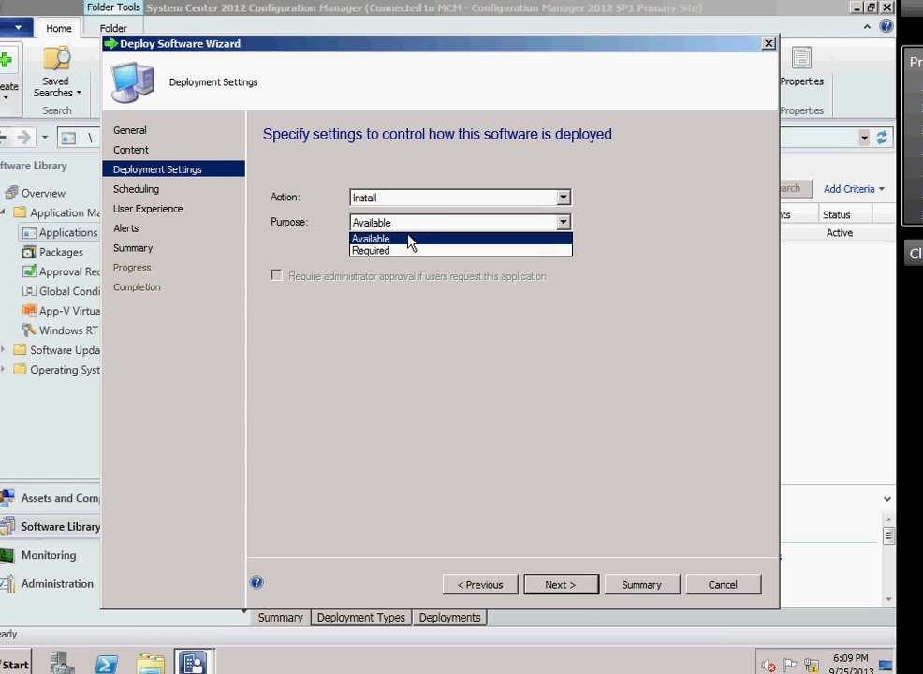
click(409, 250)
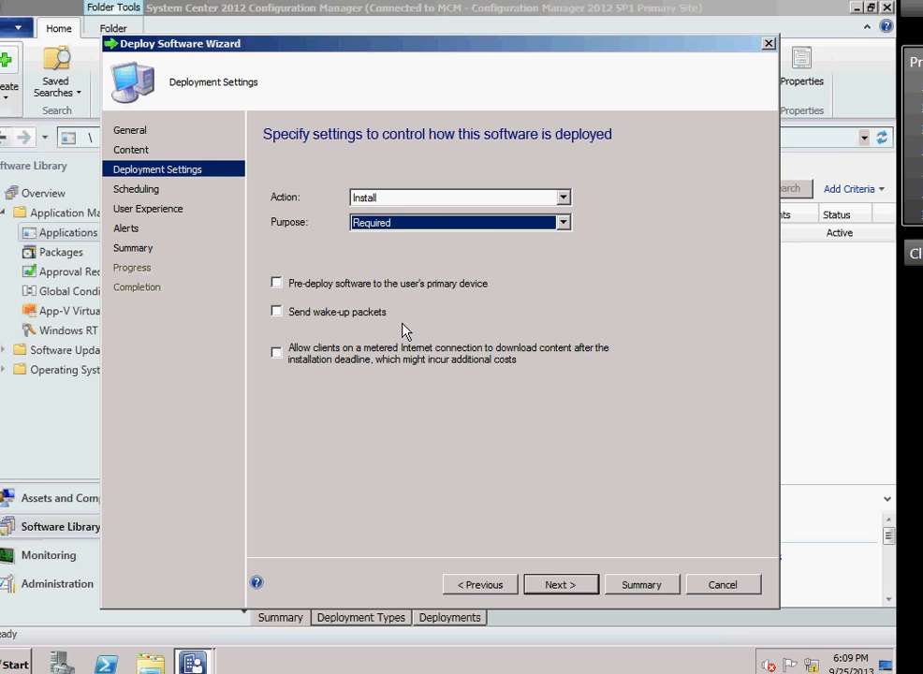
click(553, 586)
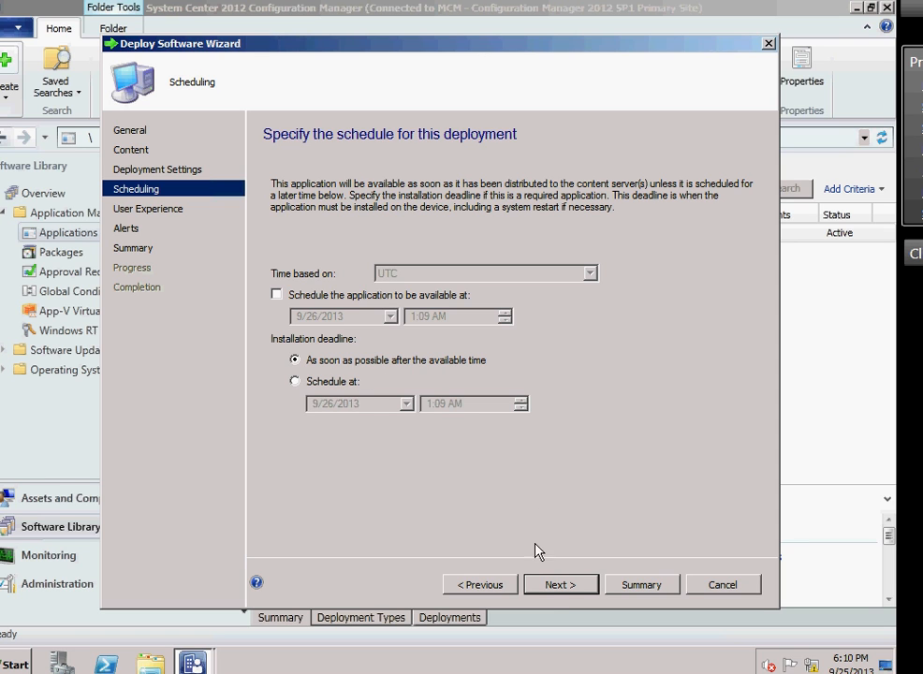
click(560, 585)
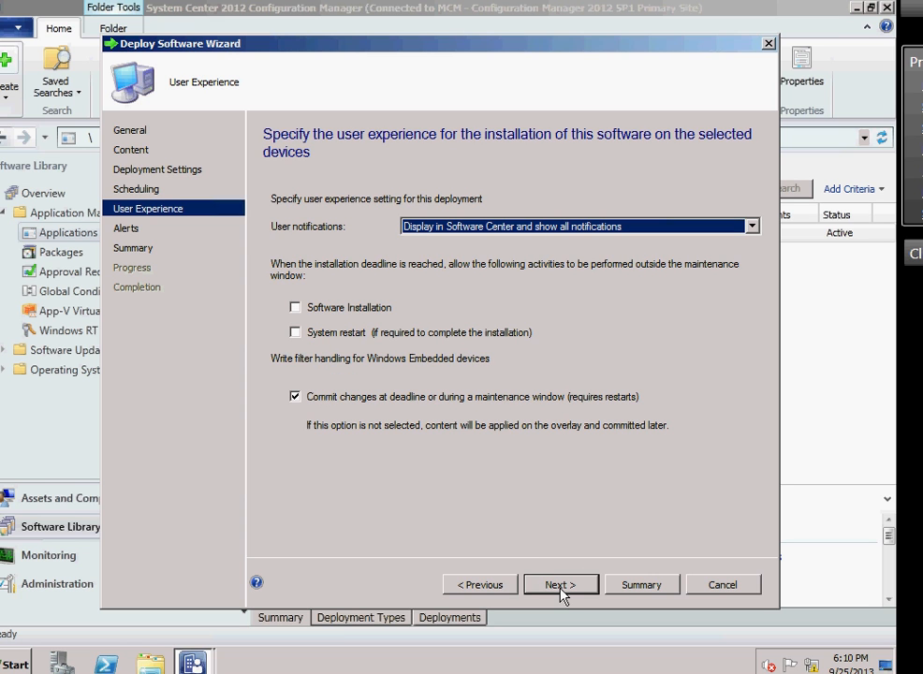
click(565, 587)
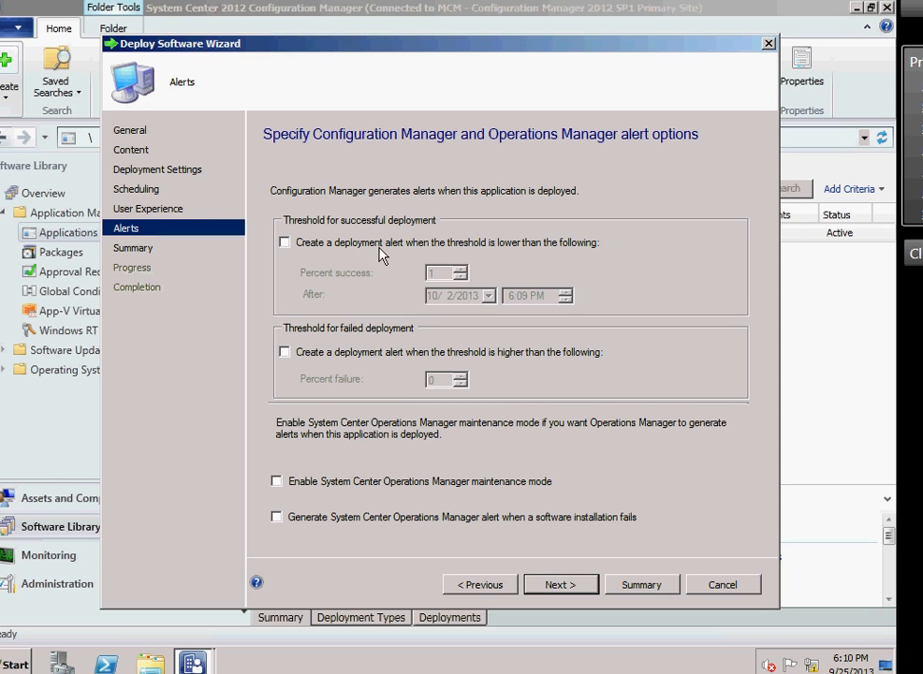
- Enable the deployment alert for a success threshold below 60 percent and complete the deployment
click(284, 243)
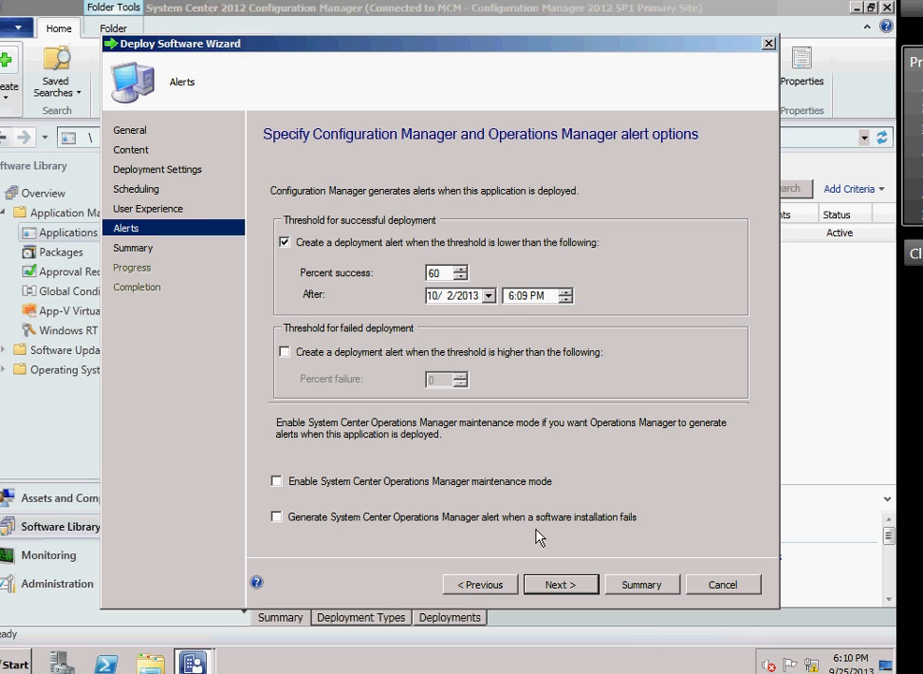
click(561, 584)
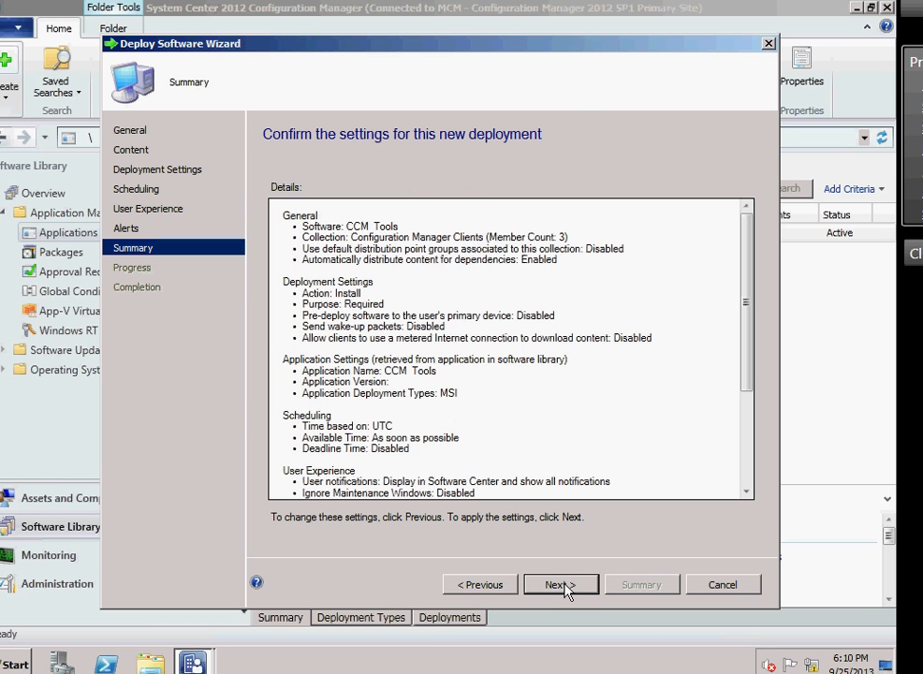
click(596, 584)
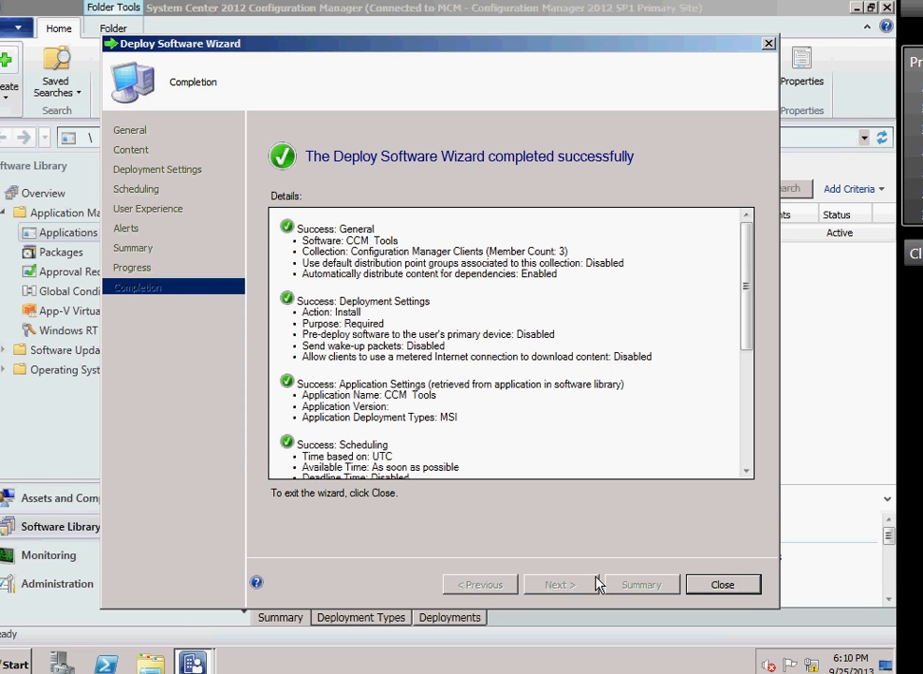
click(740, 590)
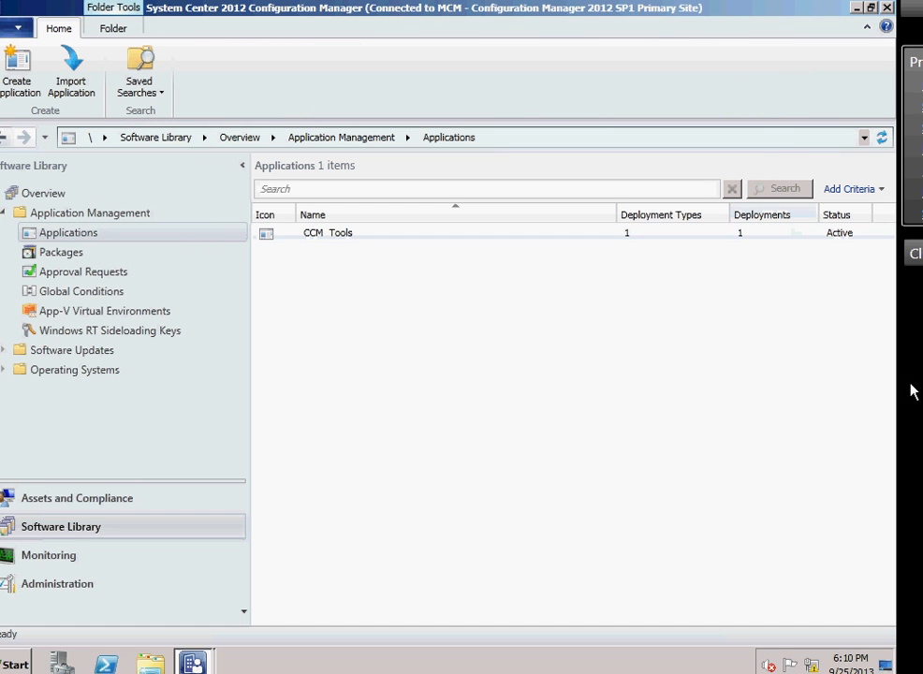
- Switch to the CLIENT1 machine, close Microsoft Maths and open Software Center from the notification area
click(917, 254)
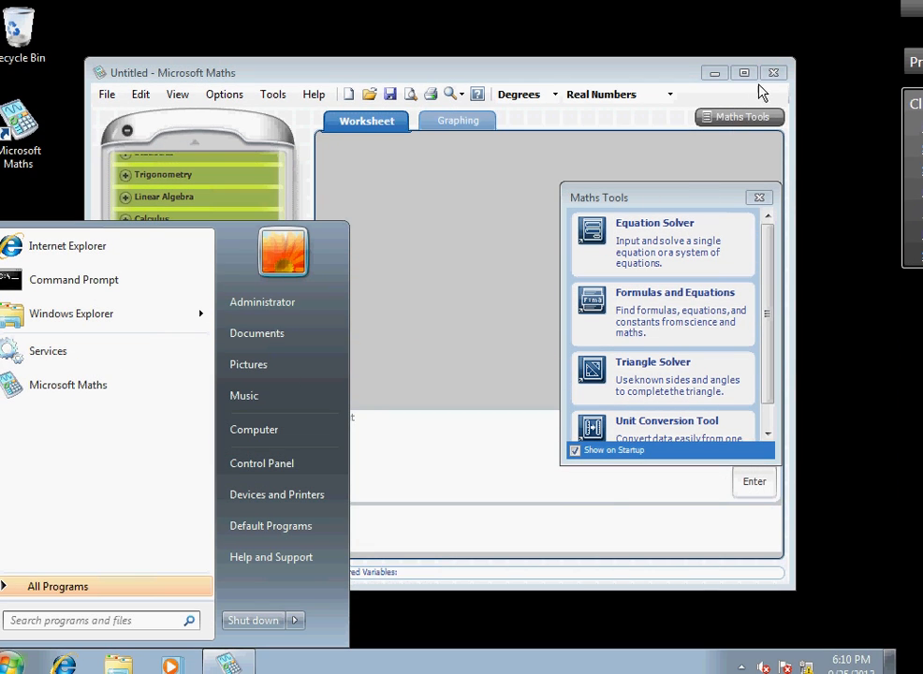
click(773, 73)
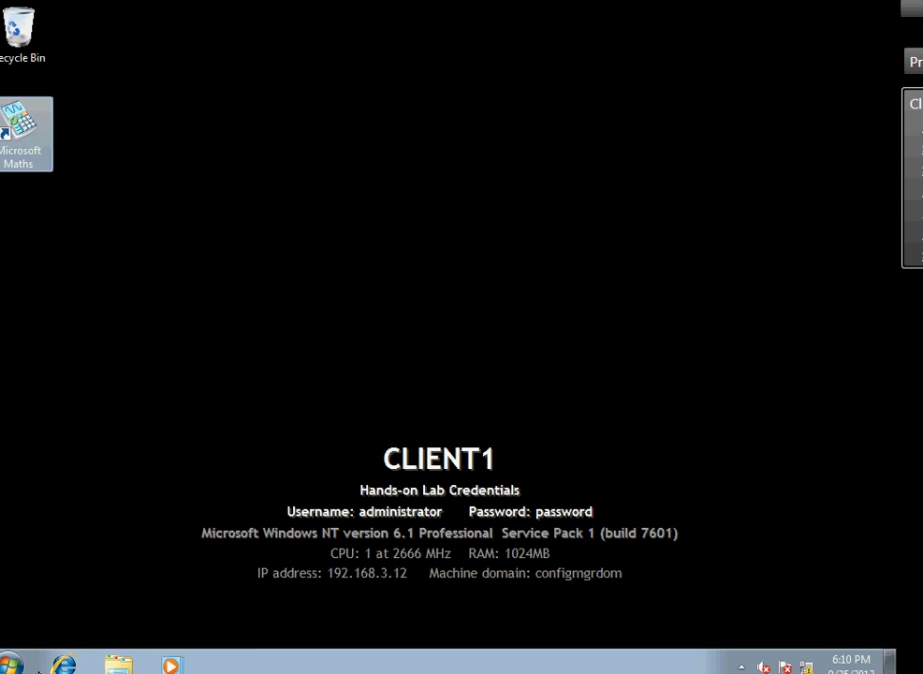
click(741, 666)
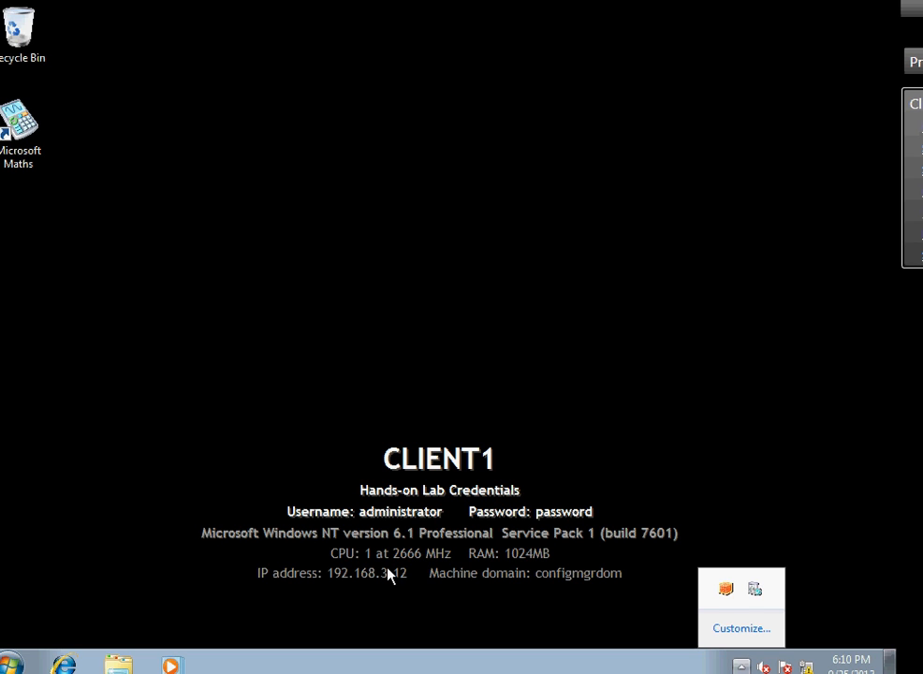
right_click(762, 592)
click(720, 600)
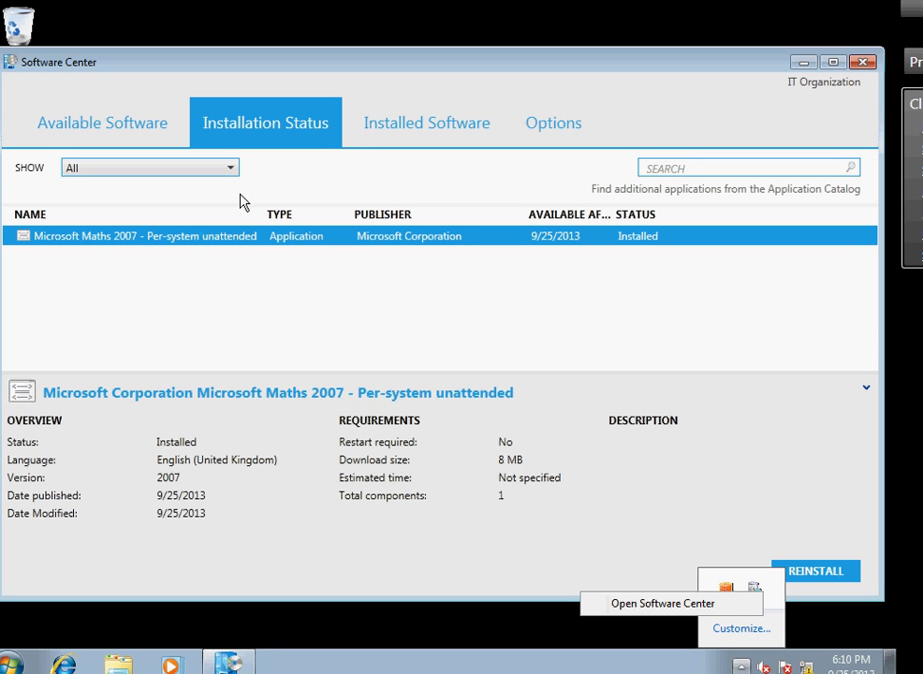
- Check the available software, installed software and options in Software Center
click(131, 138)
click(393, 132)
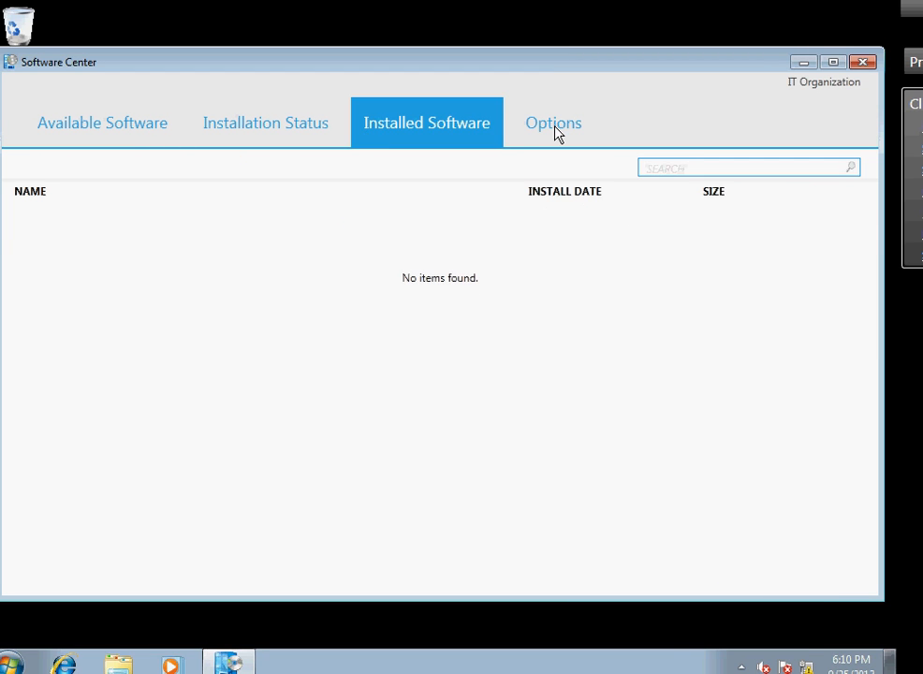
click(556, 134)
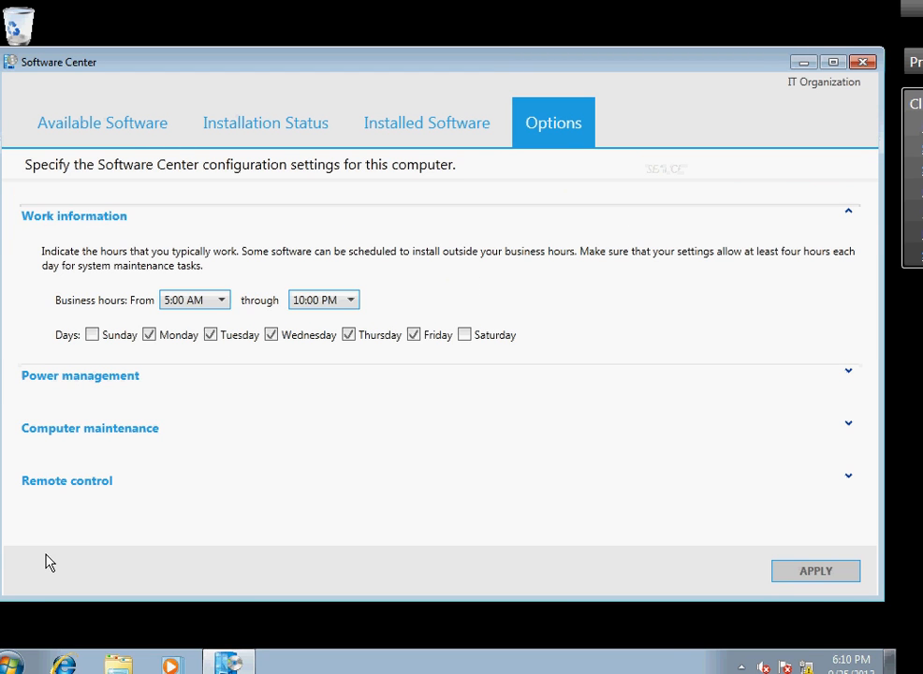
- Run the Machine Policy Retrieval & Evaluation Cycle from the Configuration Manager client properties in Control Panel and close both windows
click(9, 662)
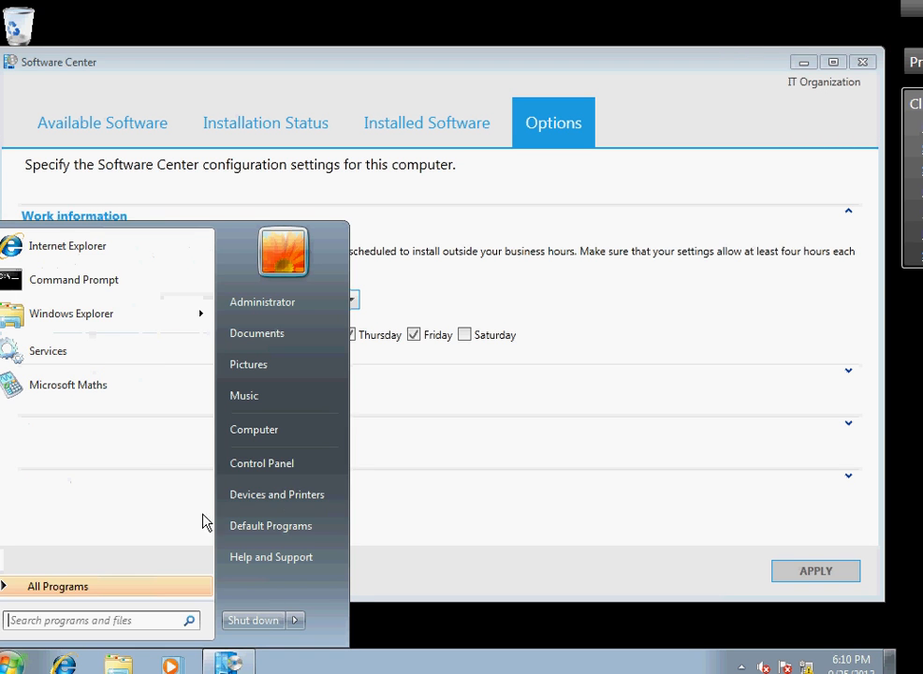
click(280, 471)
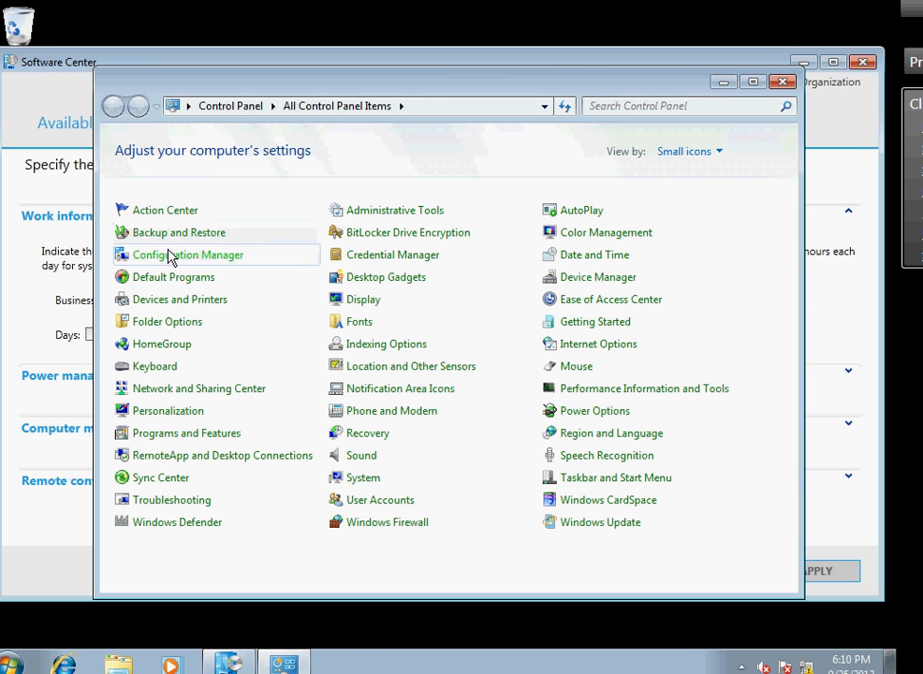
click(170, 257)
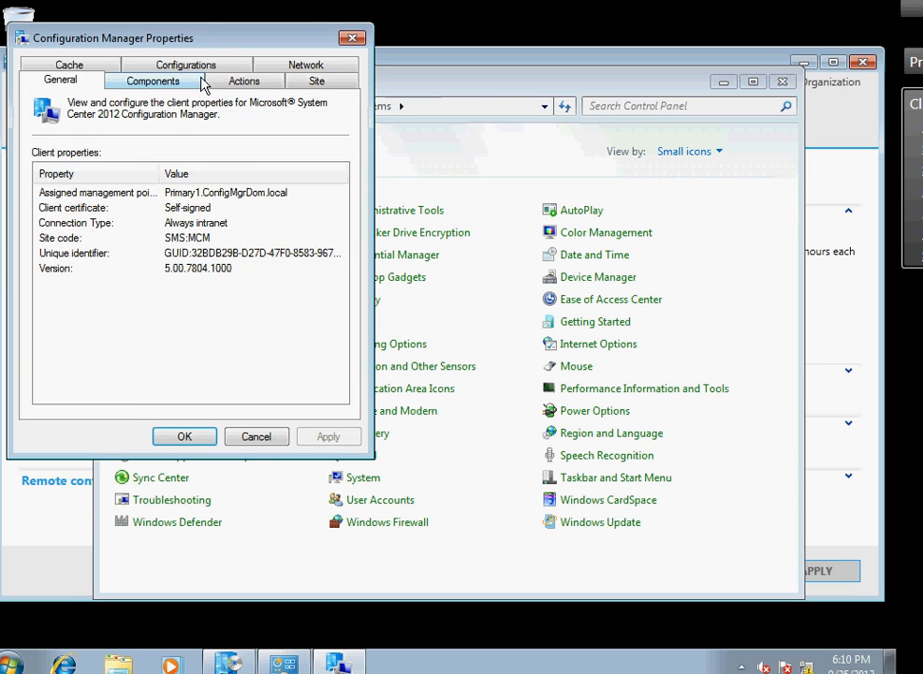
click(233, 82)
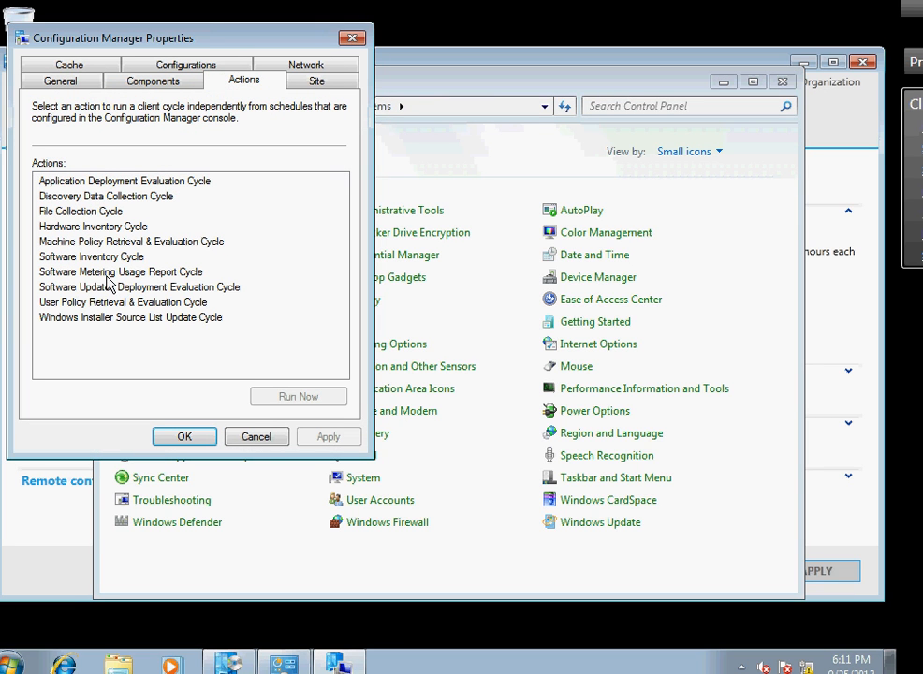
click(94, 242)
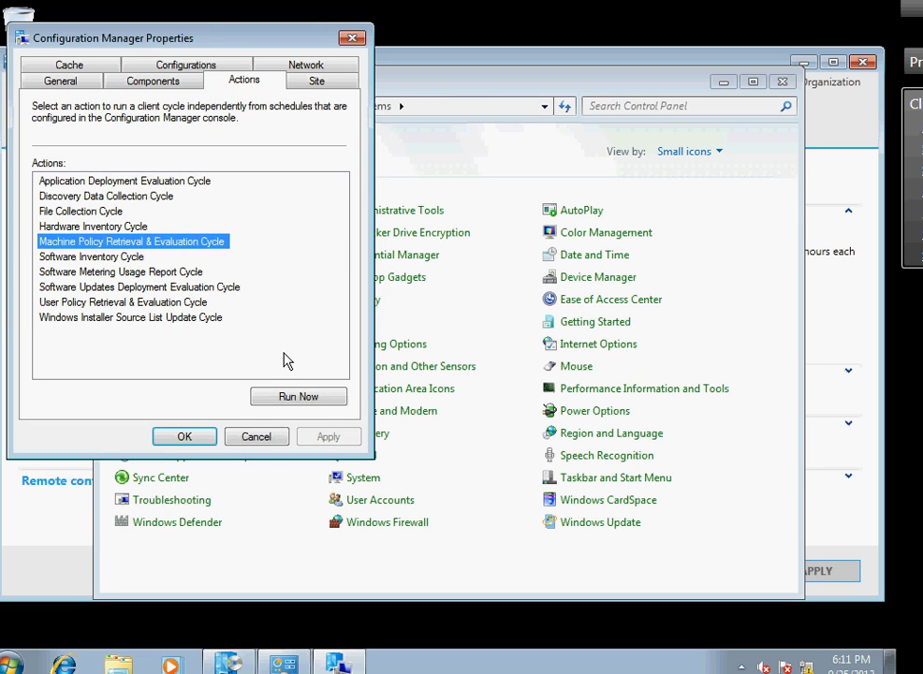
click(292, 396)
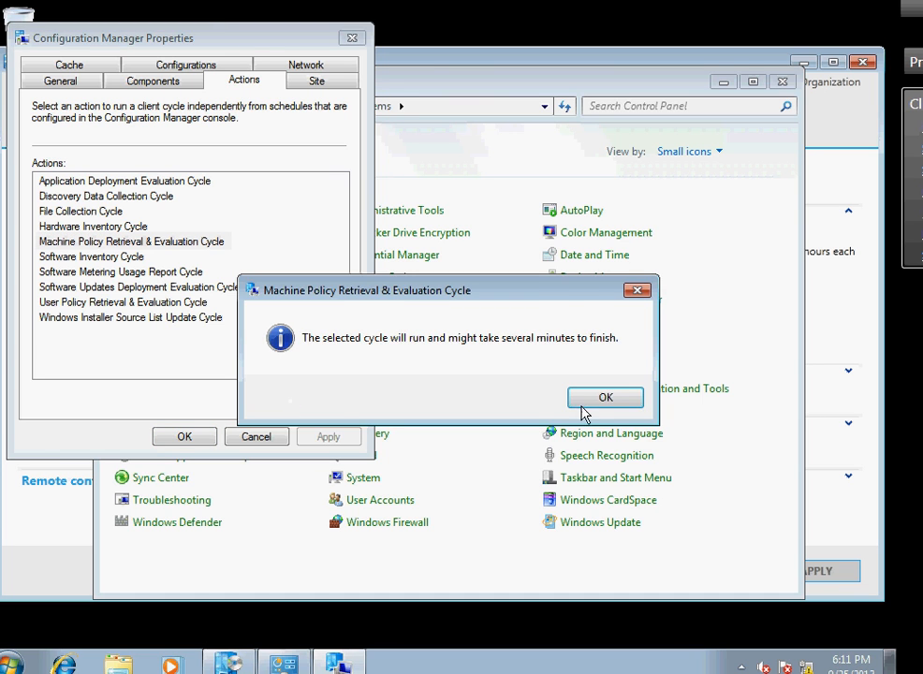
click(582, 408)
click(352, 38)
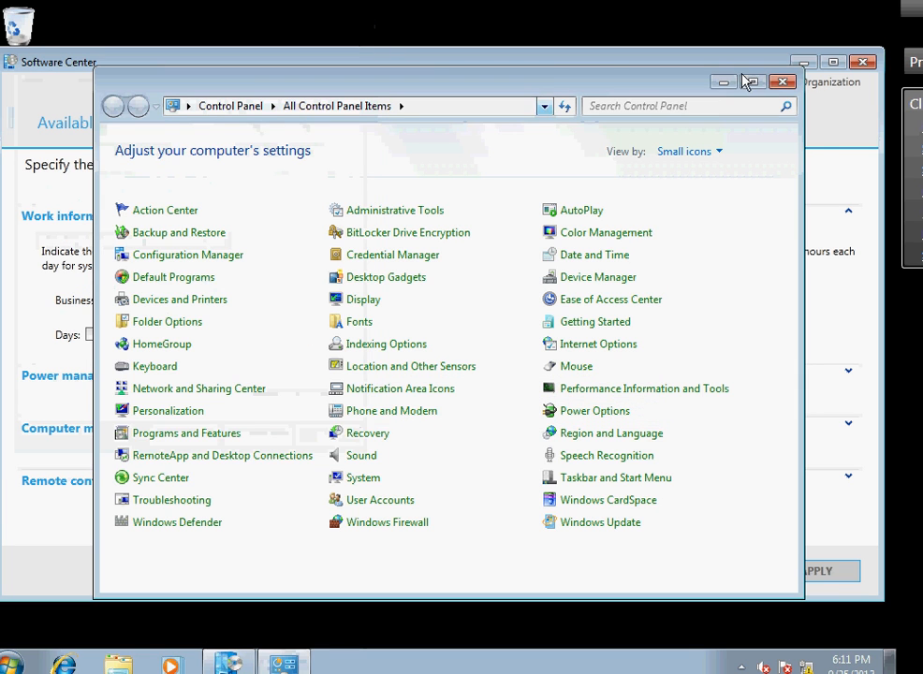
click(783, 83)
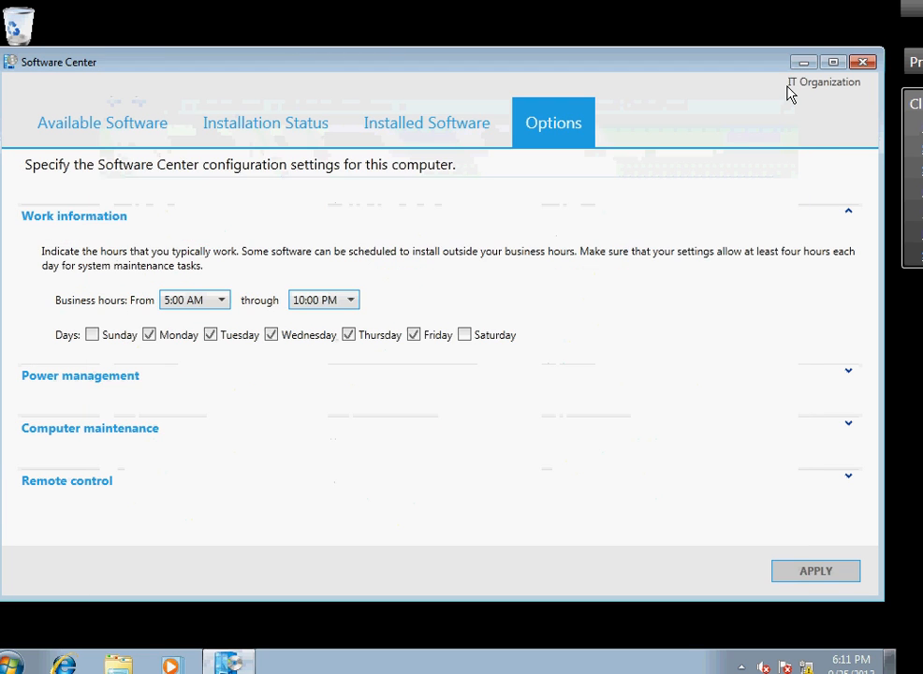
- Check the installation status in Software Center and examine the ConfigMgr 2007 Toolkit folder among the computer's programs
click(450, 137)
click(287, 128)
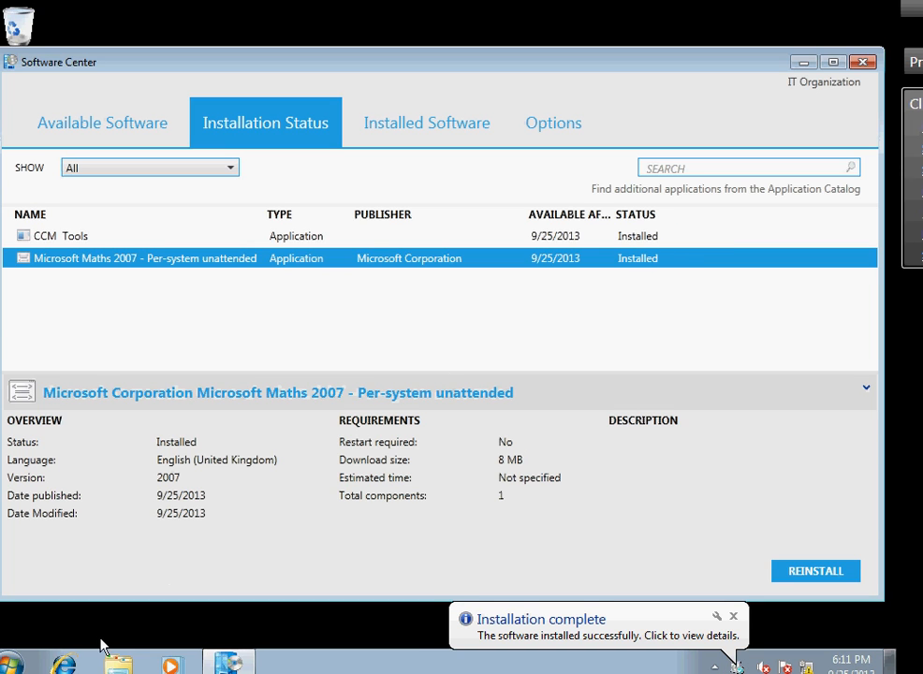
click(19, 665)
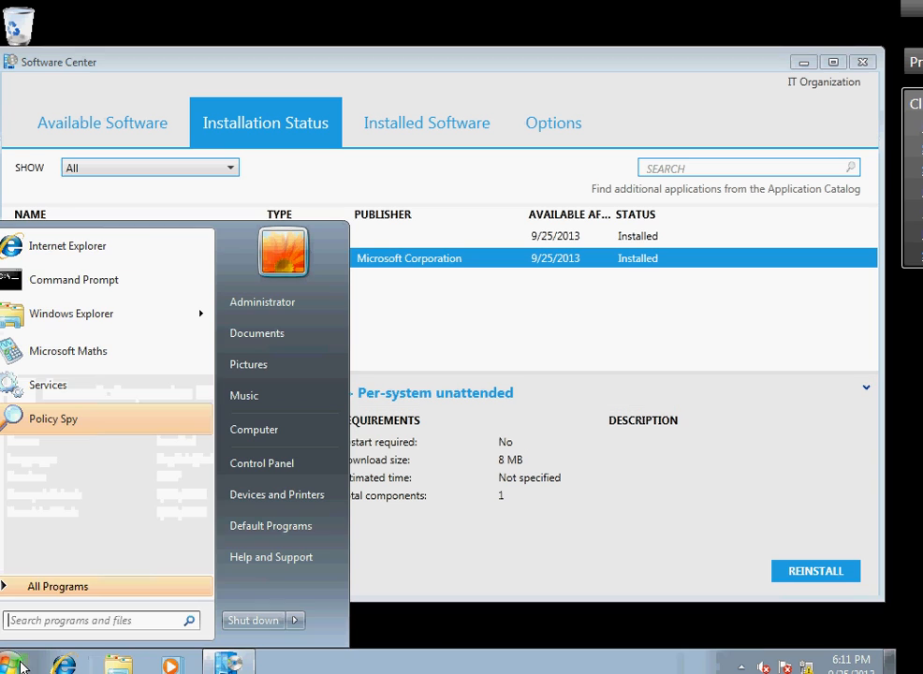
click(56, 587)
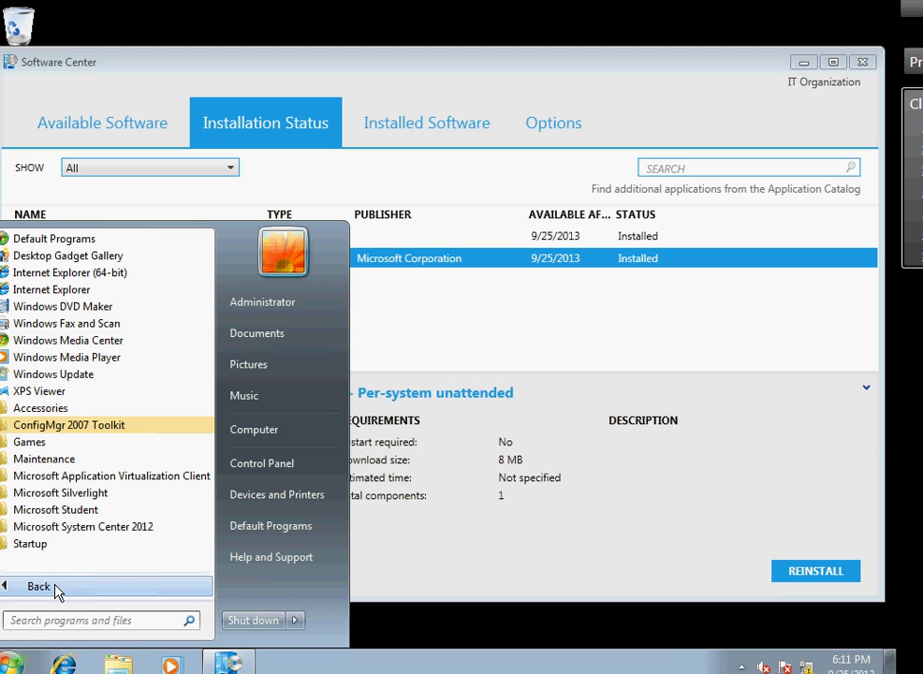
click(73, 426)
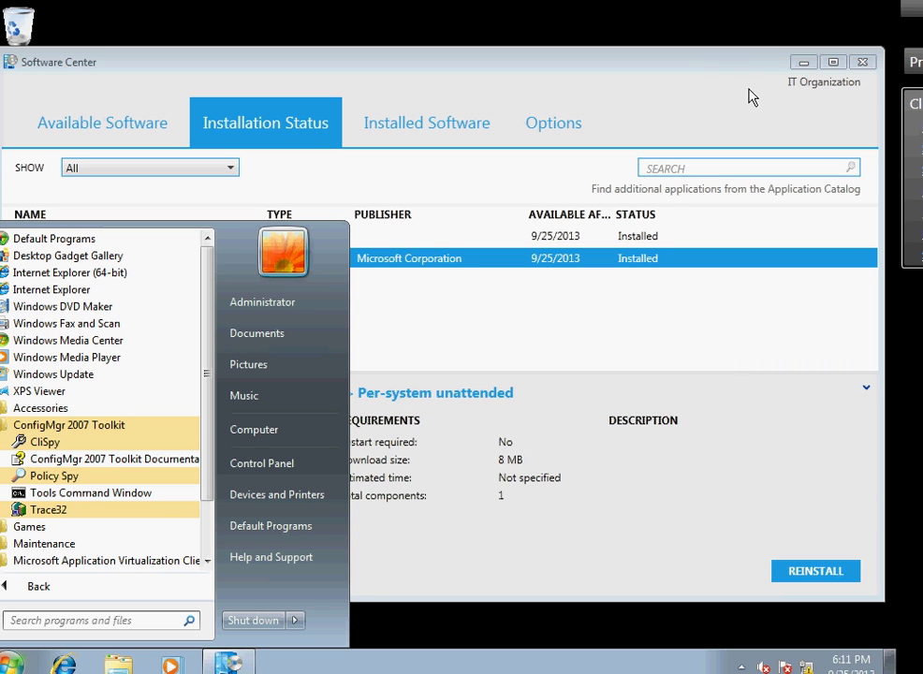
drag(761, 64, 766, 83)
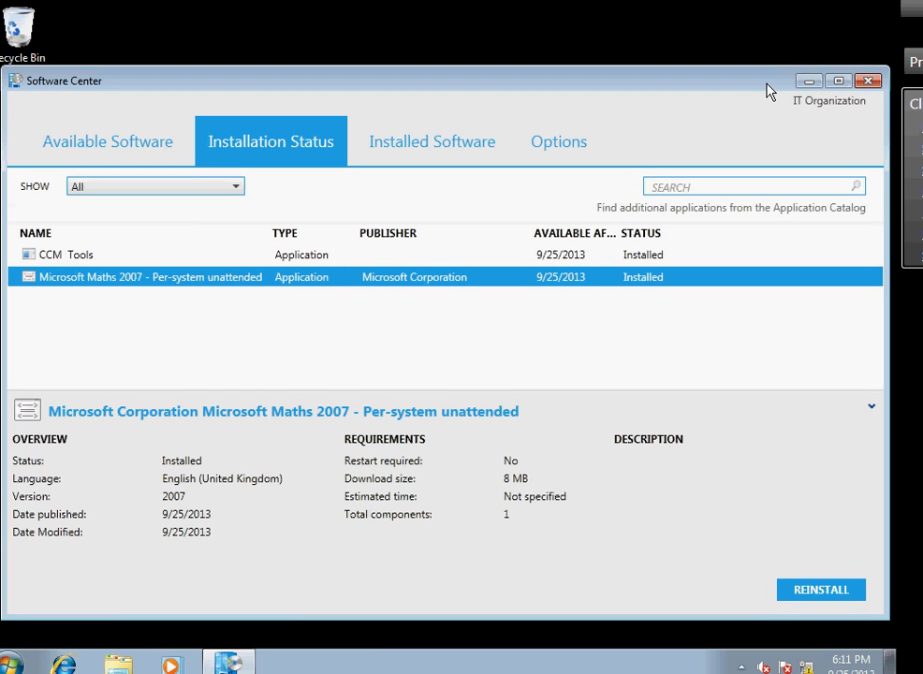